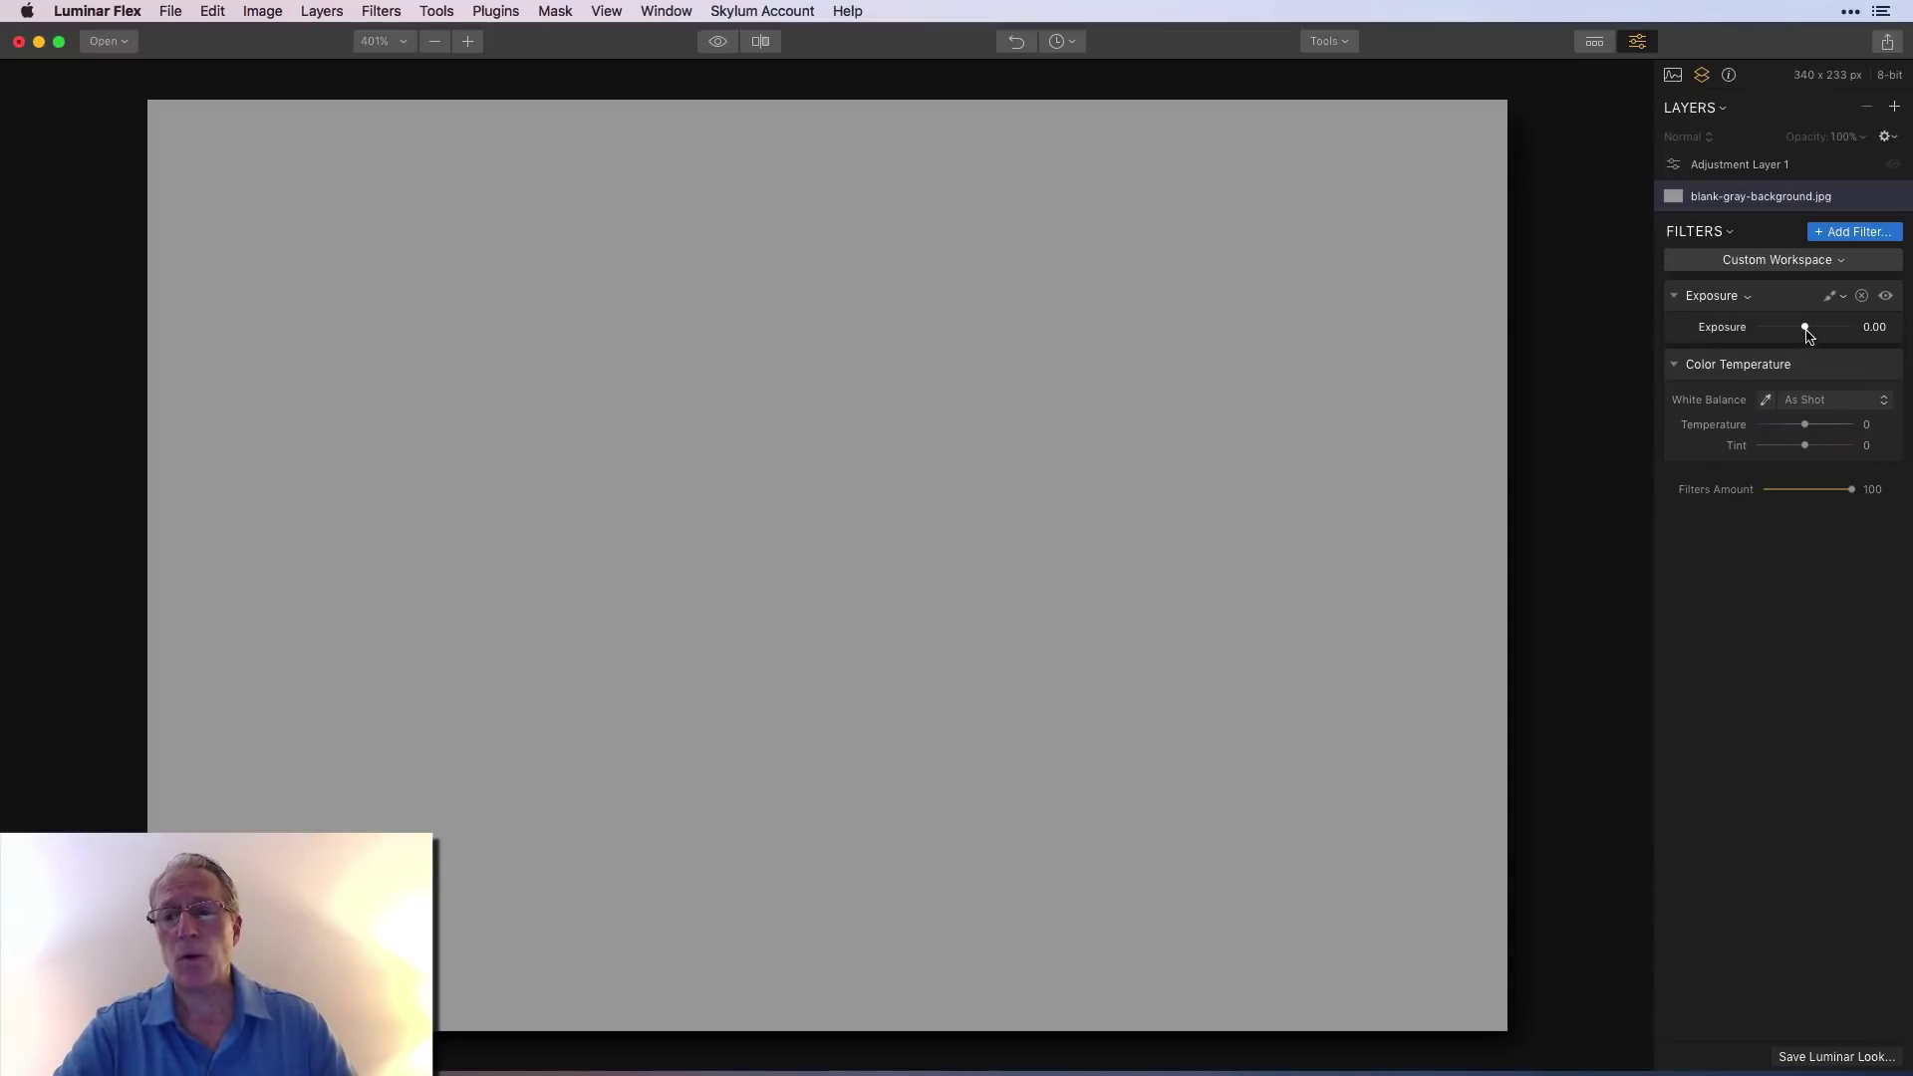
# Step: Raise Exposure until the image is nearly white
pyautogui.moveTo(1805, 329); pyautogui.dragTo(1809, 328)
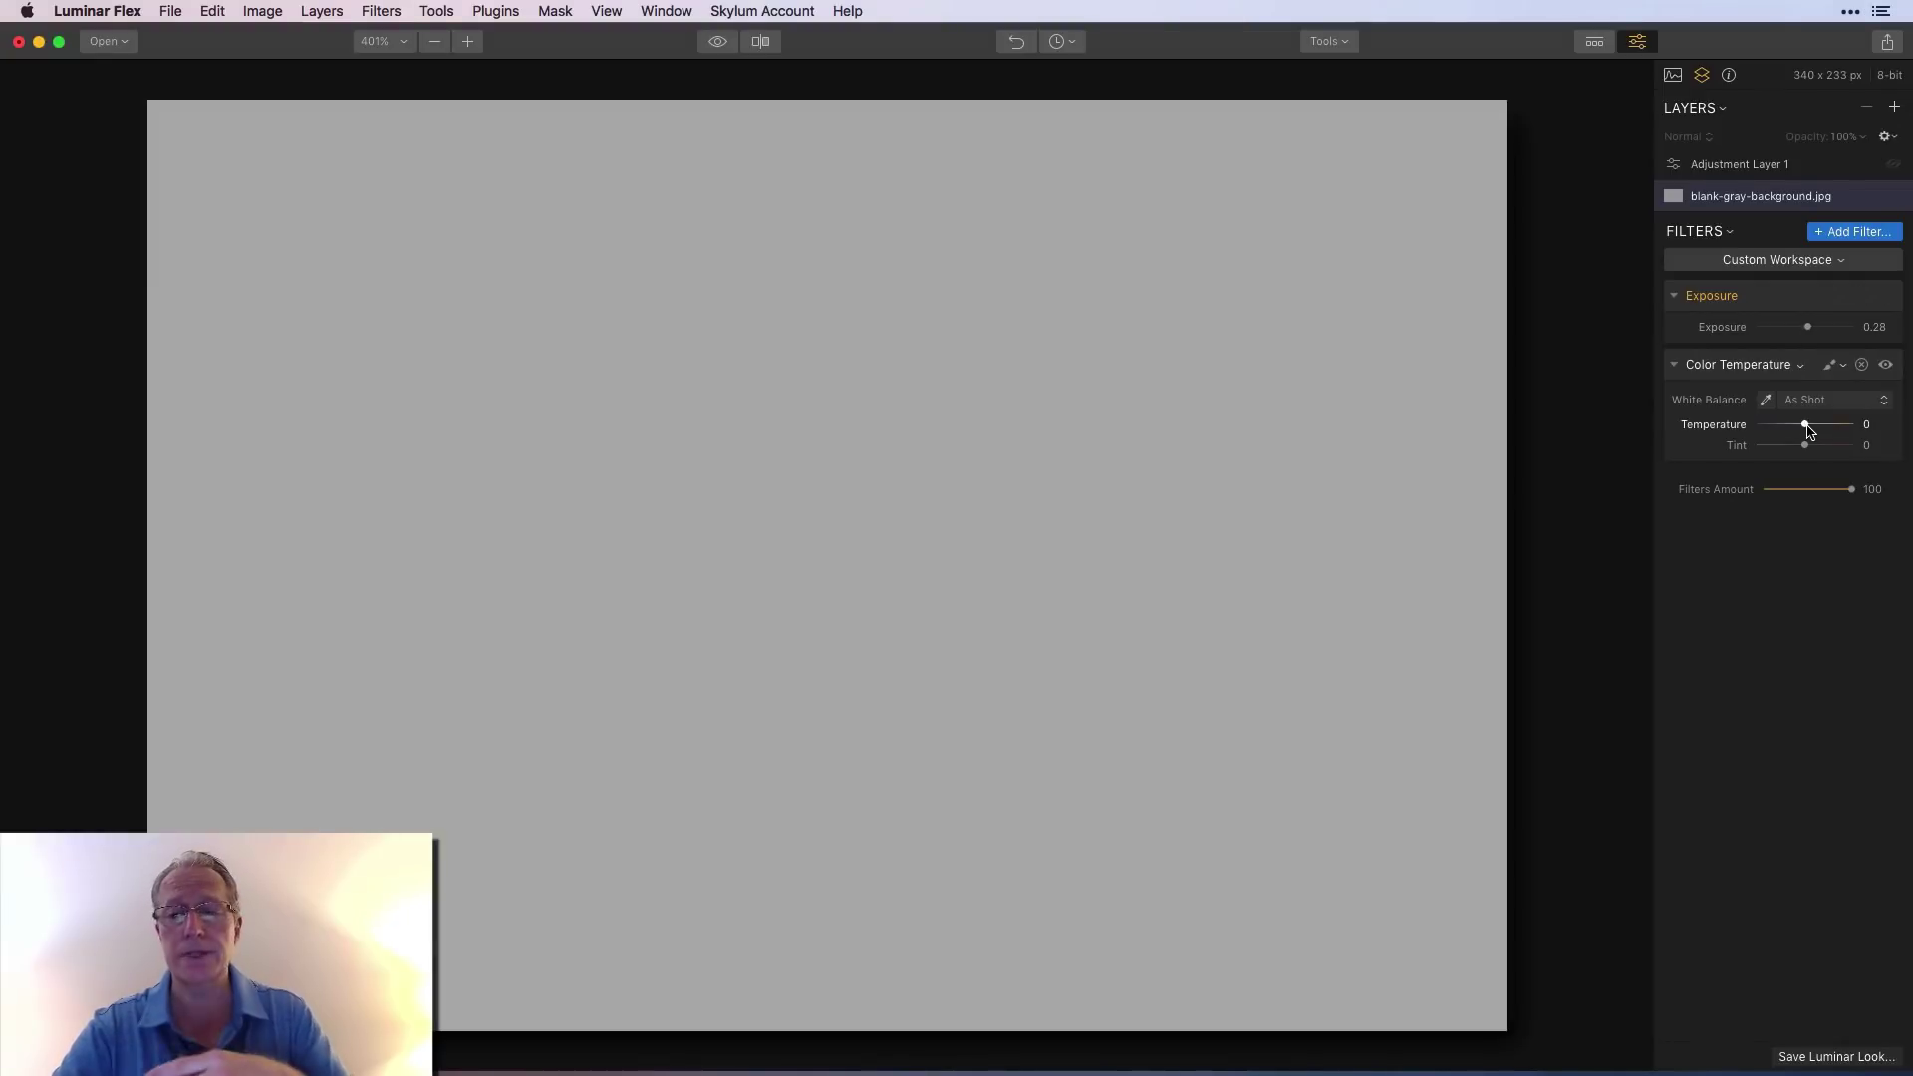
pyautogui.moveTo(1807, 327); pyautogui.dragTo(1826, 334)
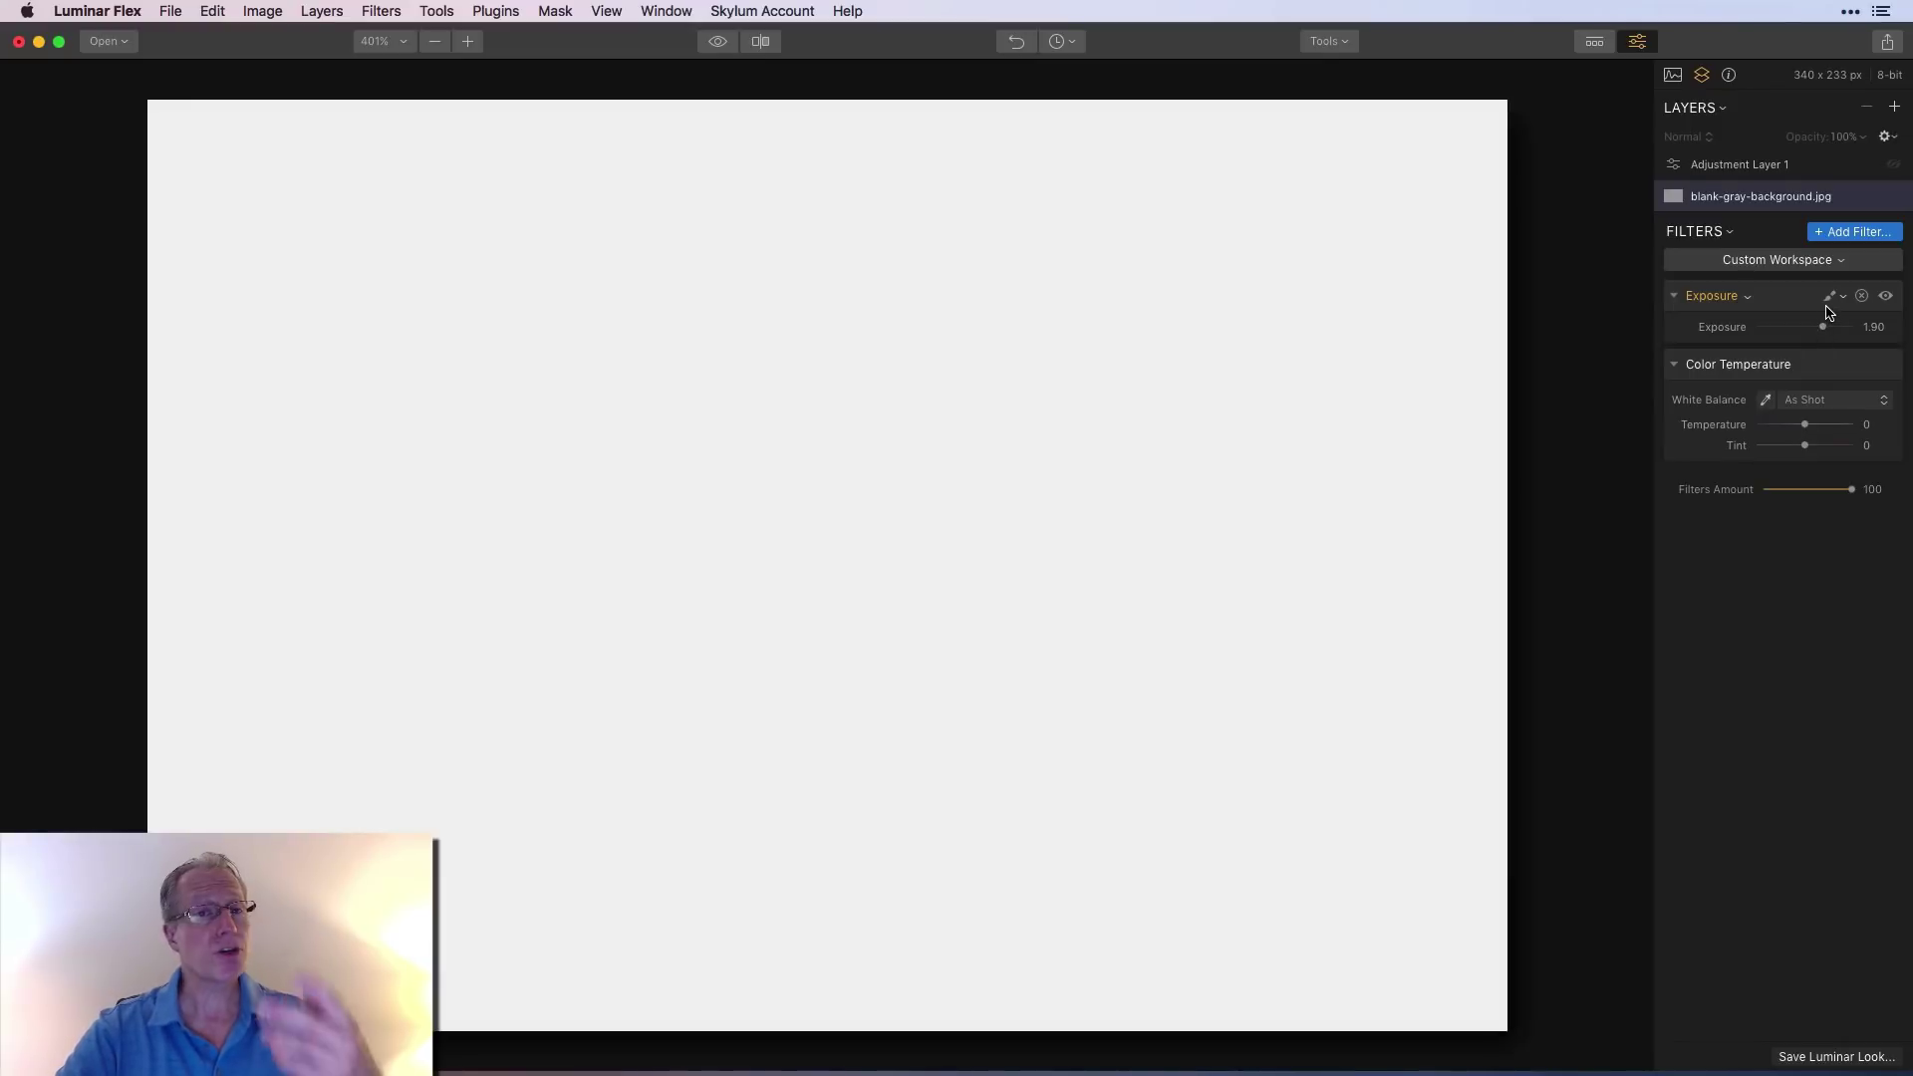
pyautogui.click(1827, 303)
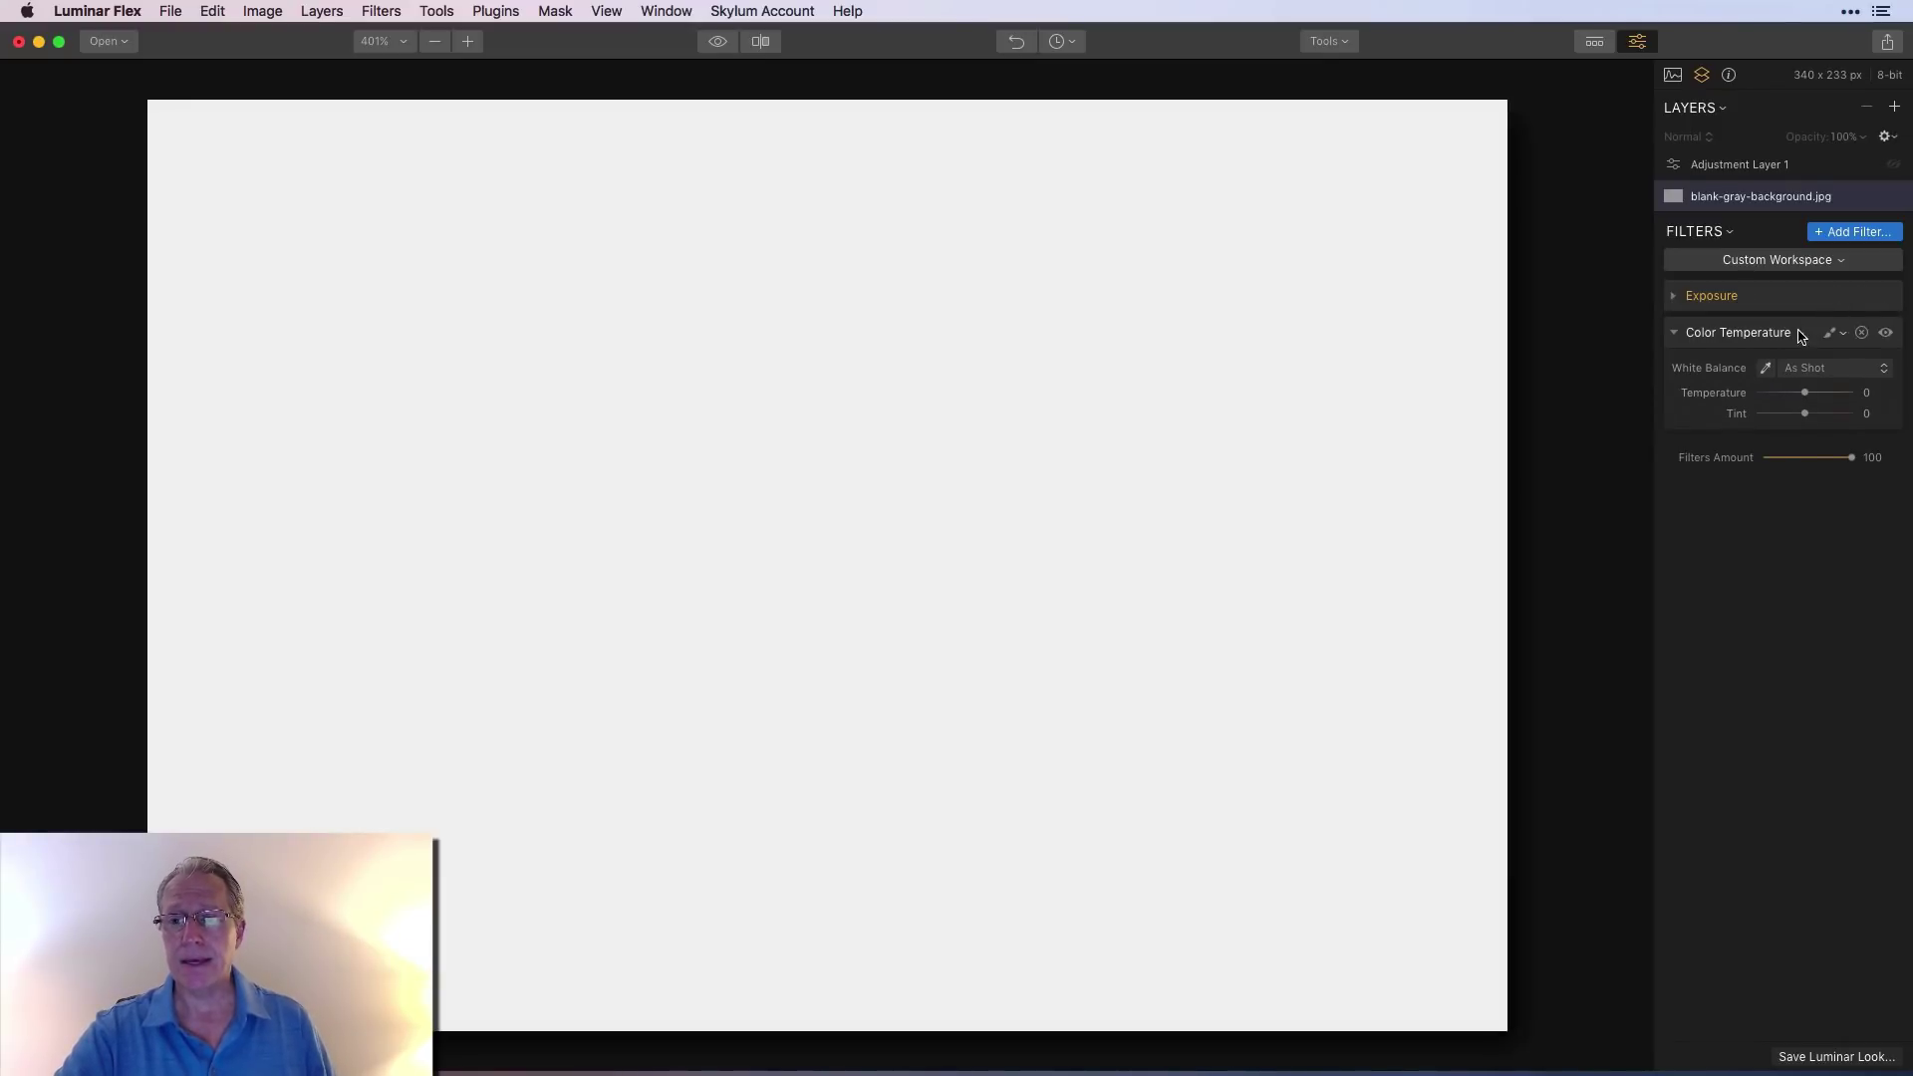
# Step: Add an inverted radial mask to the Exposure filter at the image centre
pyautogui.click(1675, 296)
pyautogui.click(1831, 296)
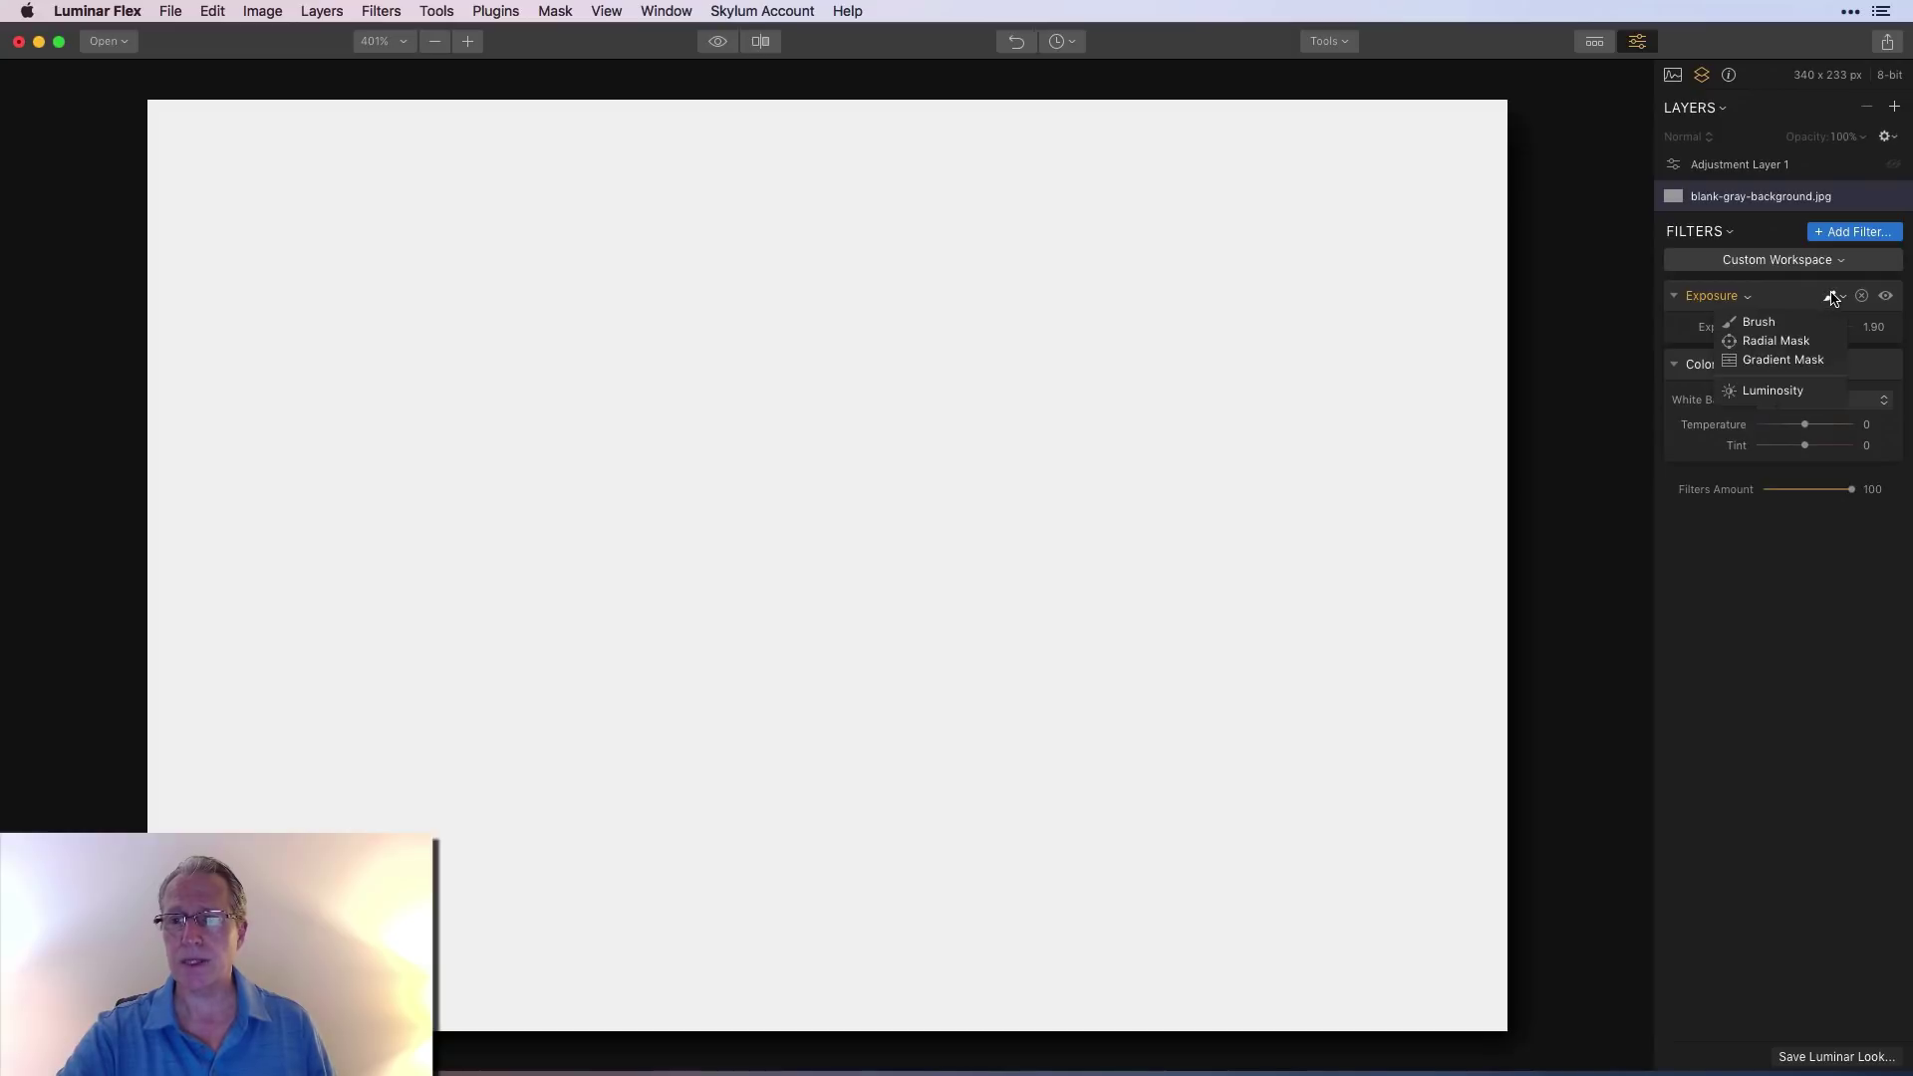
pyautogui.click(1775, 340)
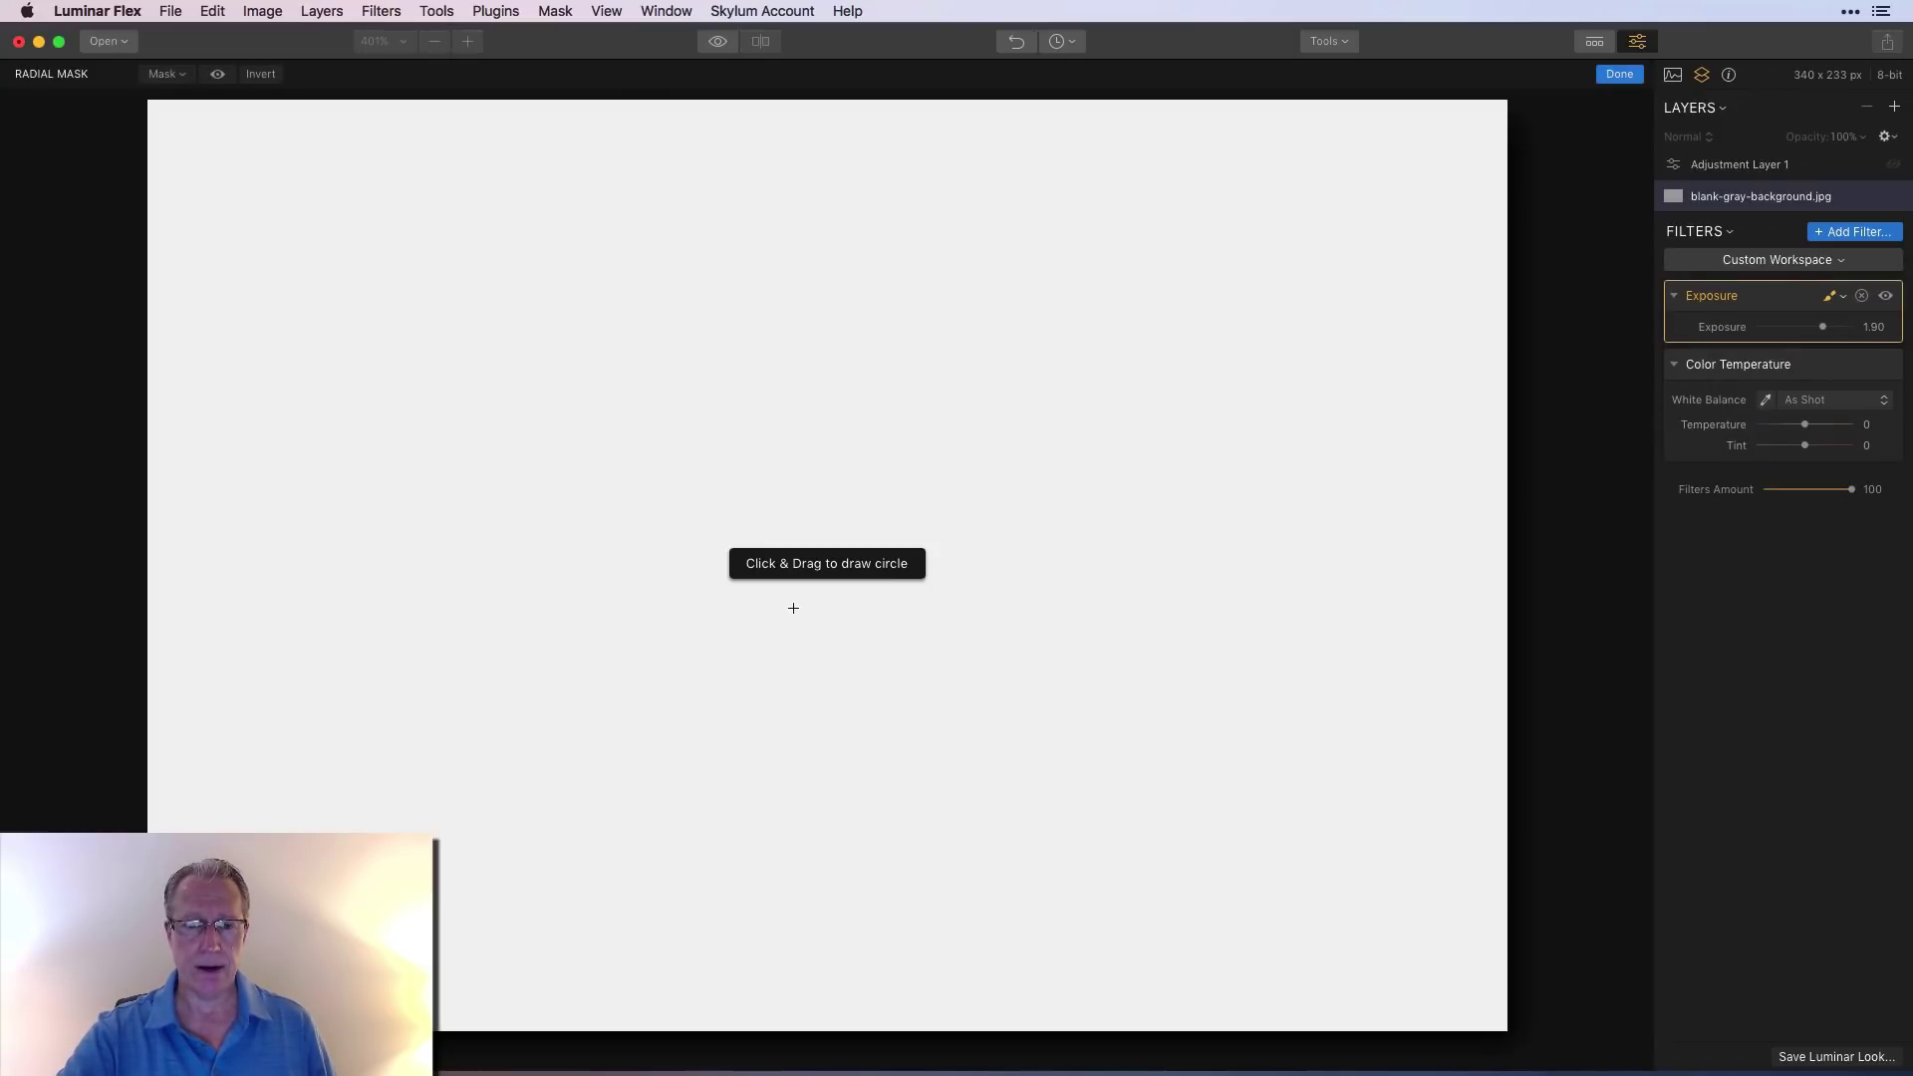
pyautogui.moveTo(794, 608); pyautogui.dragTo(928, 614)
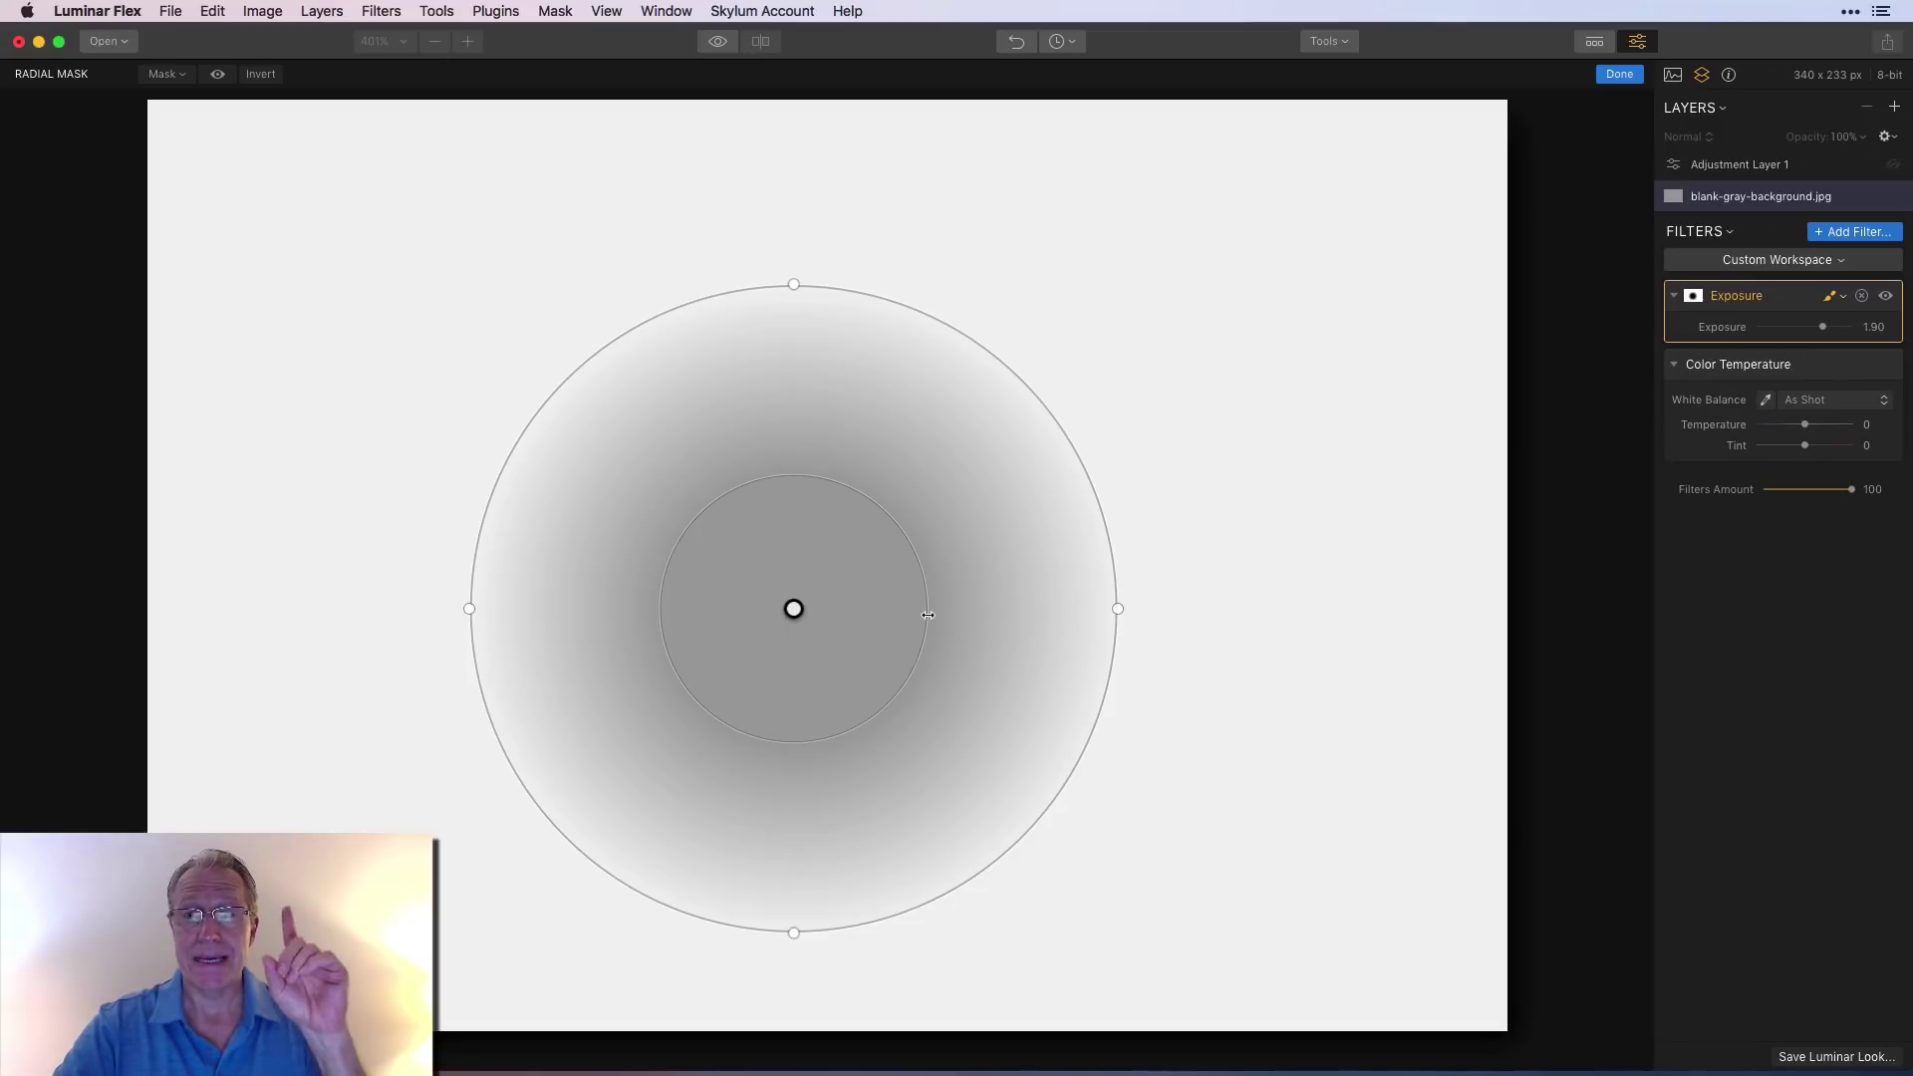
pyautogui.click(260, 74)
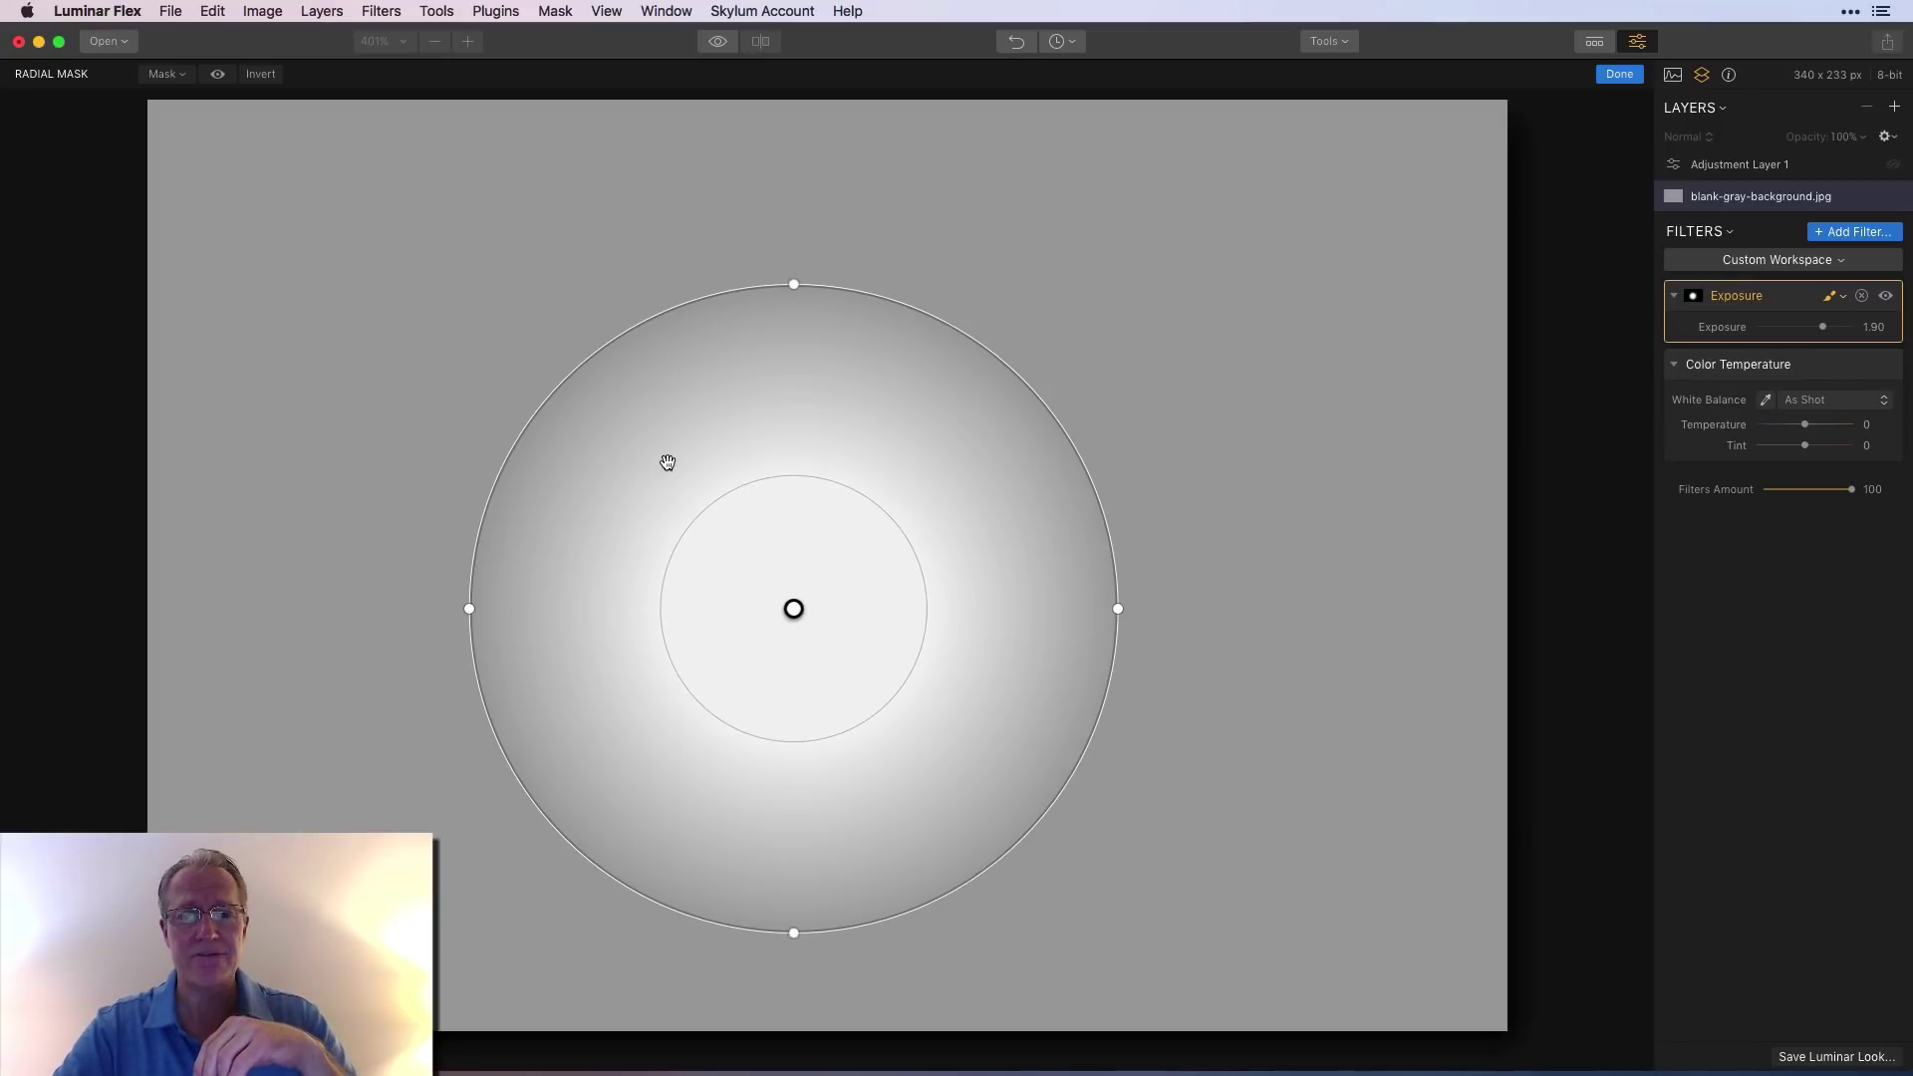
# Step: Squash the mask into a narrow ellipse up and right, with Exposure at 3.39
pyautogui.moveTo(792, 284); pyautogui.dragTo(794, 461)
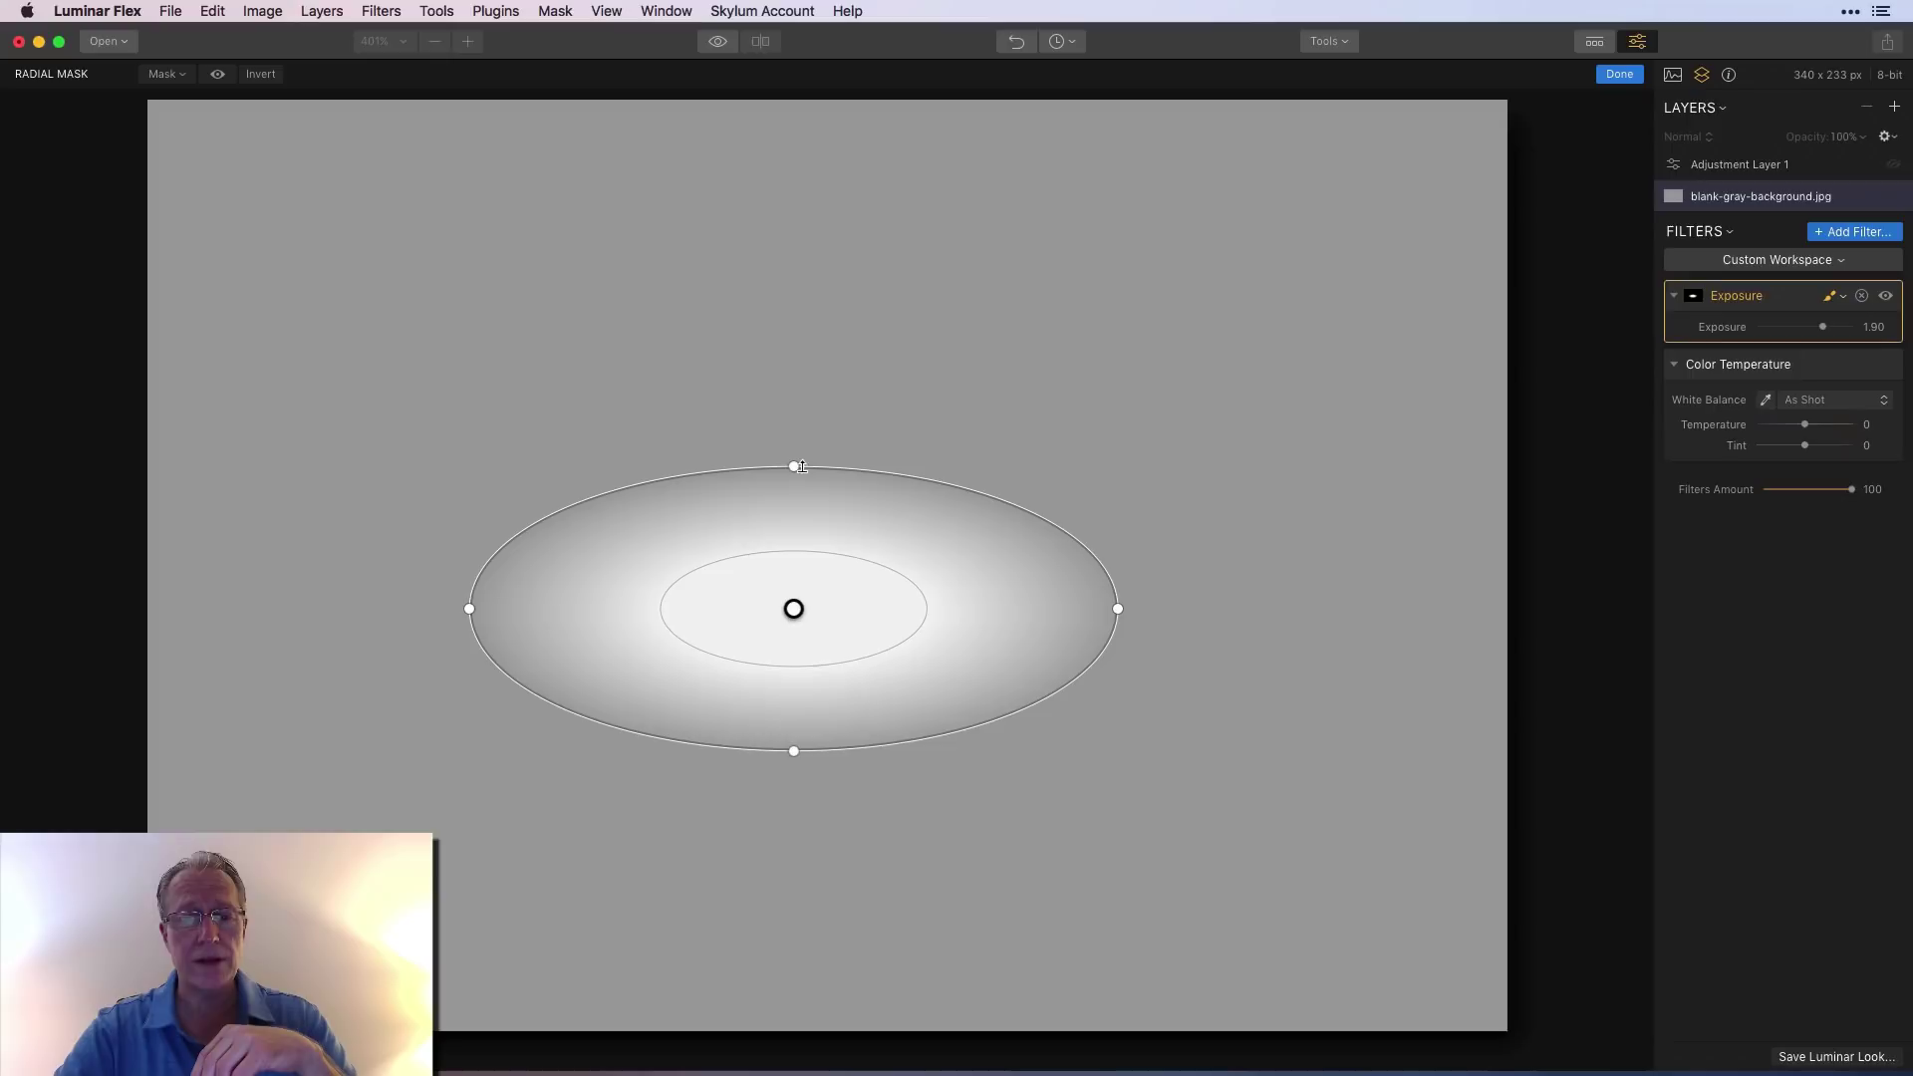
pyautogui.moveTo(876, 615); pyautogui.dragTo(994, 586)
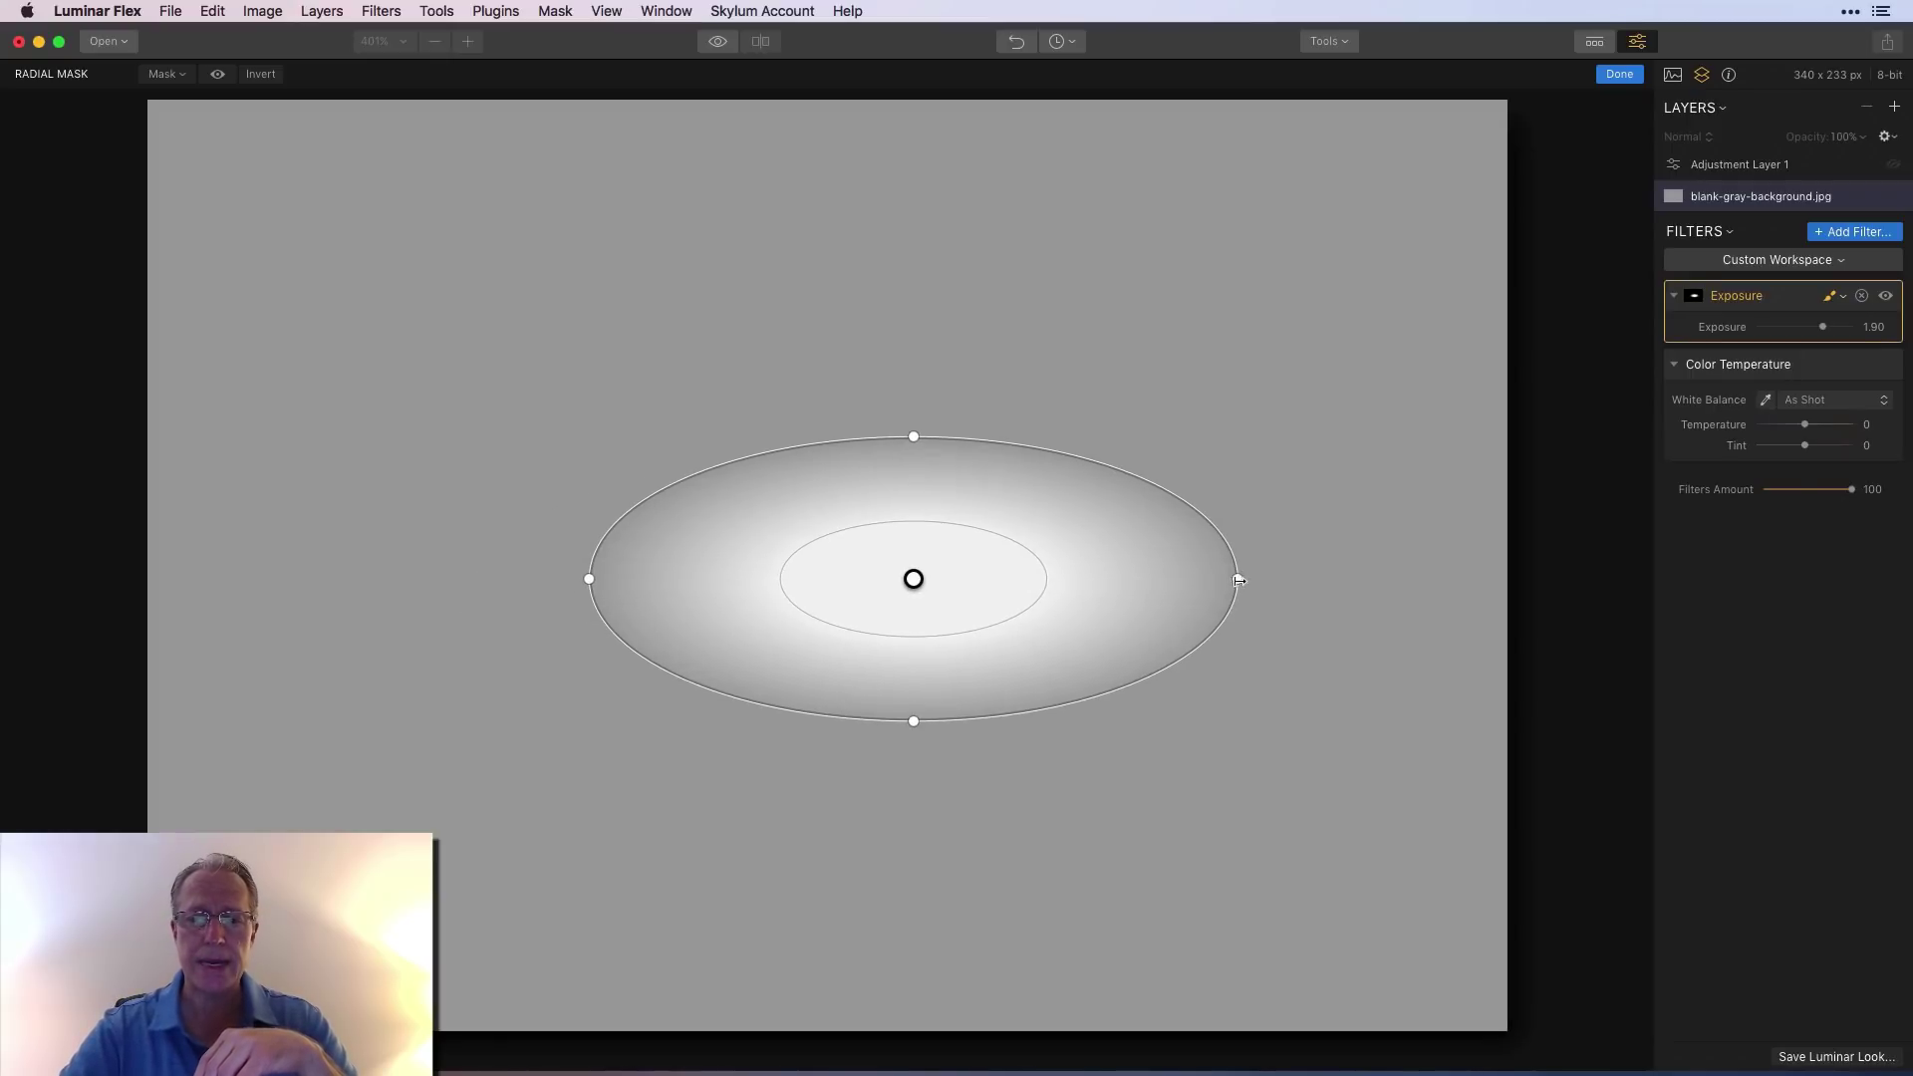
pyautogui.moveTo(1238, 580); pyautogui.dragTo(1159, 578)
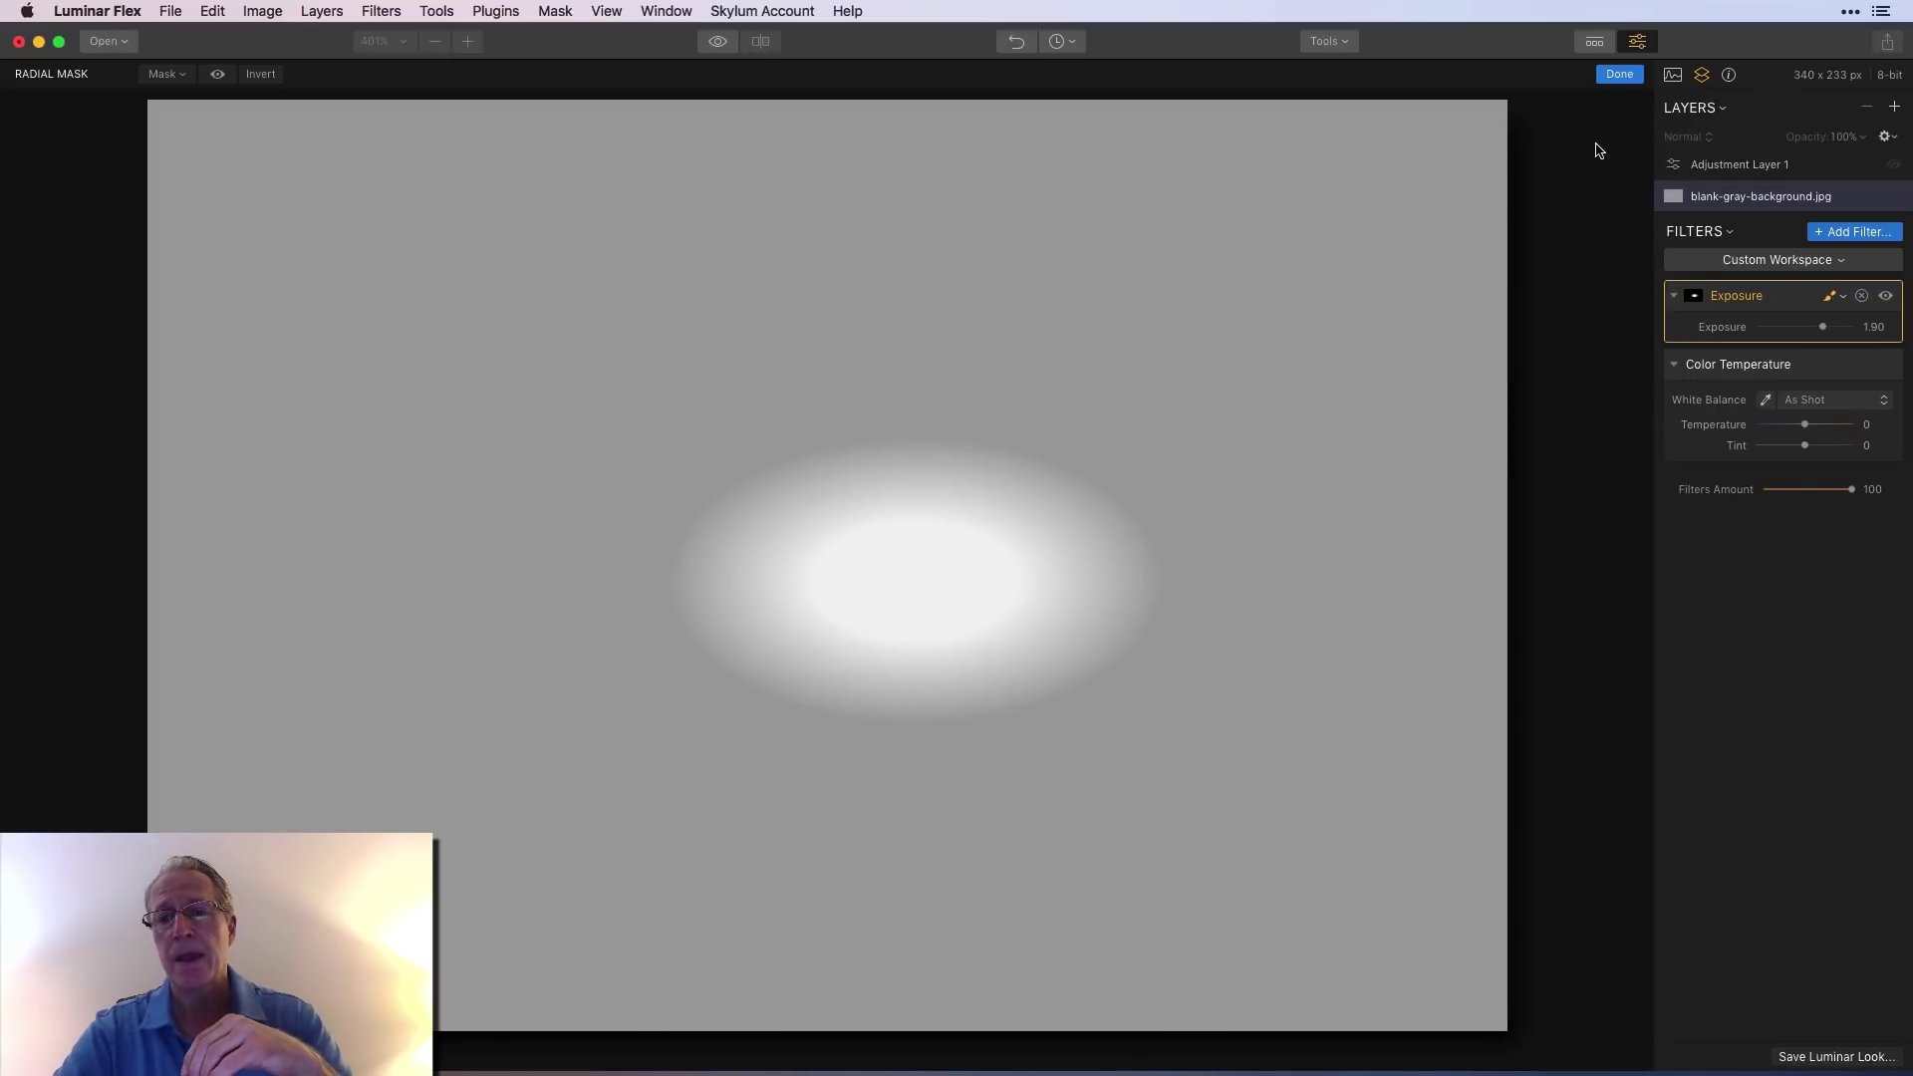
pyautogui.moveTo(1826, 331)
pyautogui.mouseDown()
pyautogui.moveTo(1850, 324)
pyautogui.moveTo(1725, 342)
pyautogui.moveTo(1838, 349)
pyautogui.mouseUp()
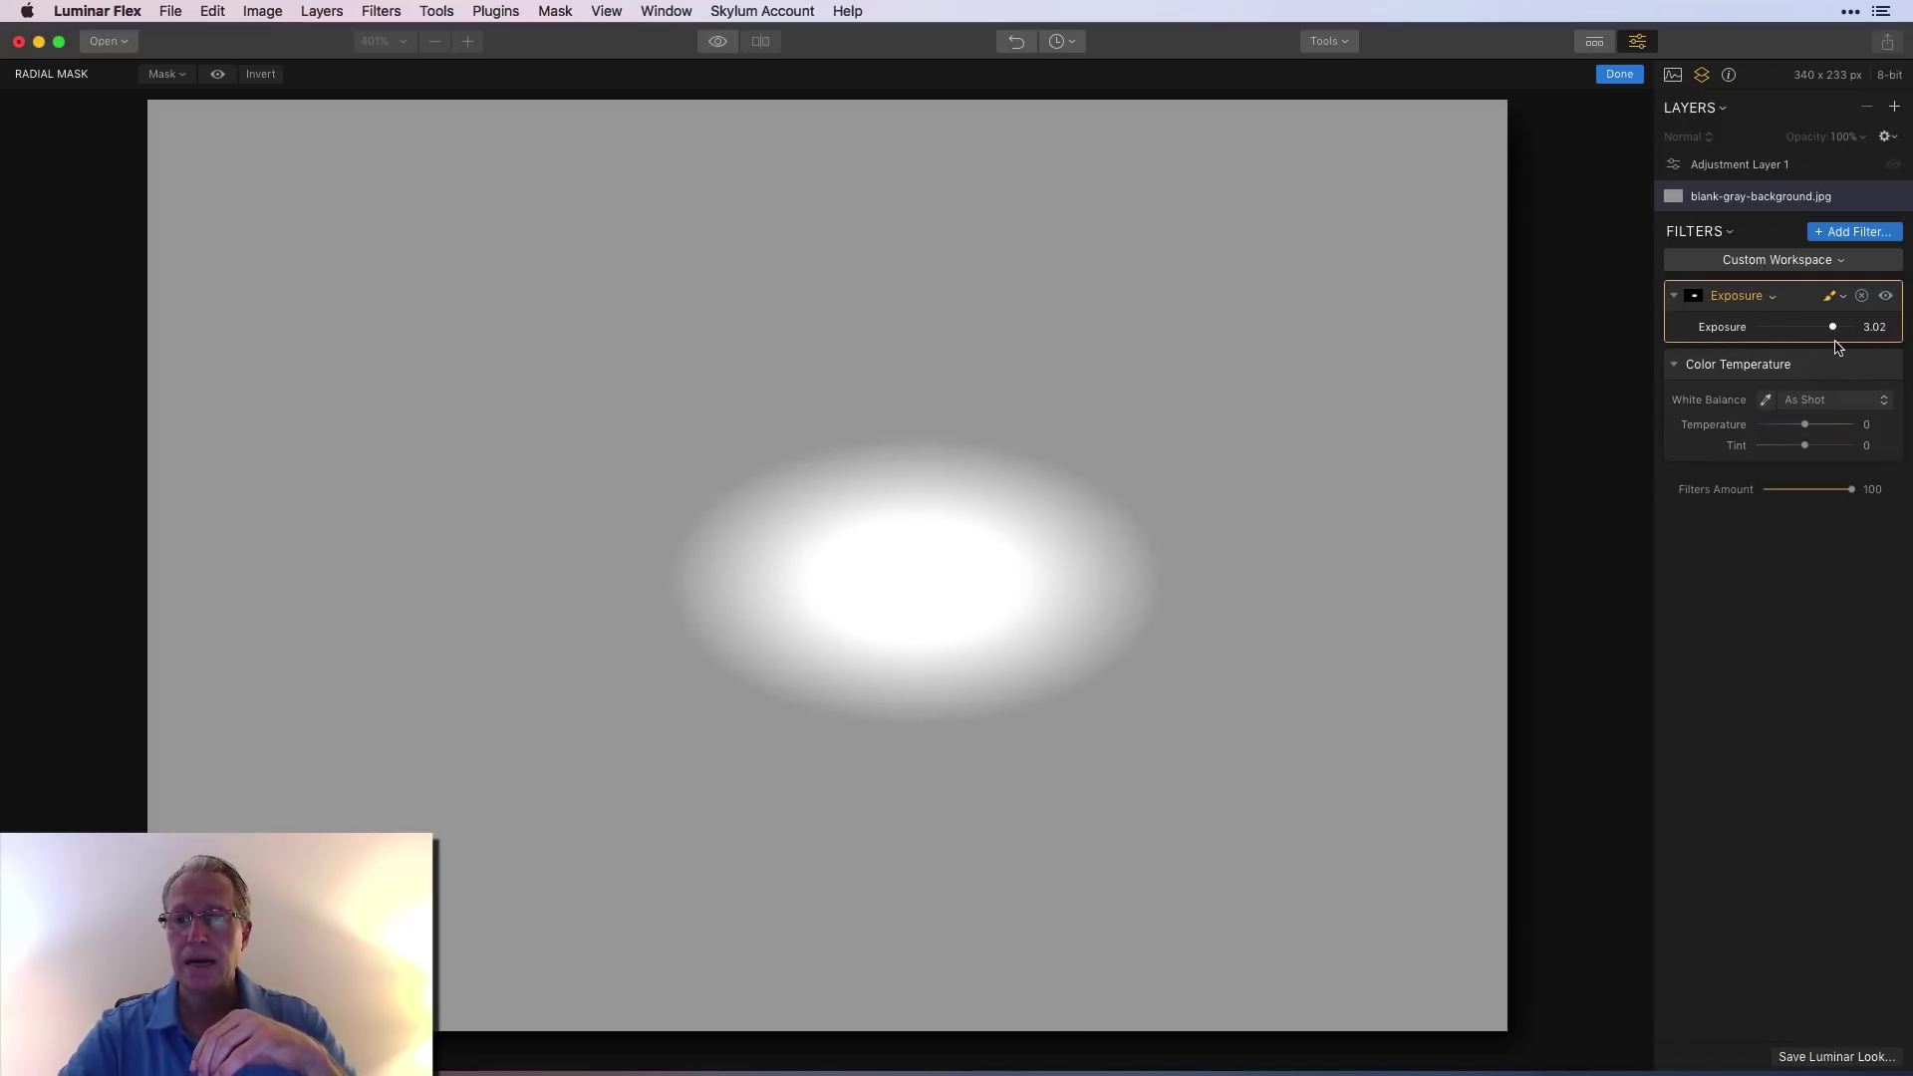
pyautogui.click(1605, 76)
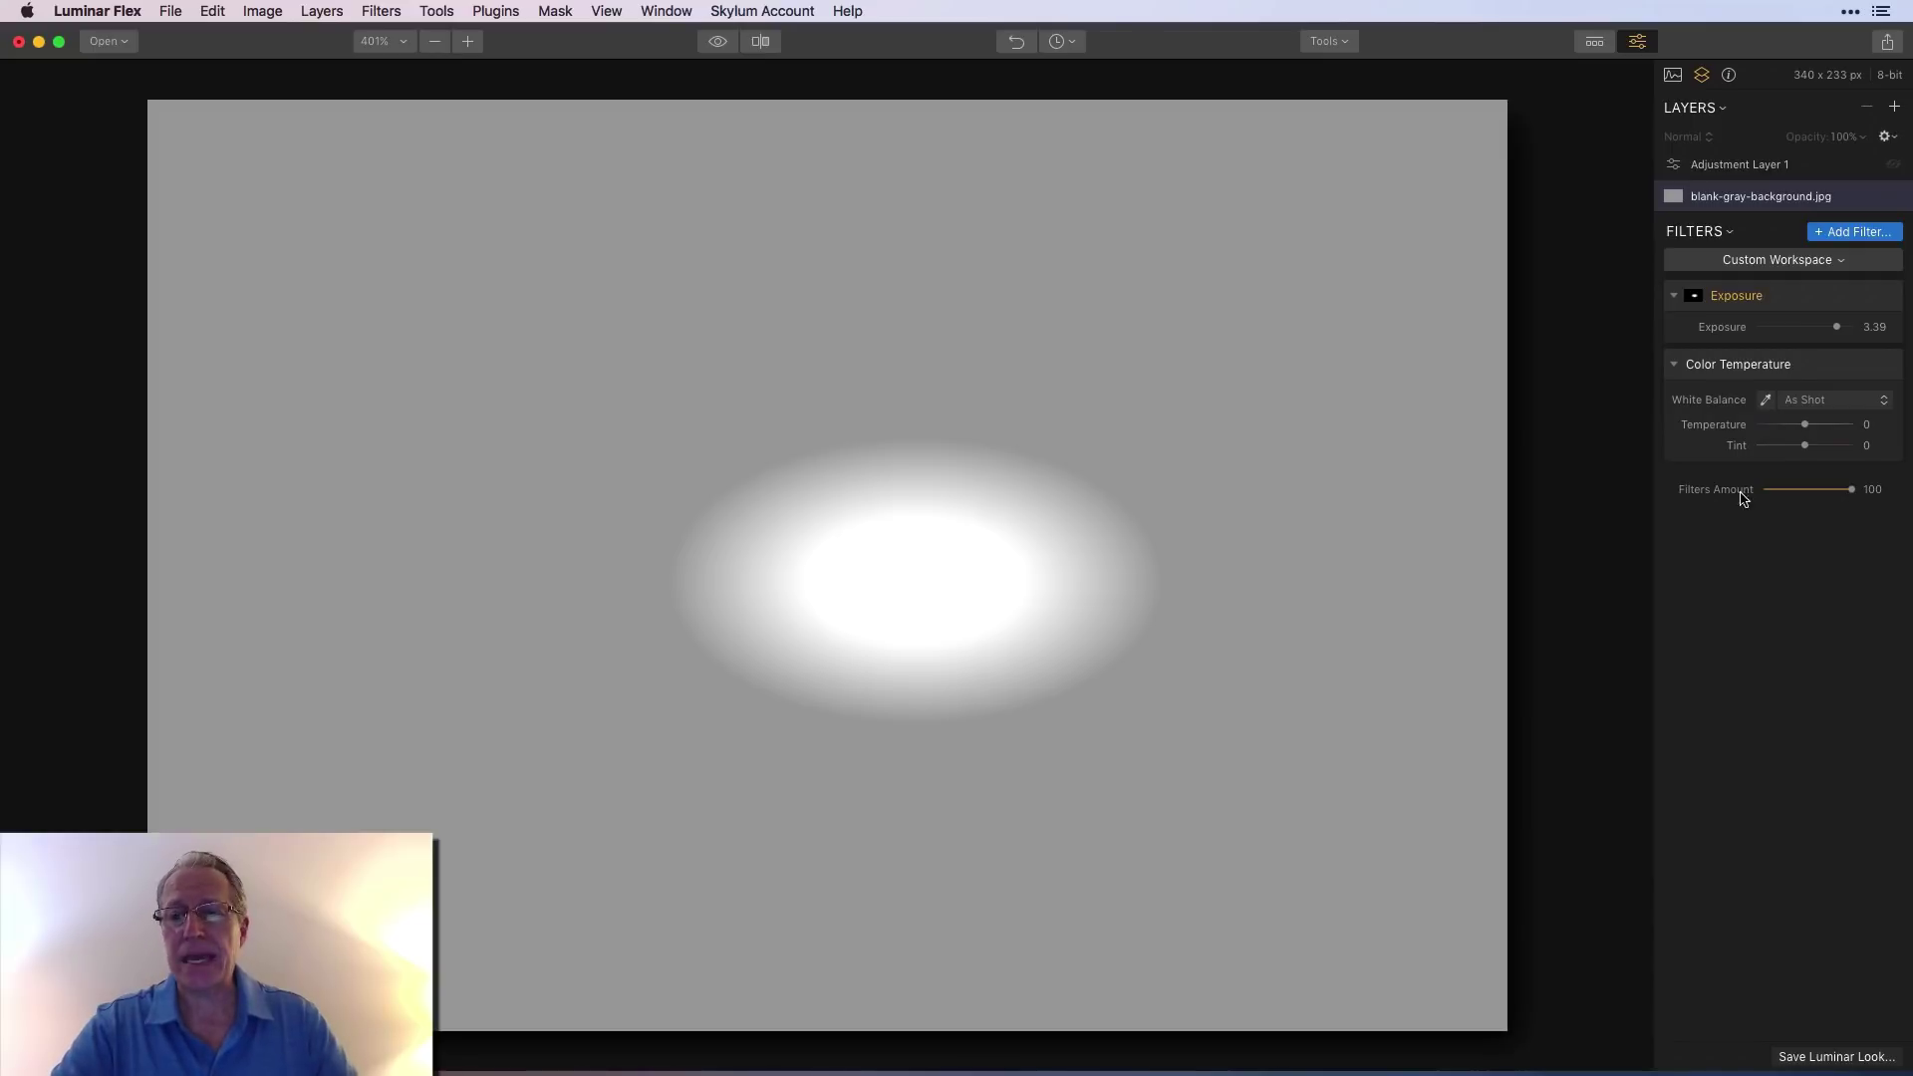
# Step: Warm Color Temperature to 32, masked to a flat radial ellipse over the bright spot
pyautogui.moveTo(1806, 431); pyautogui.dragTo(1816, 431)
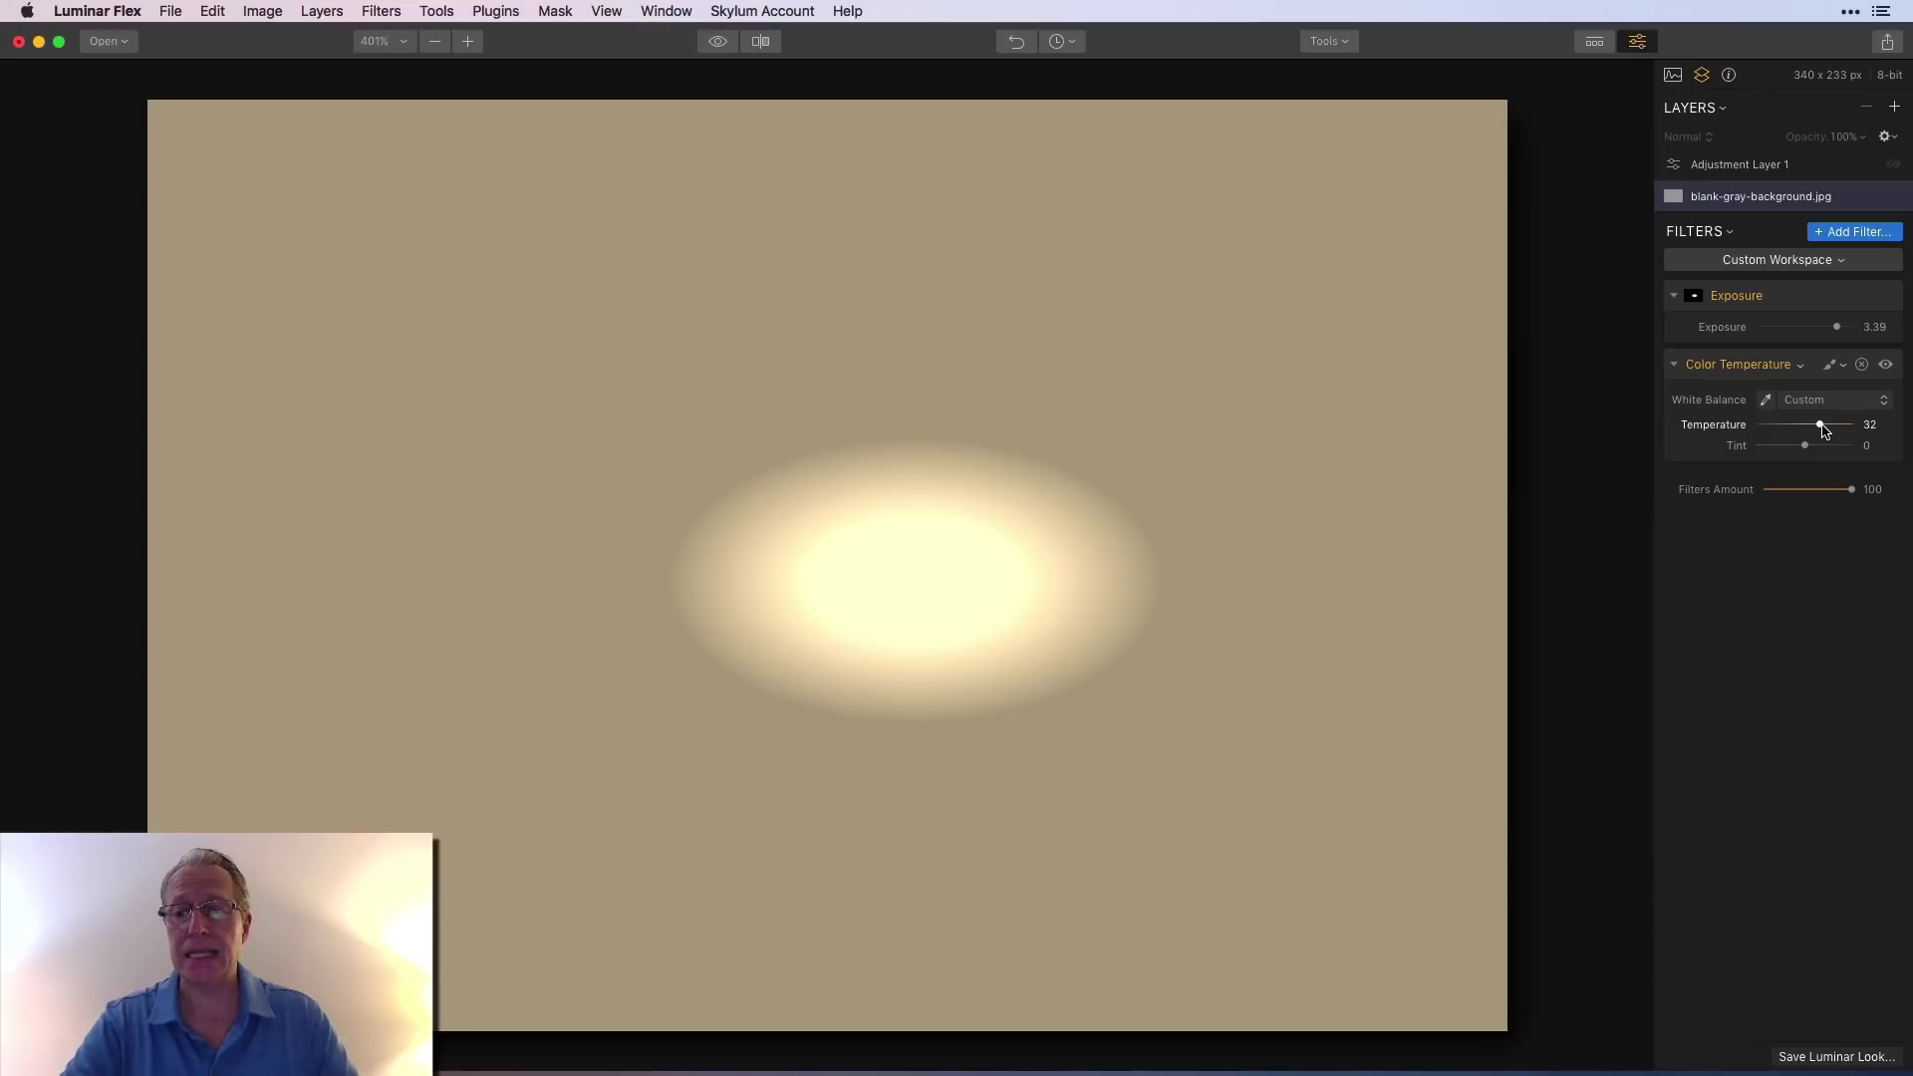
pyautogui.click(1832, 369)
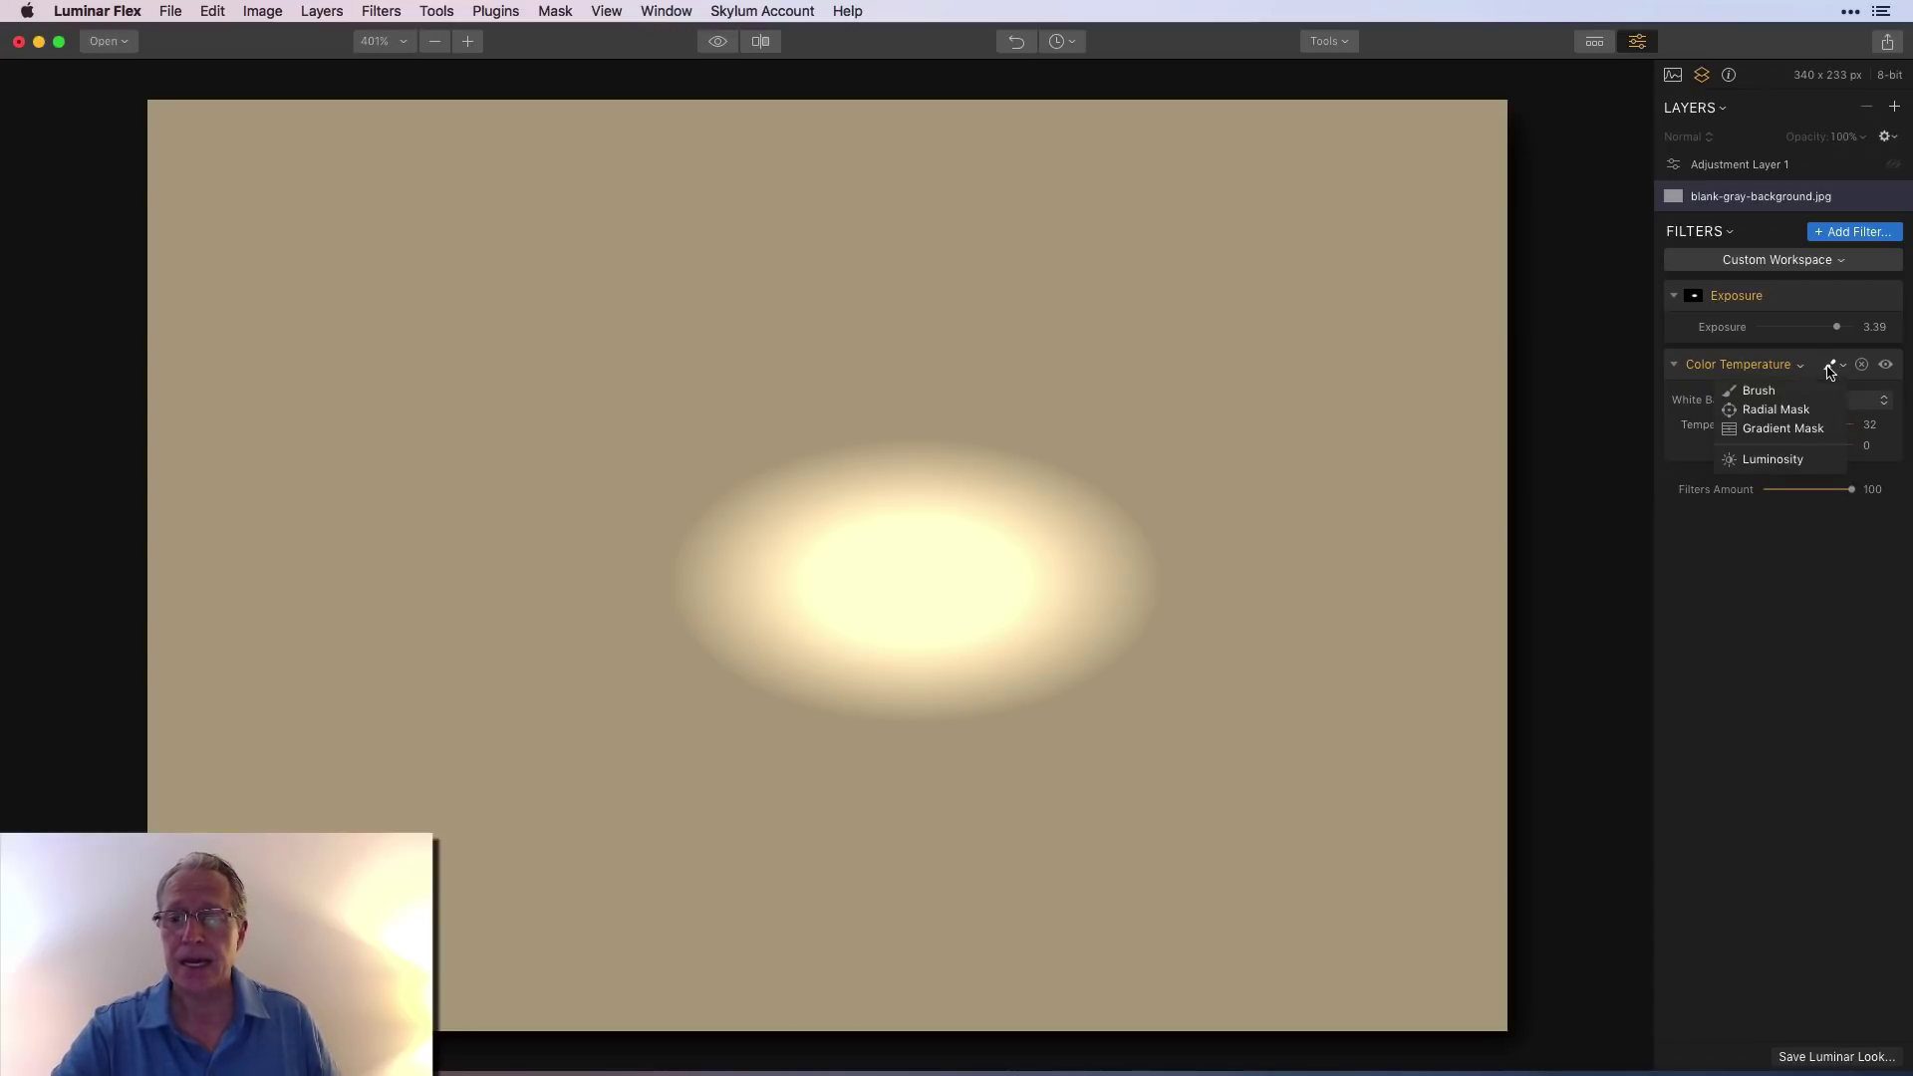
pyautogui.click(1768, 420)
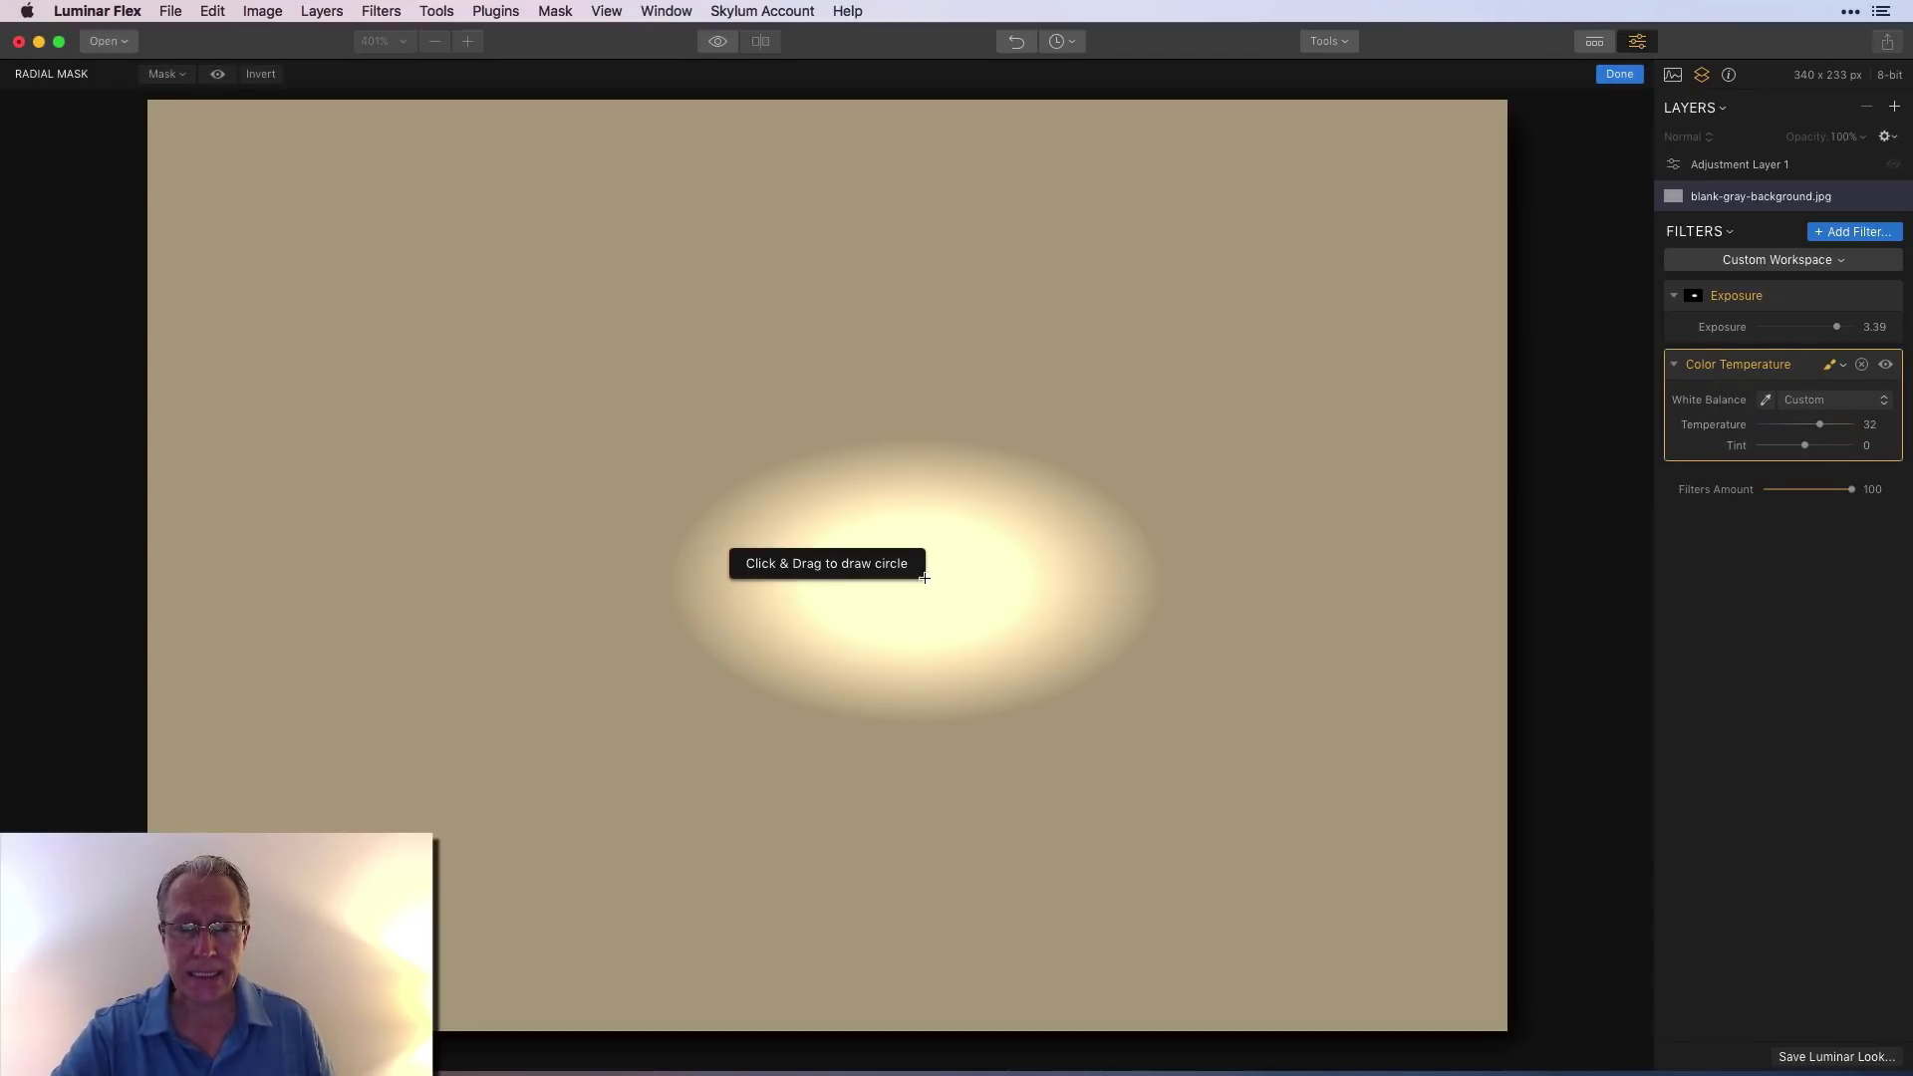
pyautogui.moveTo(923, 577); pyautogui.dragTo(1114, 580)
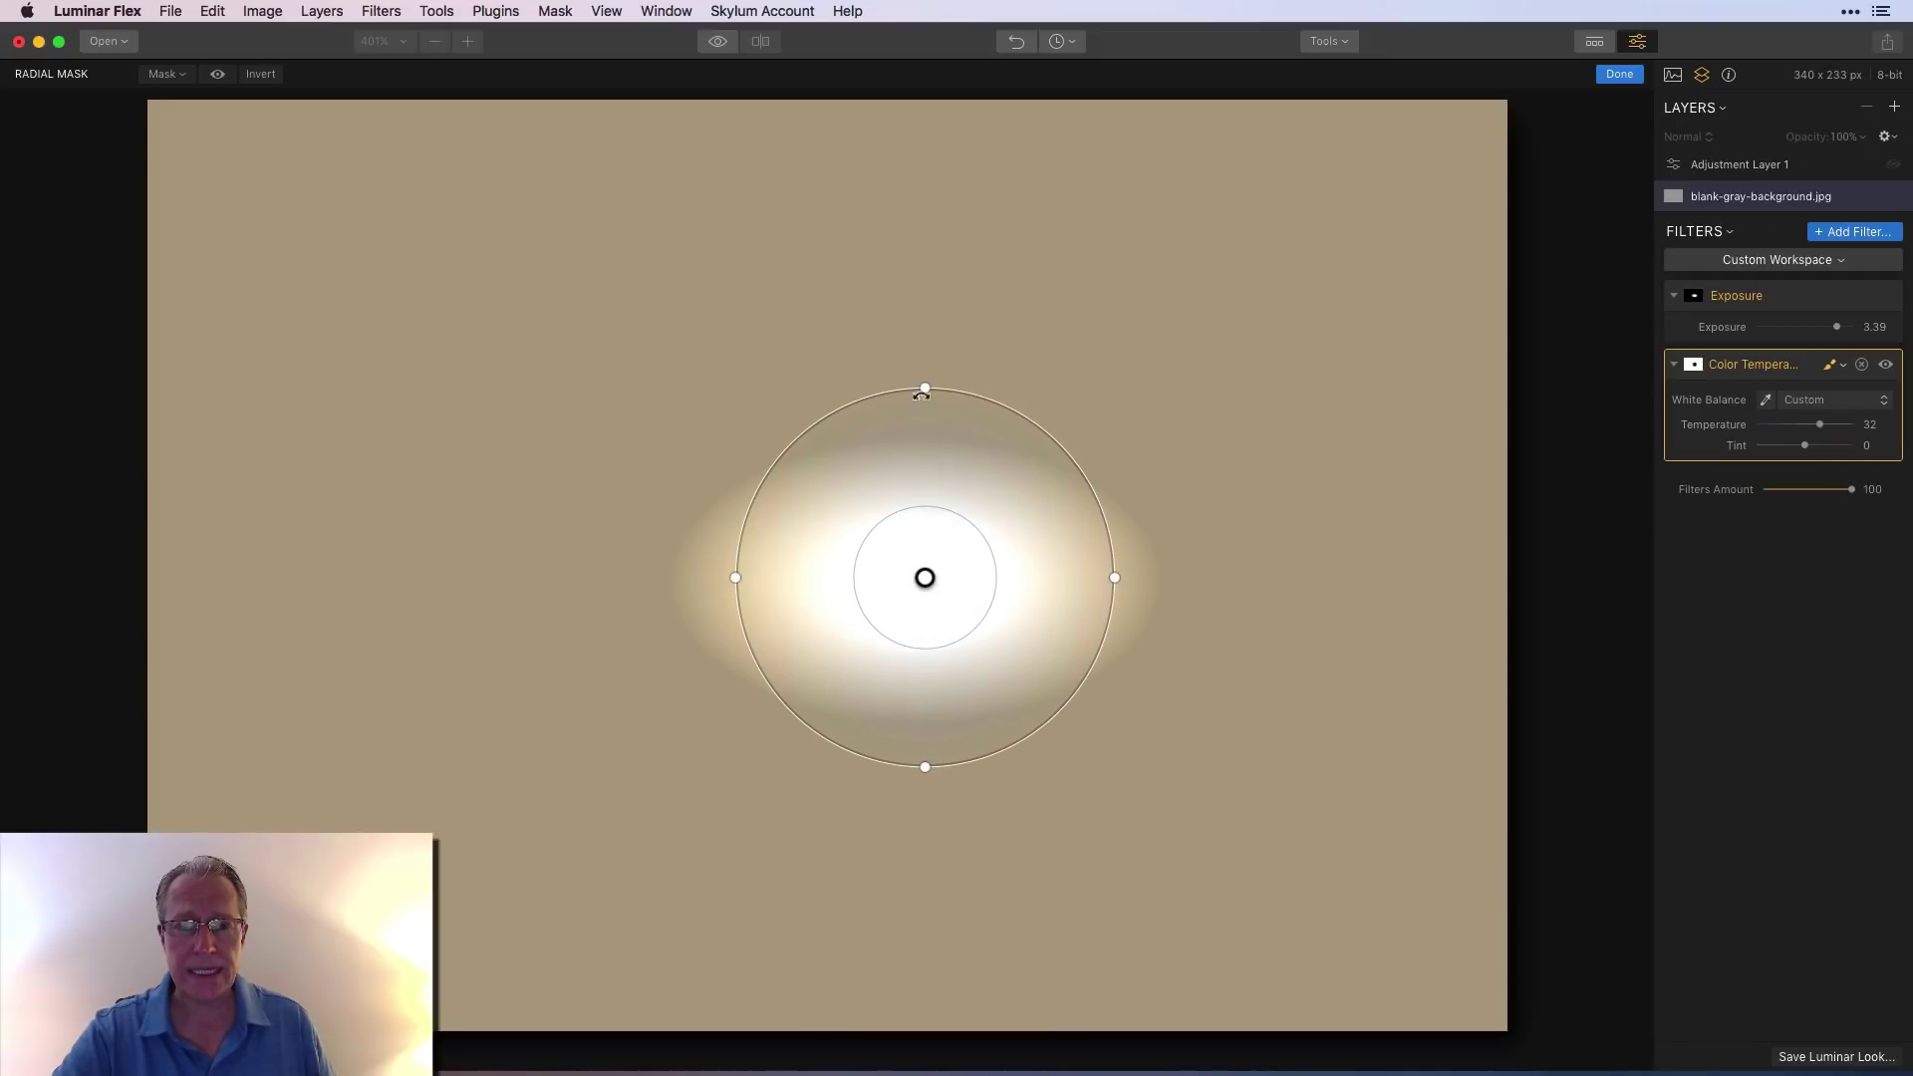
pyautogui.moveTo(925, 391); pyautogui.dragTo(925, 435)
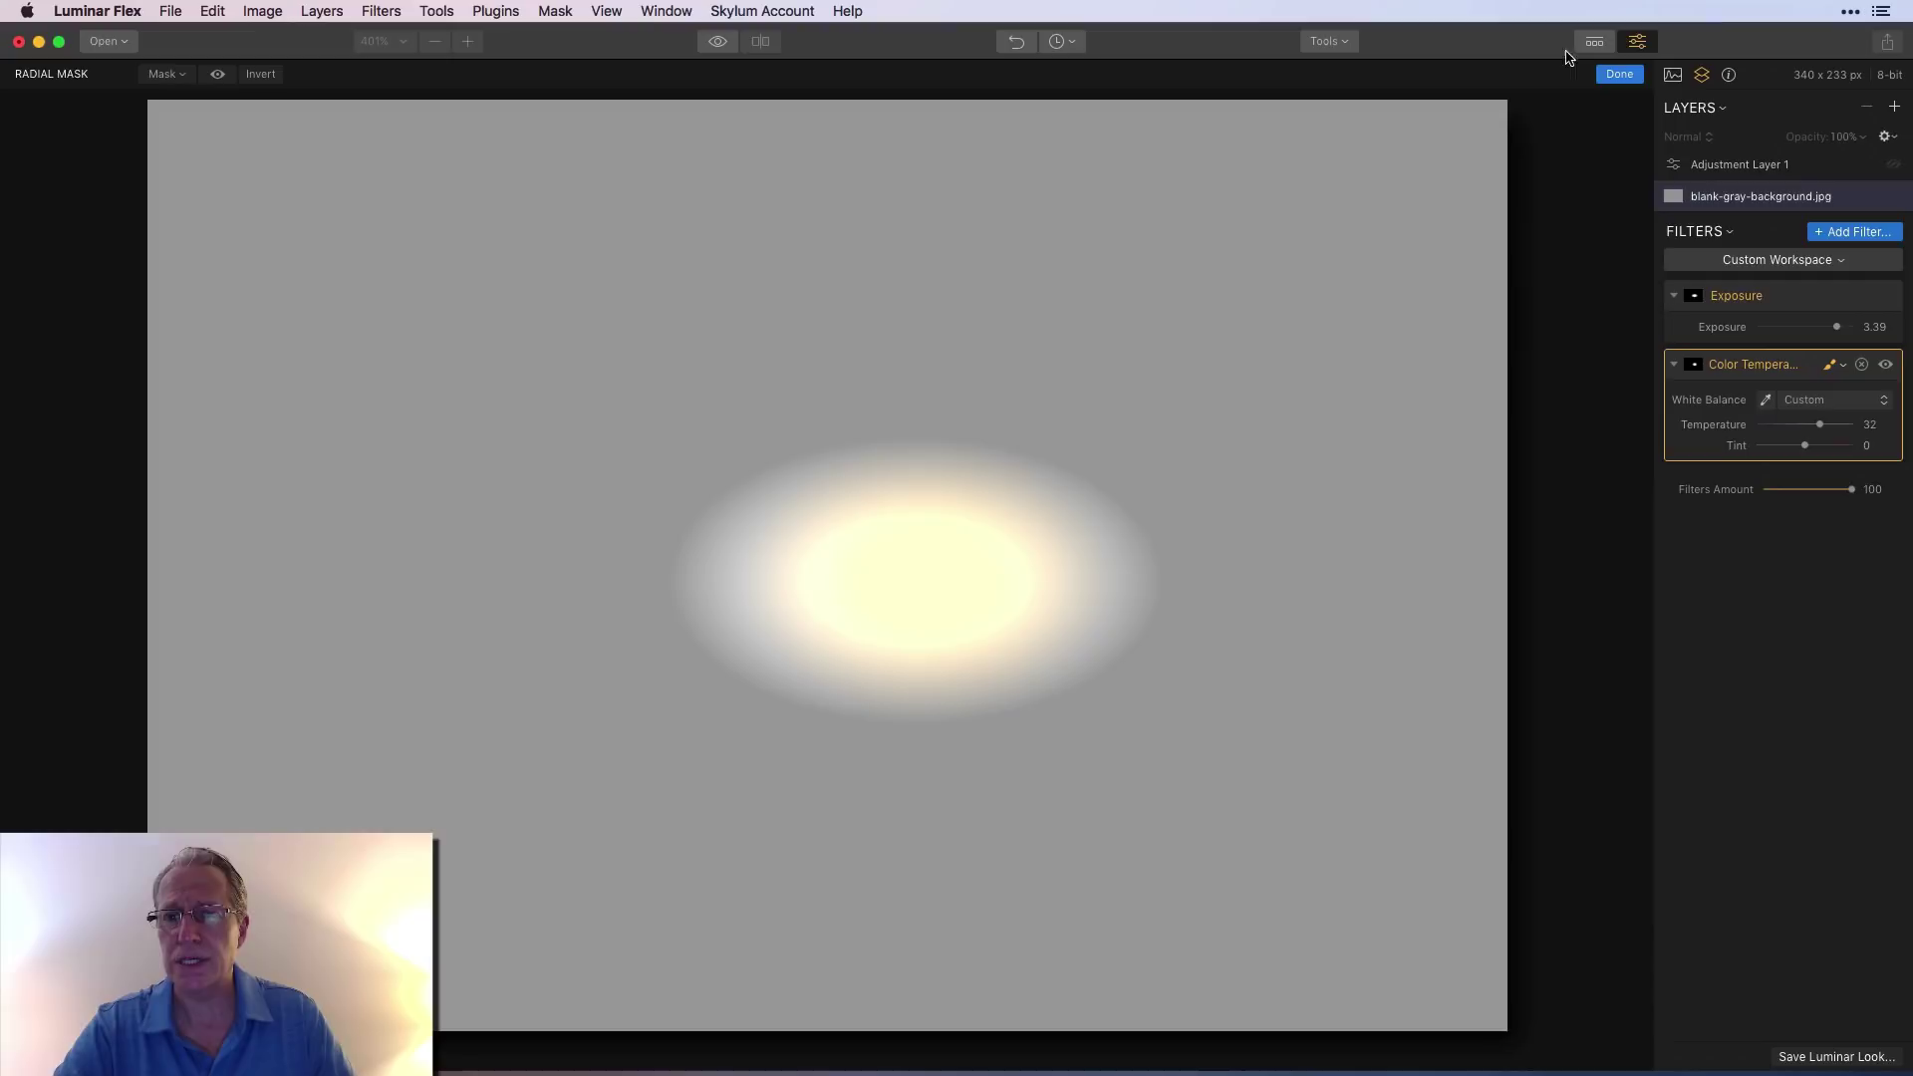
# Step: Remove the Exposure filter and reset Color Temperature to 0 on Adjustment Layer 1
pyautogui.click(1620, 74)
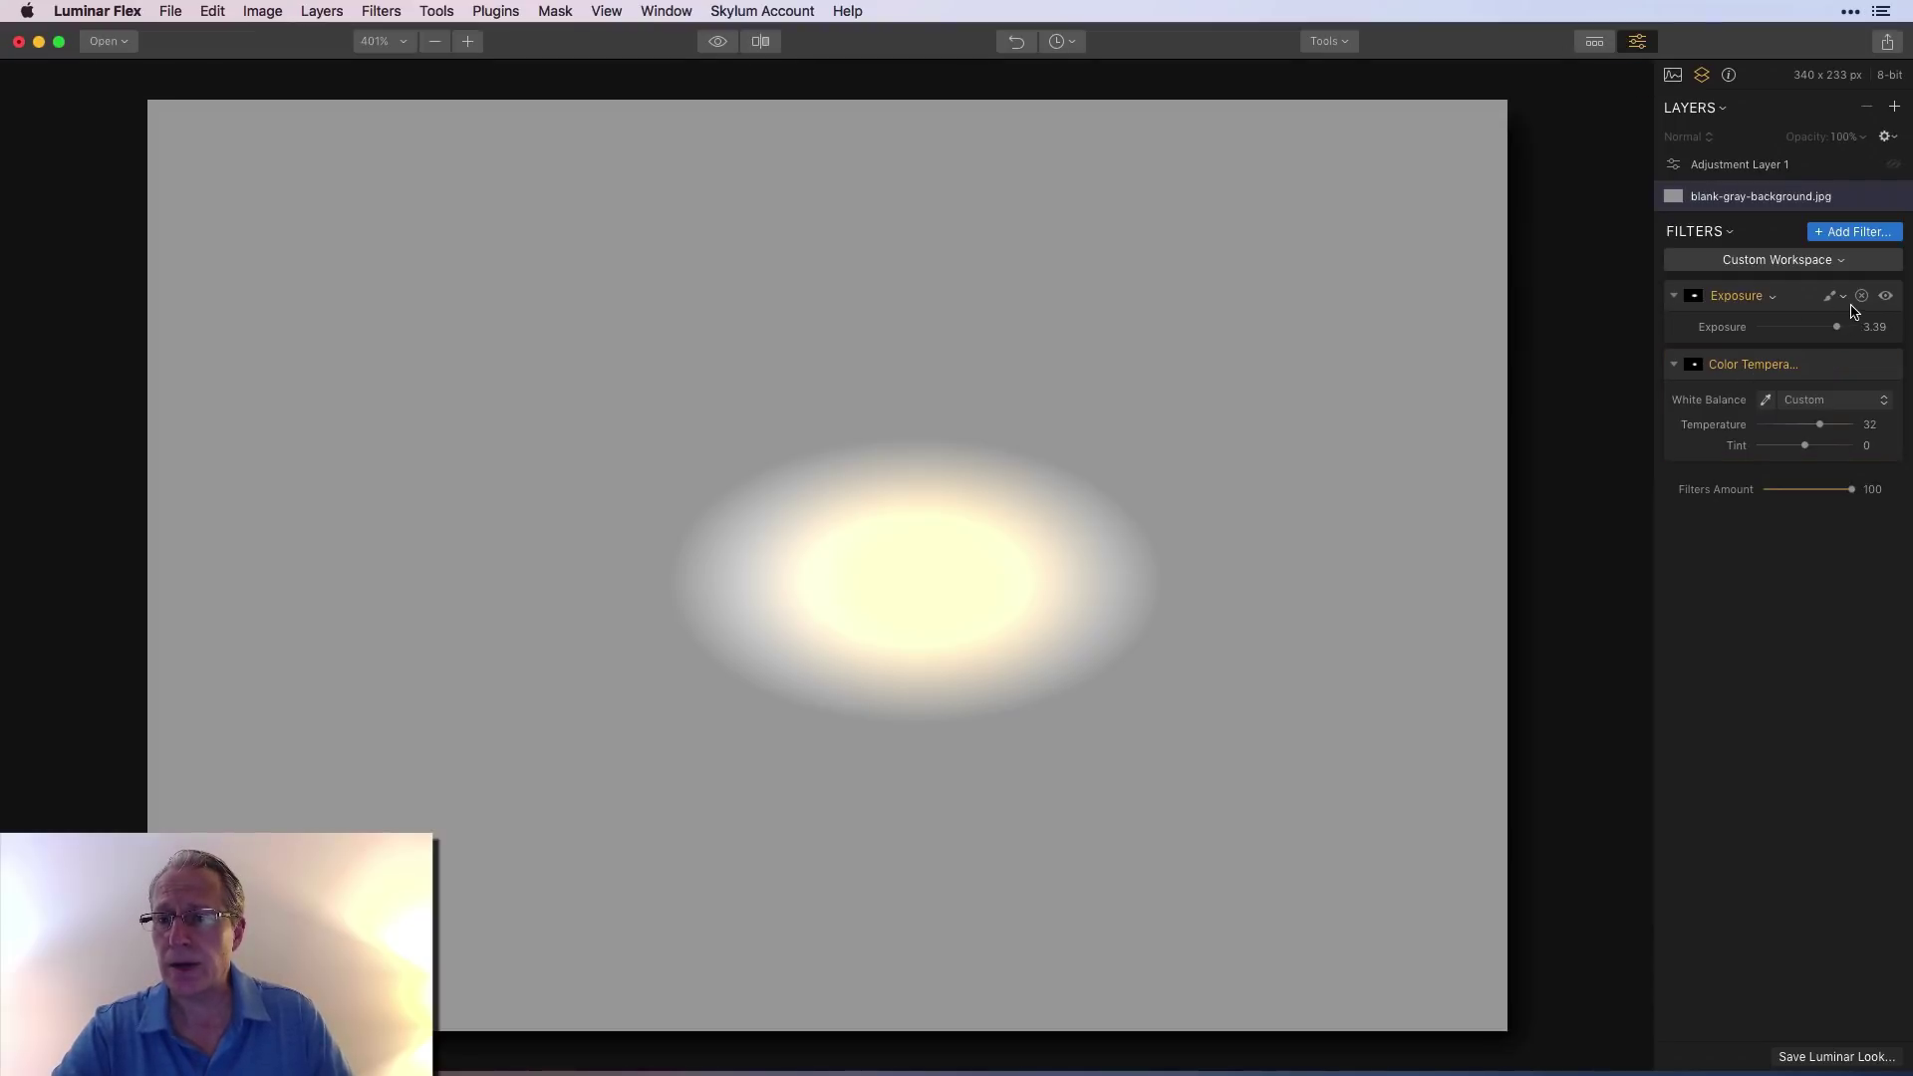
pyautogui.click(1861, 296)
pyautogui.click(1754, 299)
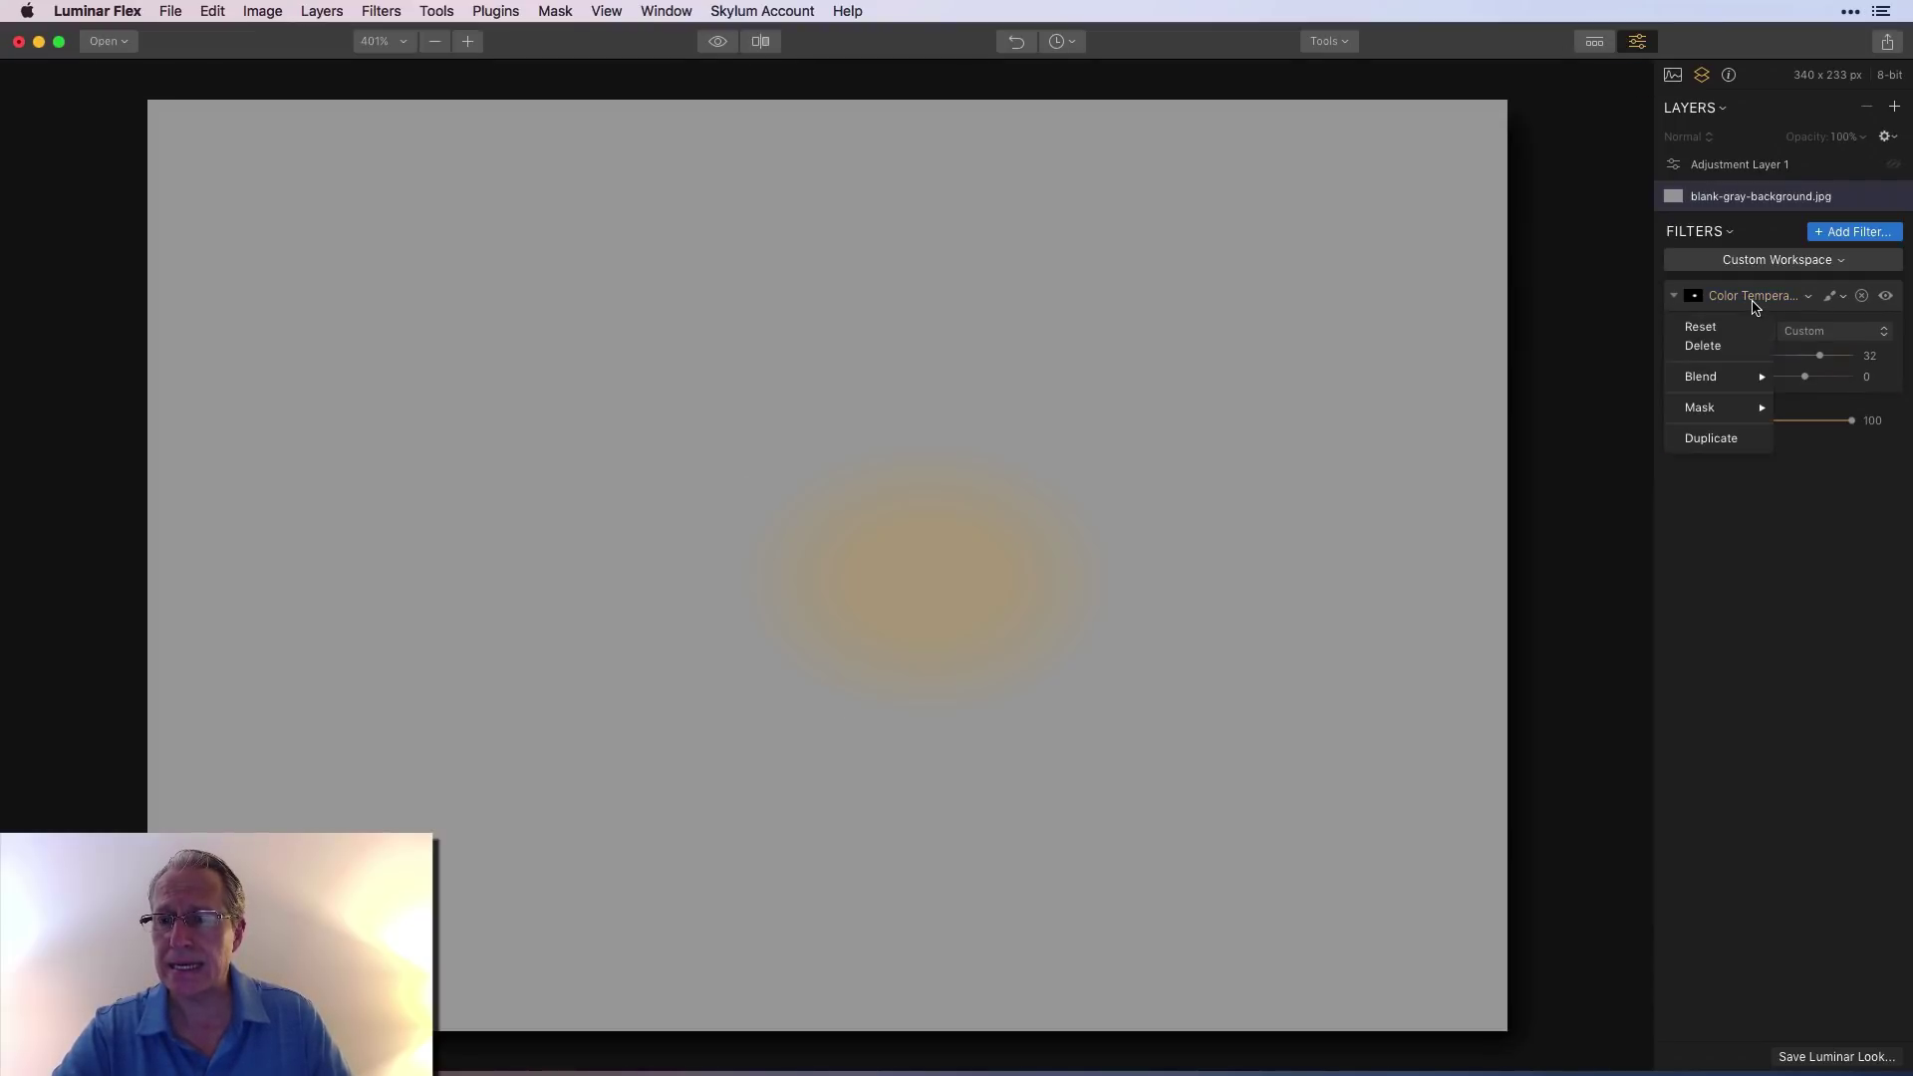
pyautogui.click(1709, 319)
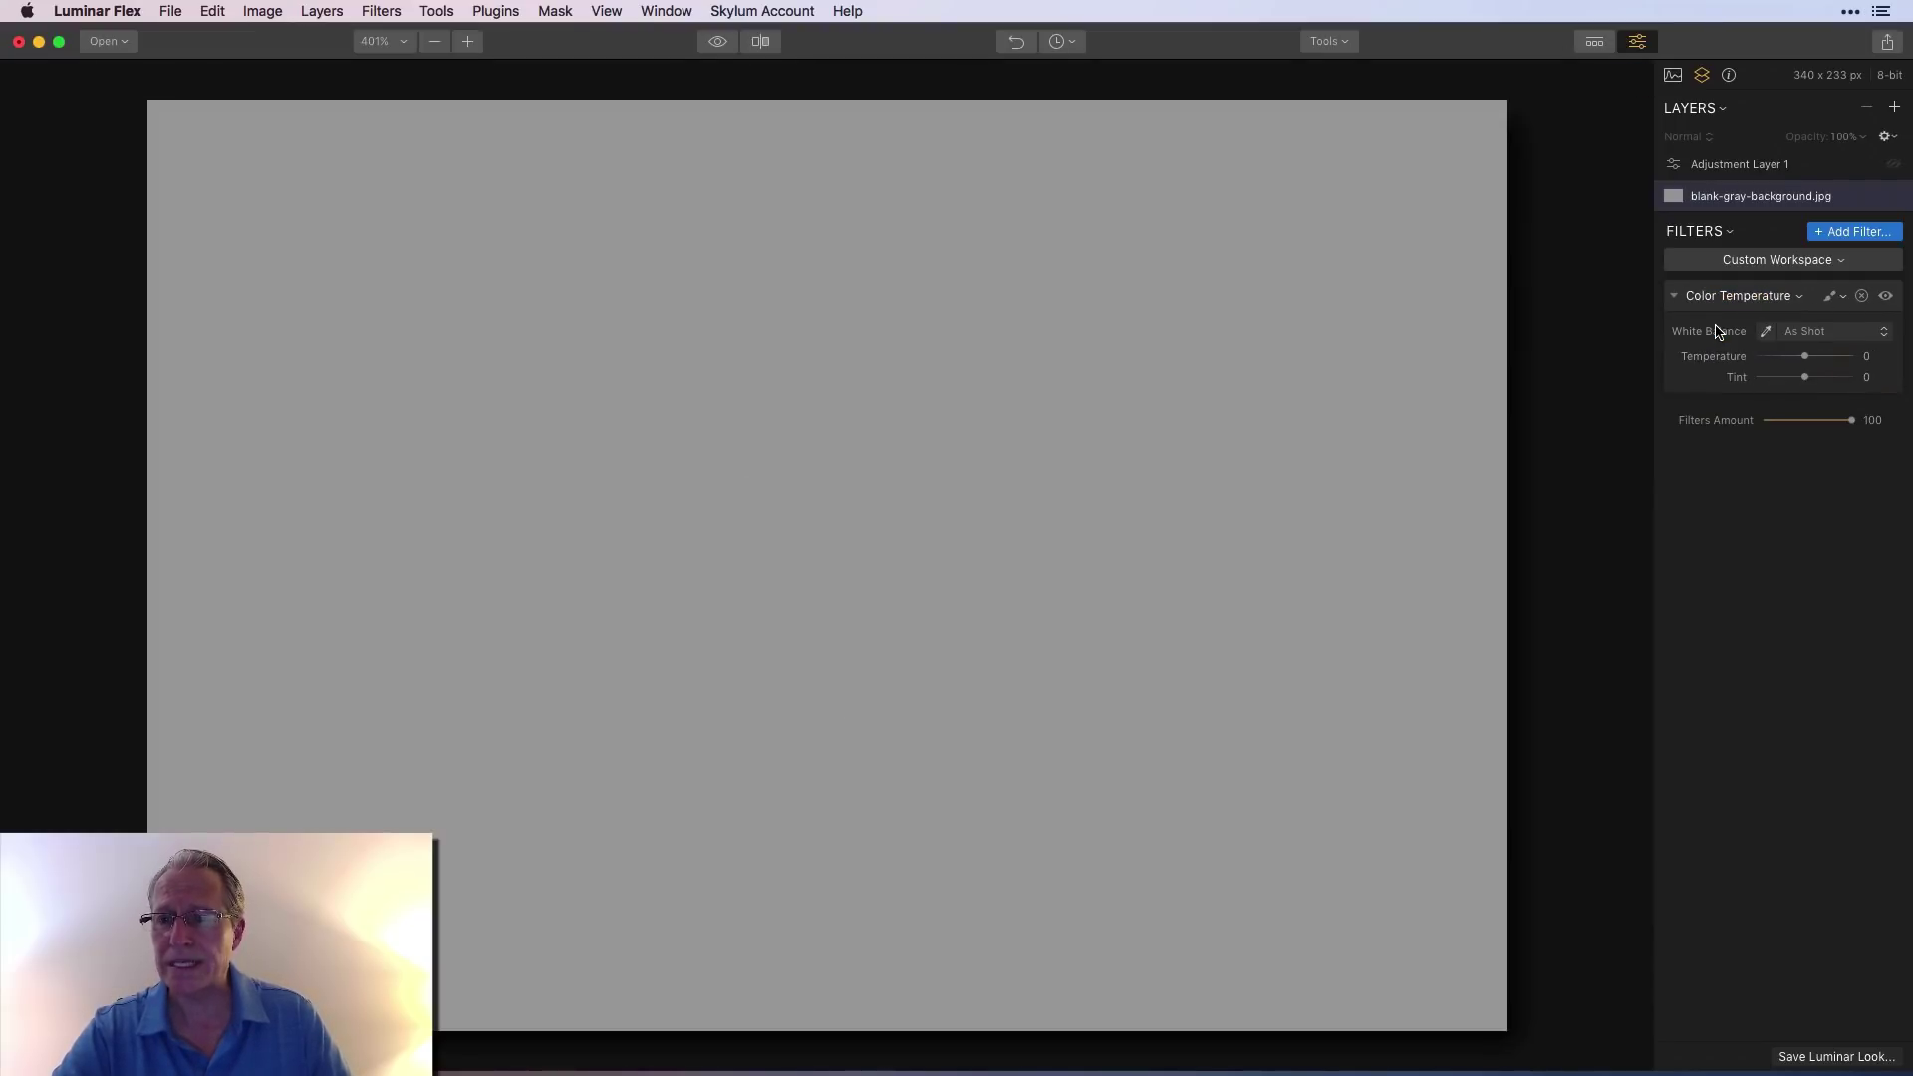
pyautogui.click(1888, 297)
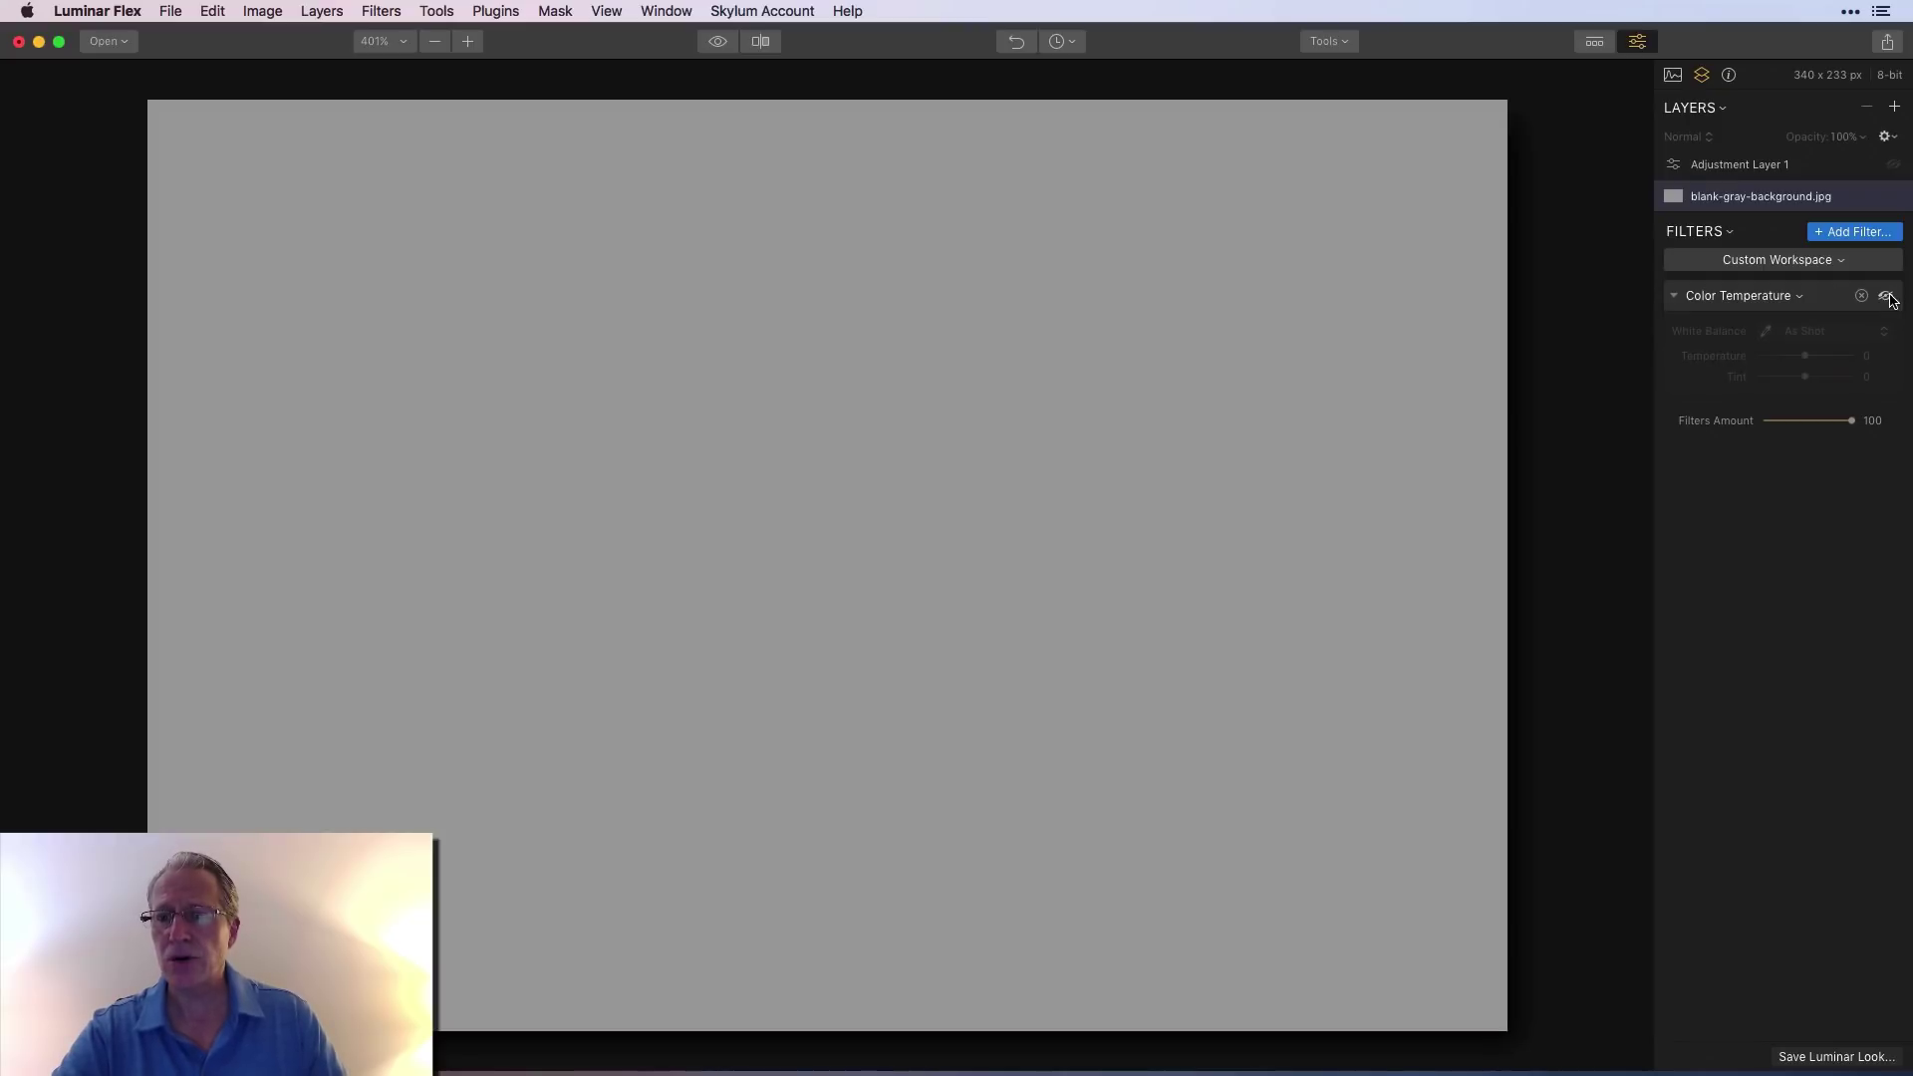
pyautogui.click(1787, 169)
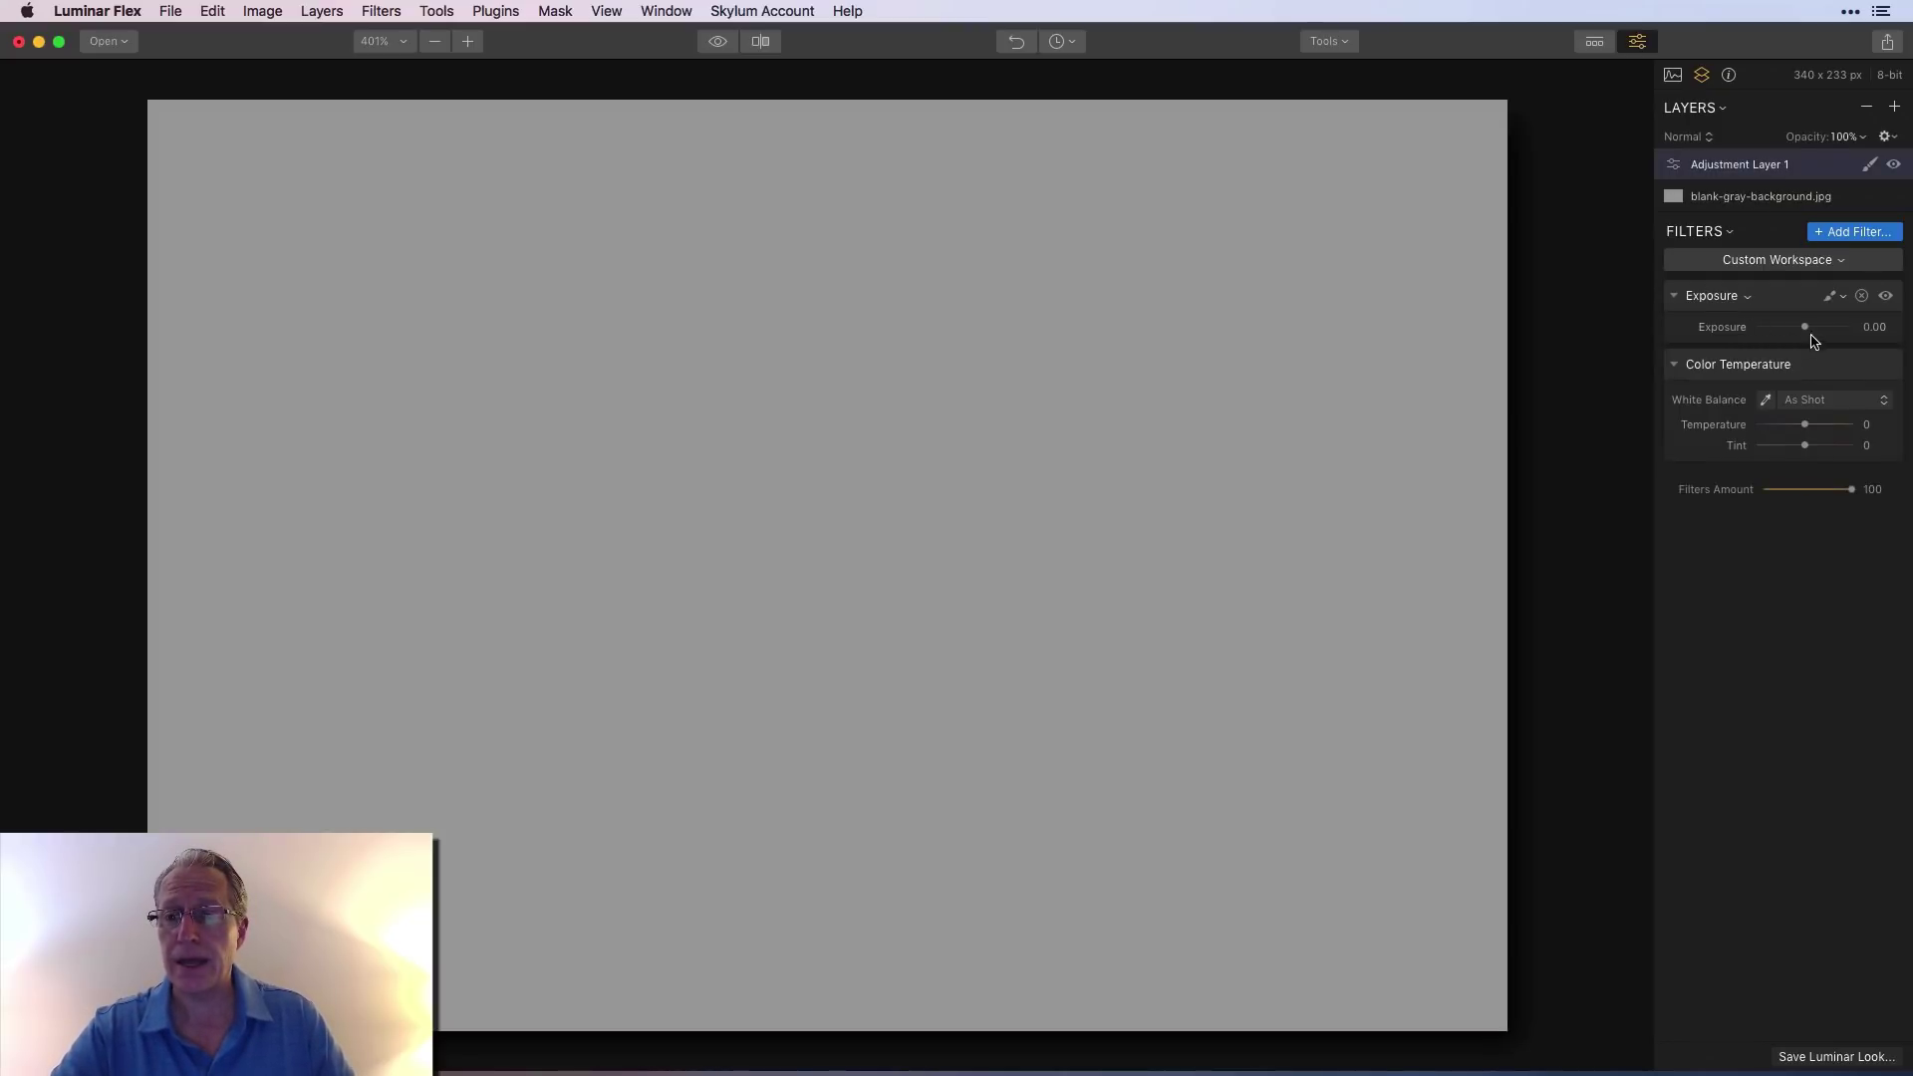
# Step: Retry a near-white Exposure boost with an inverted radial mask at the canvas centre
pyautogui.moveTo(1807, 329); pyautogui.dragTo(1827, 327)
pyautogui.click(1835, 294)
pyautogui.click(1763, 338)
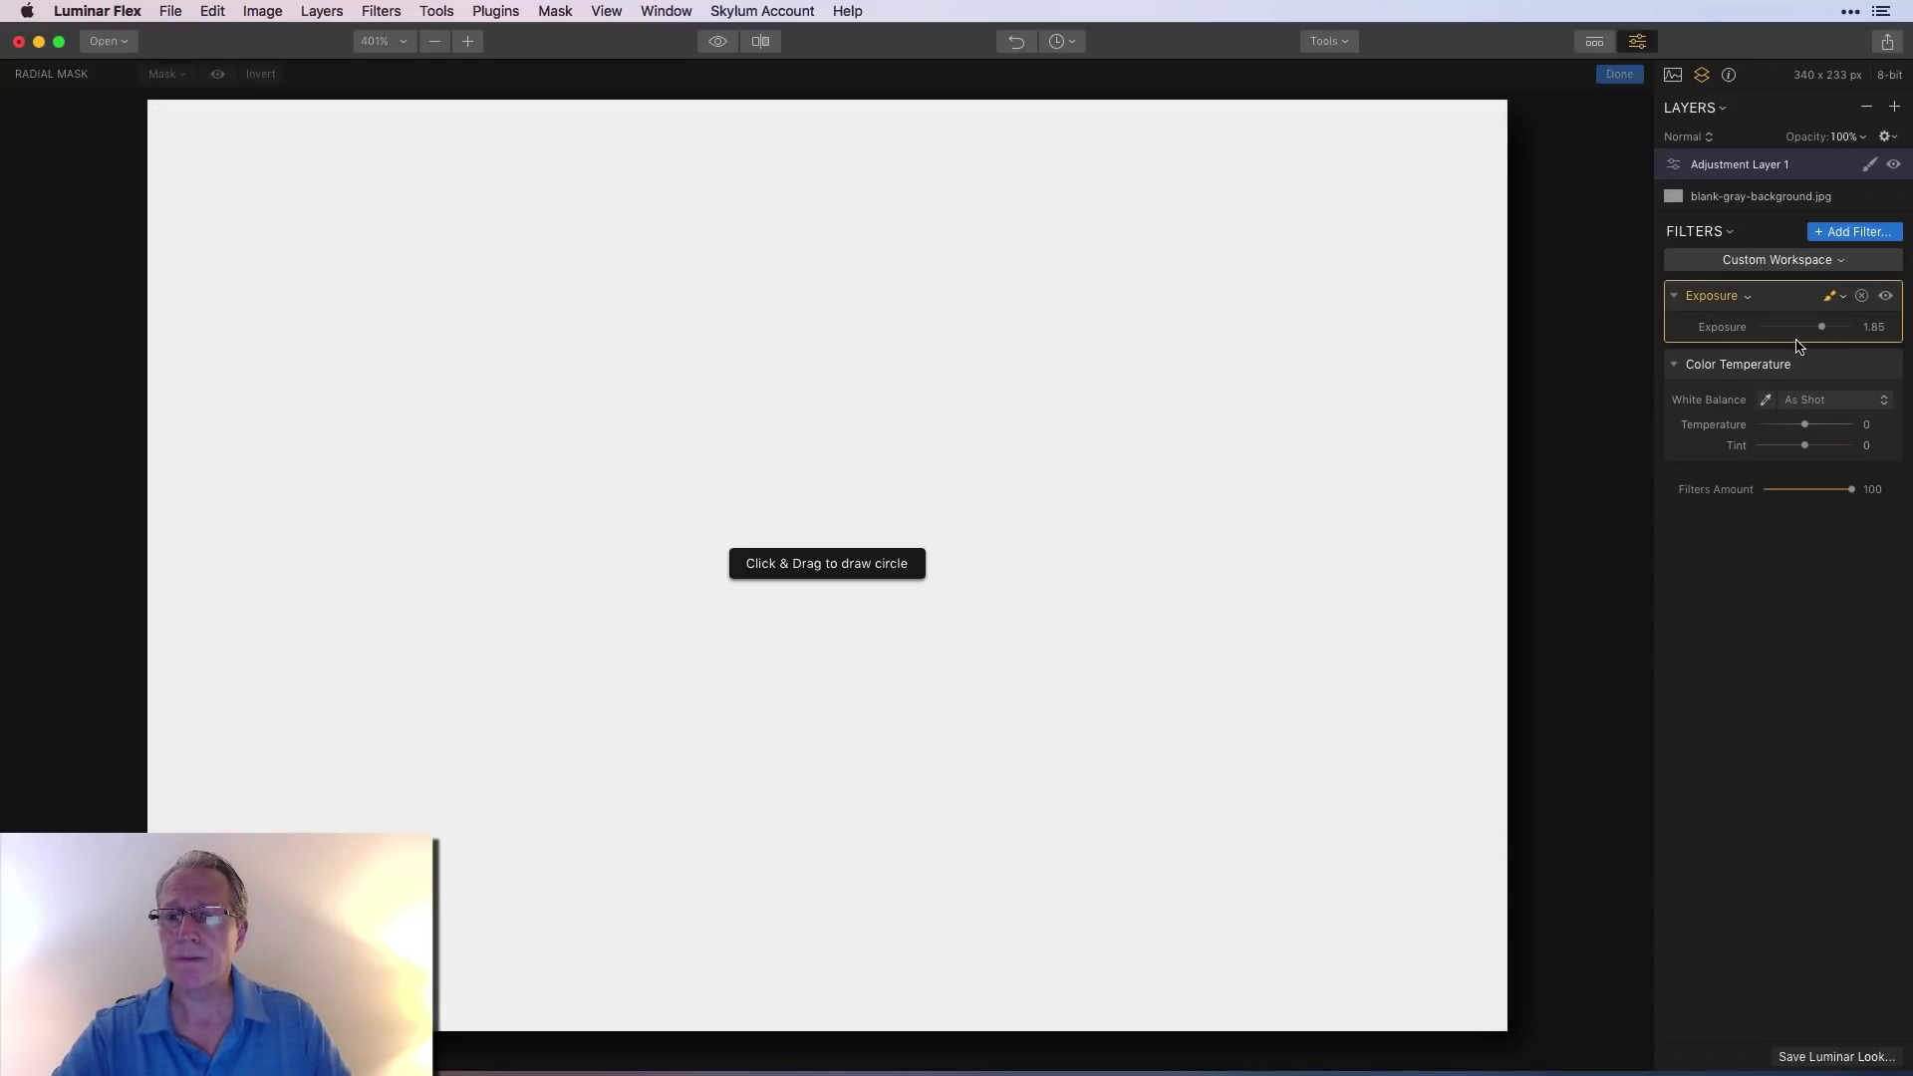
pyautogui.moveTo(841, 550); pyautogui.dragTo(987, 558)
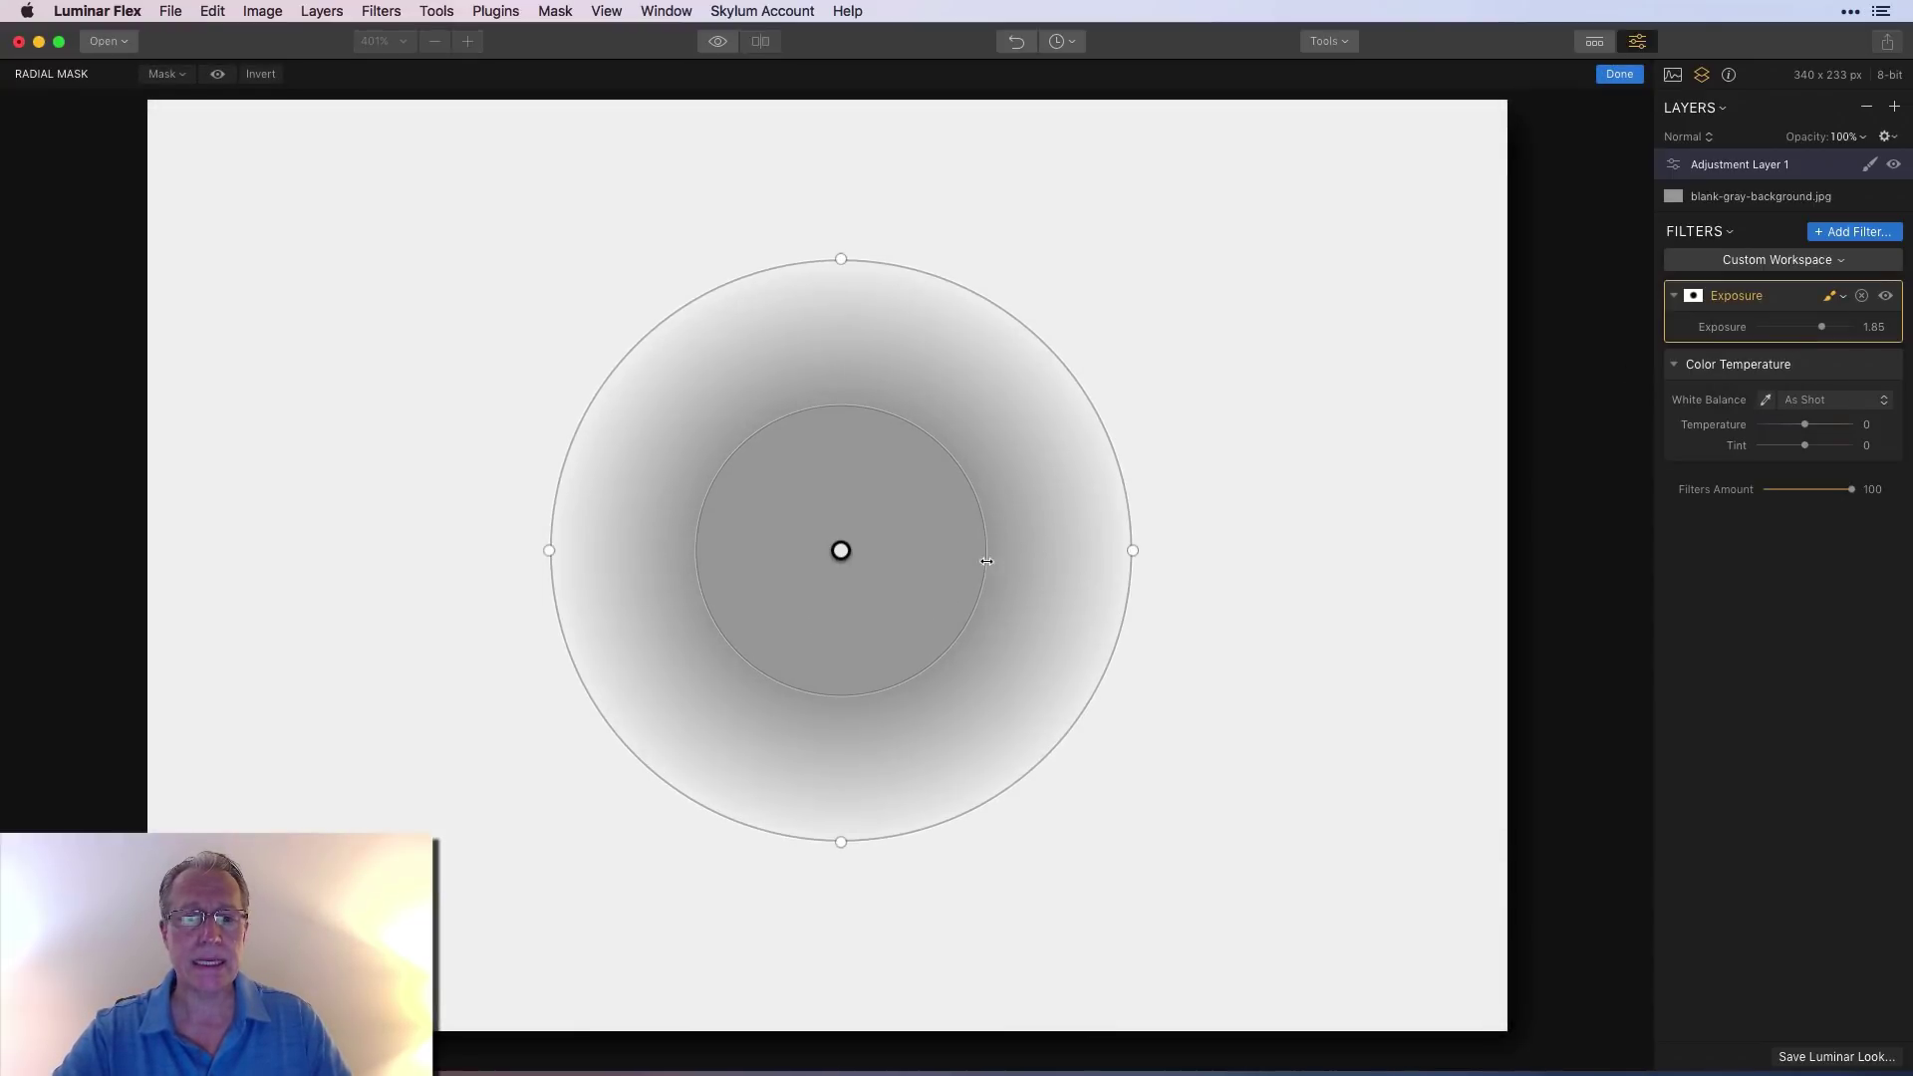
pyautogui.click(259, 74)
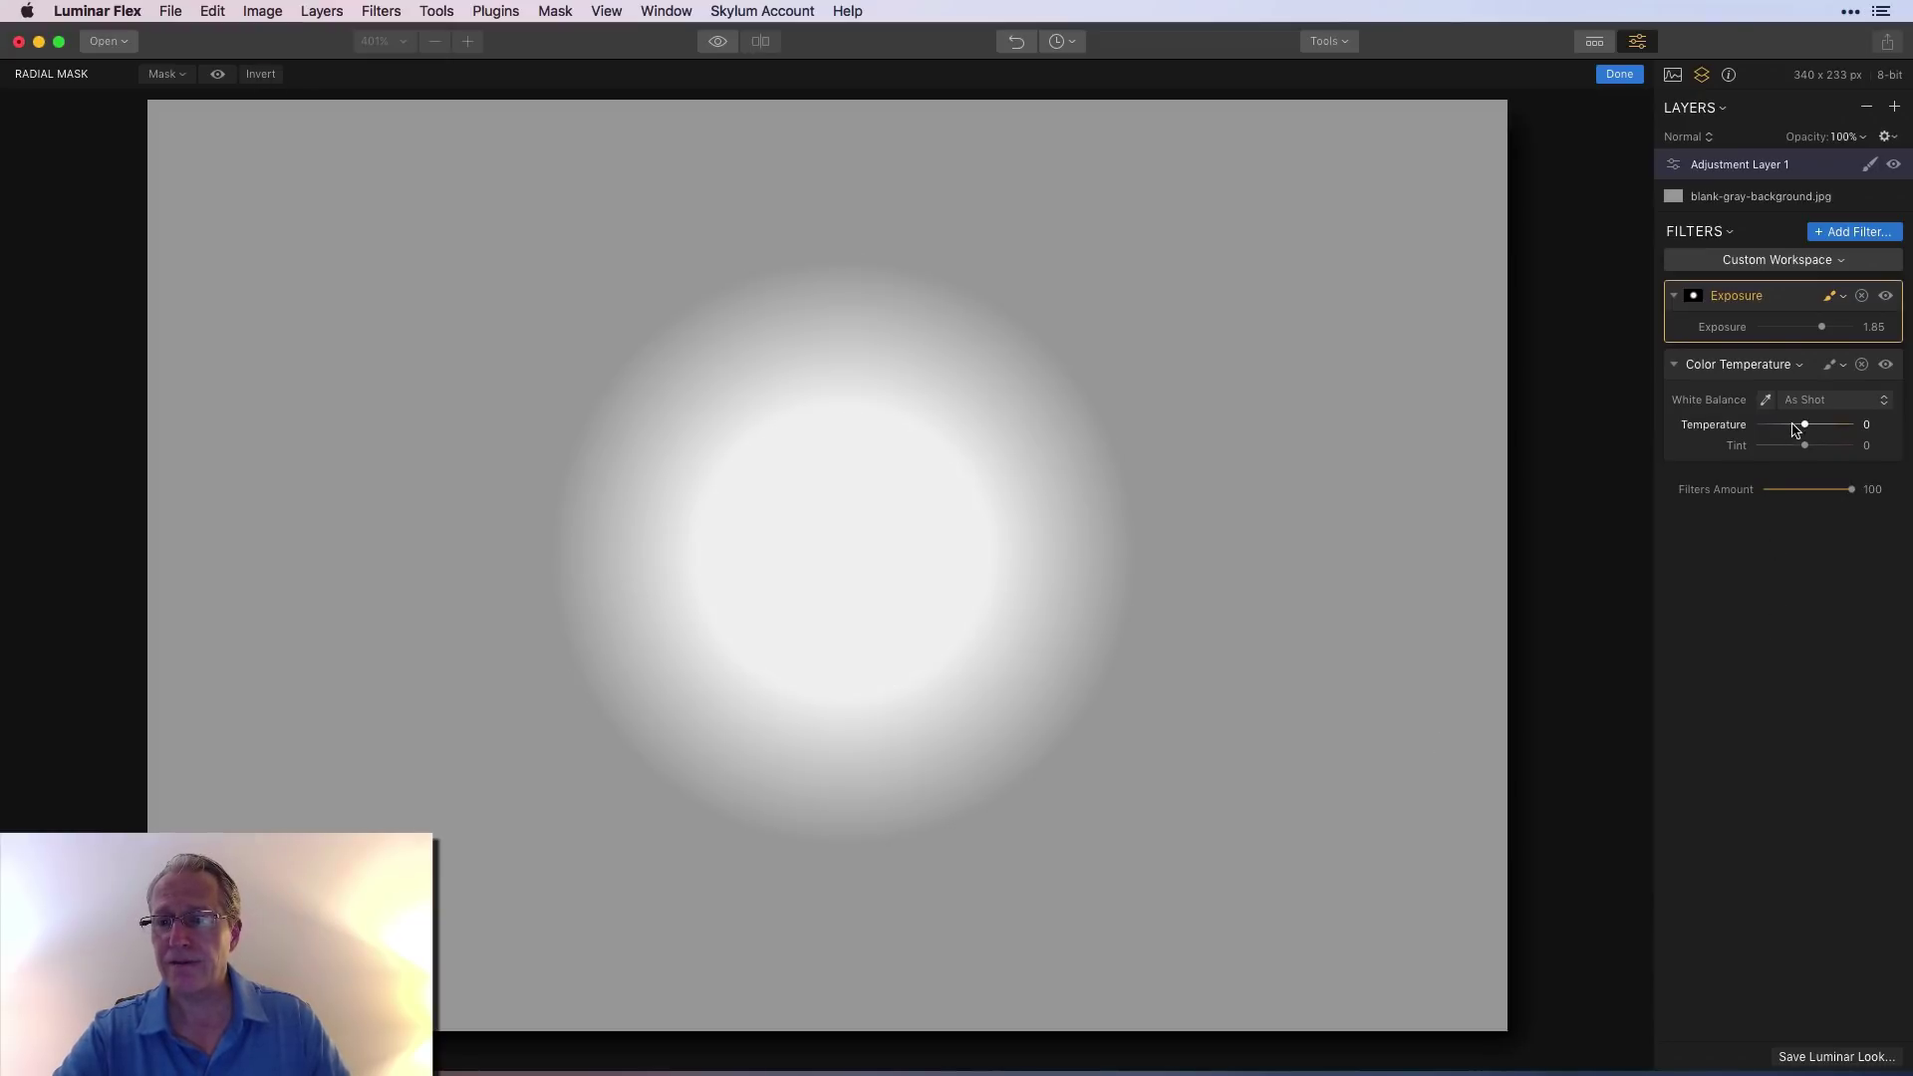
pyautogui.click(1832, 297)
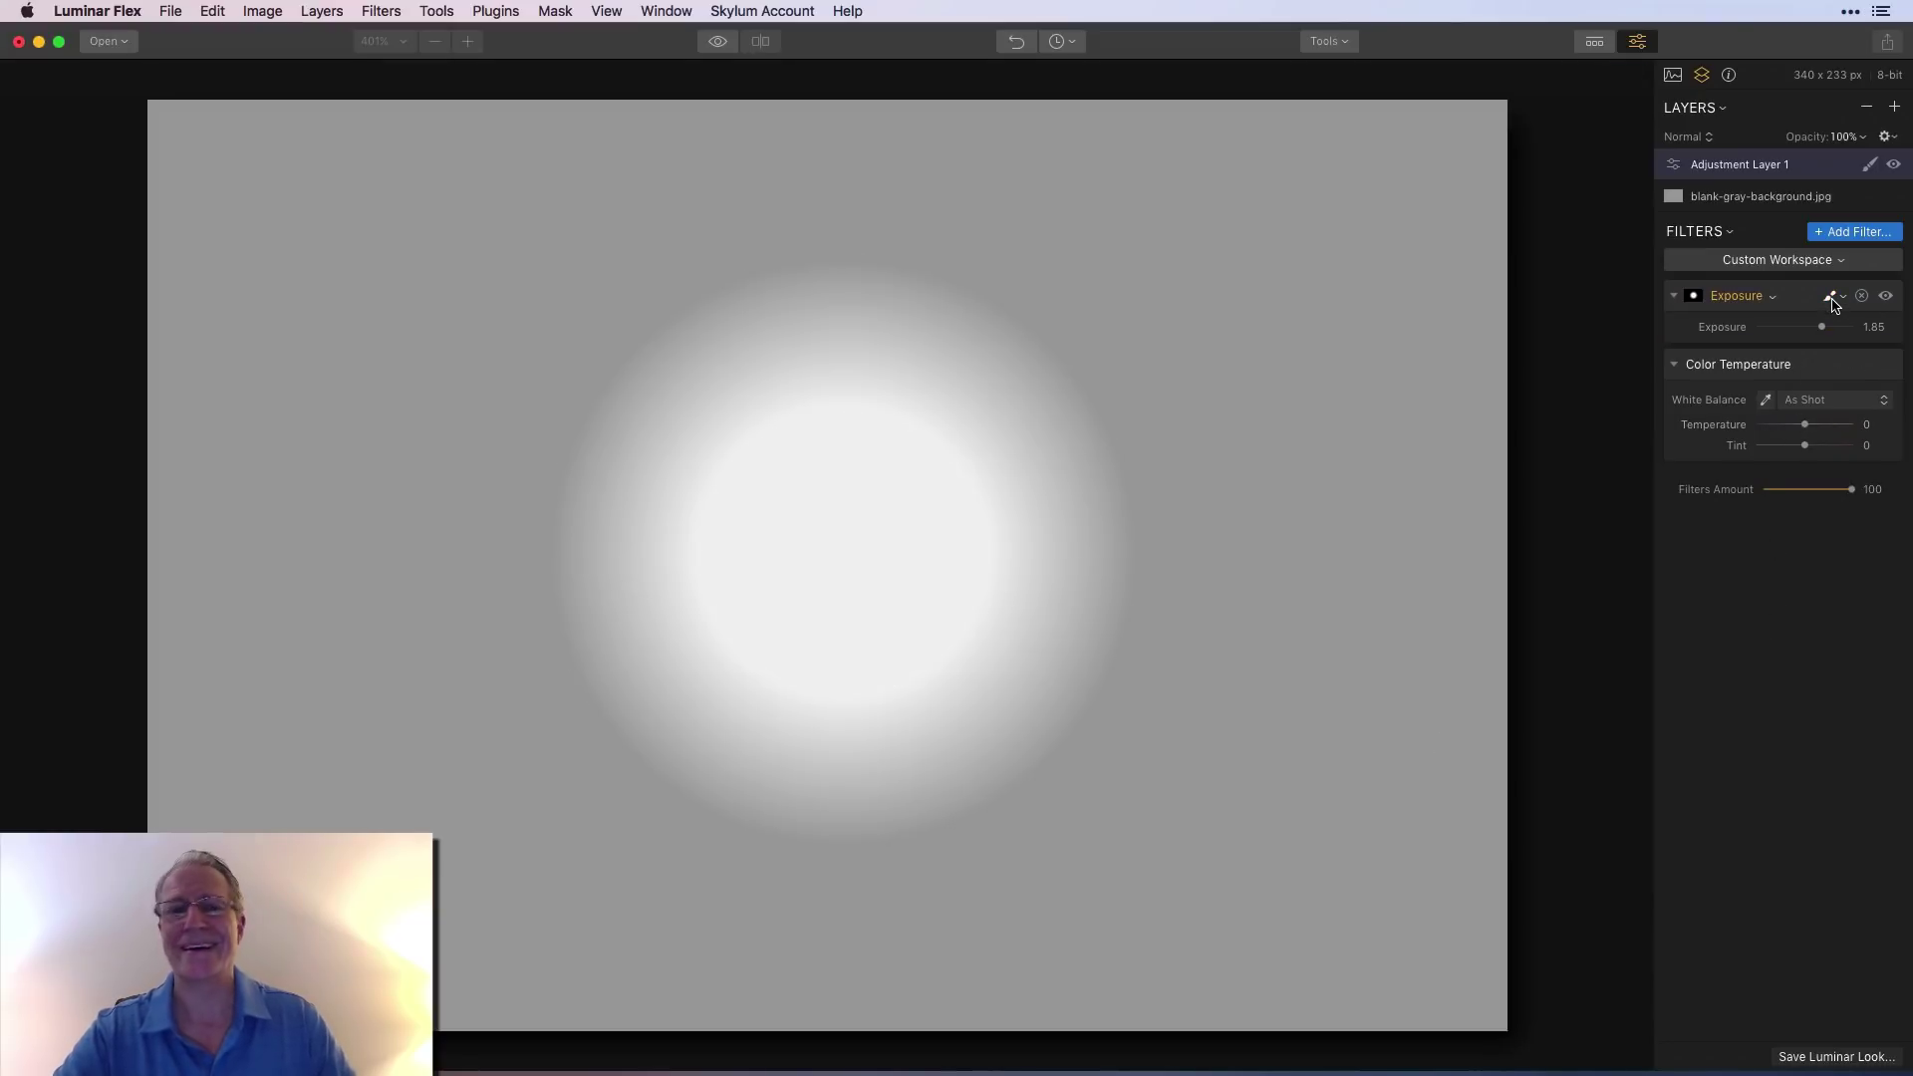
# Step: Re-add Exposure above Color Temperature in the filter stack and warm Temperature to 48
pyautogui.click(1861, 296)
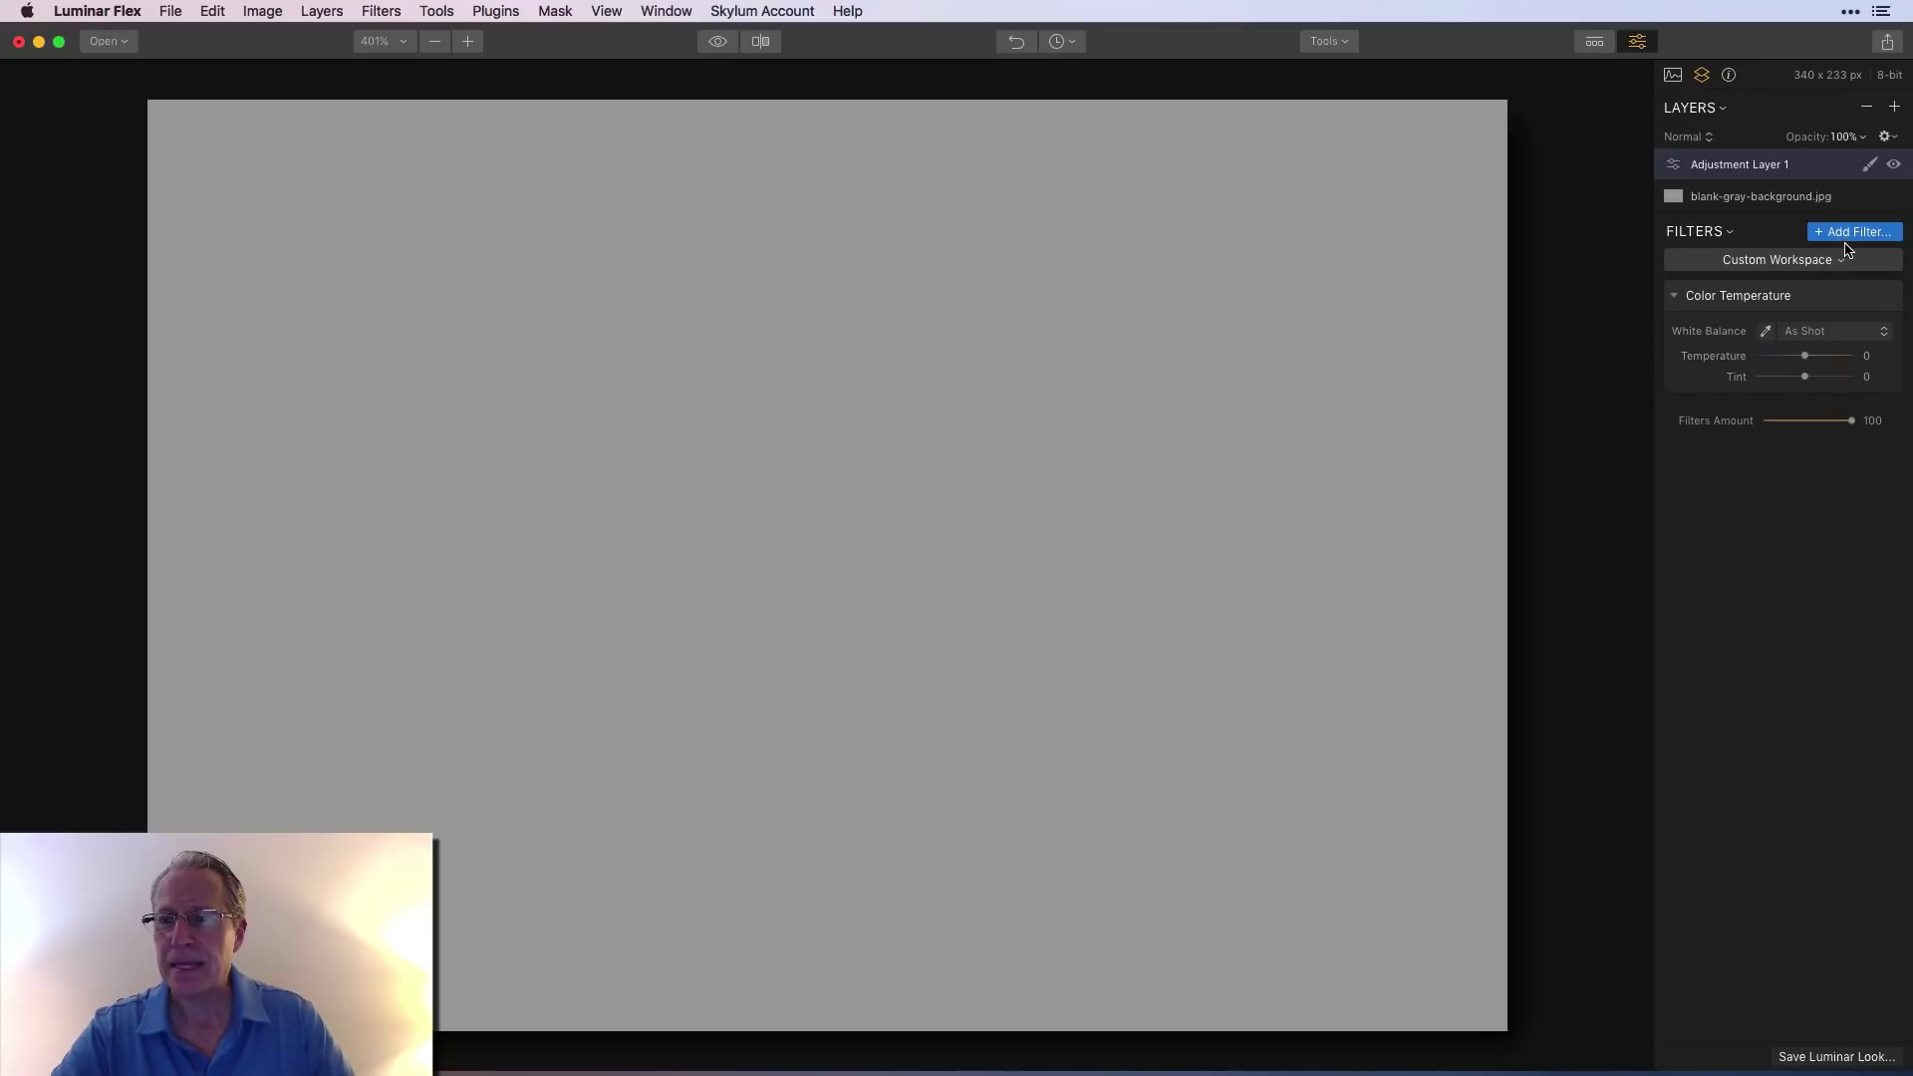
pyautogui.click(1848, 239)
pyautogui.moveTo(1539, 887)
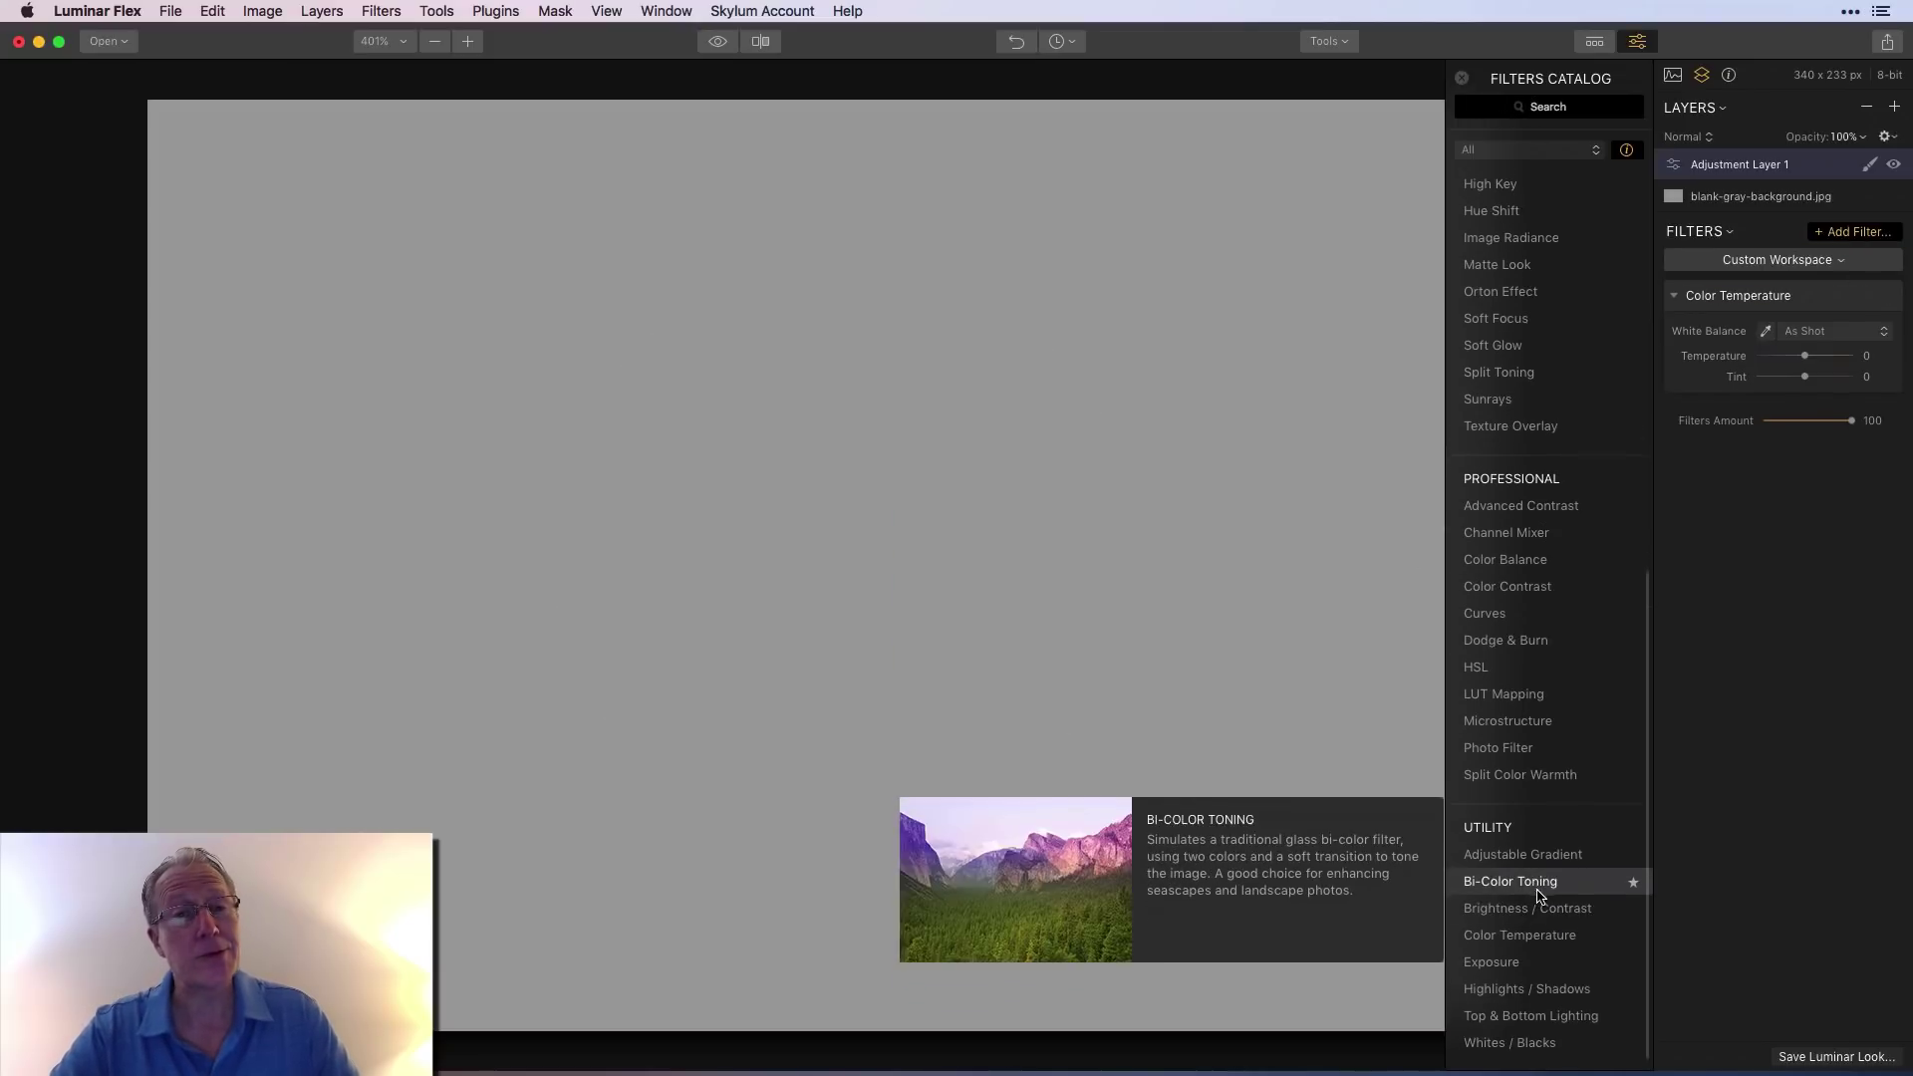
pyautogui.click(1501, 968)
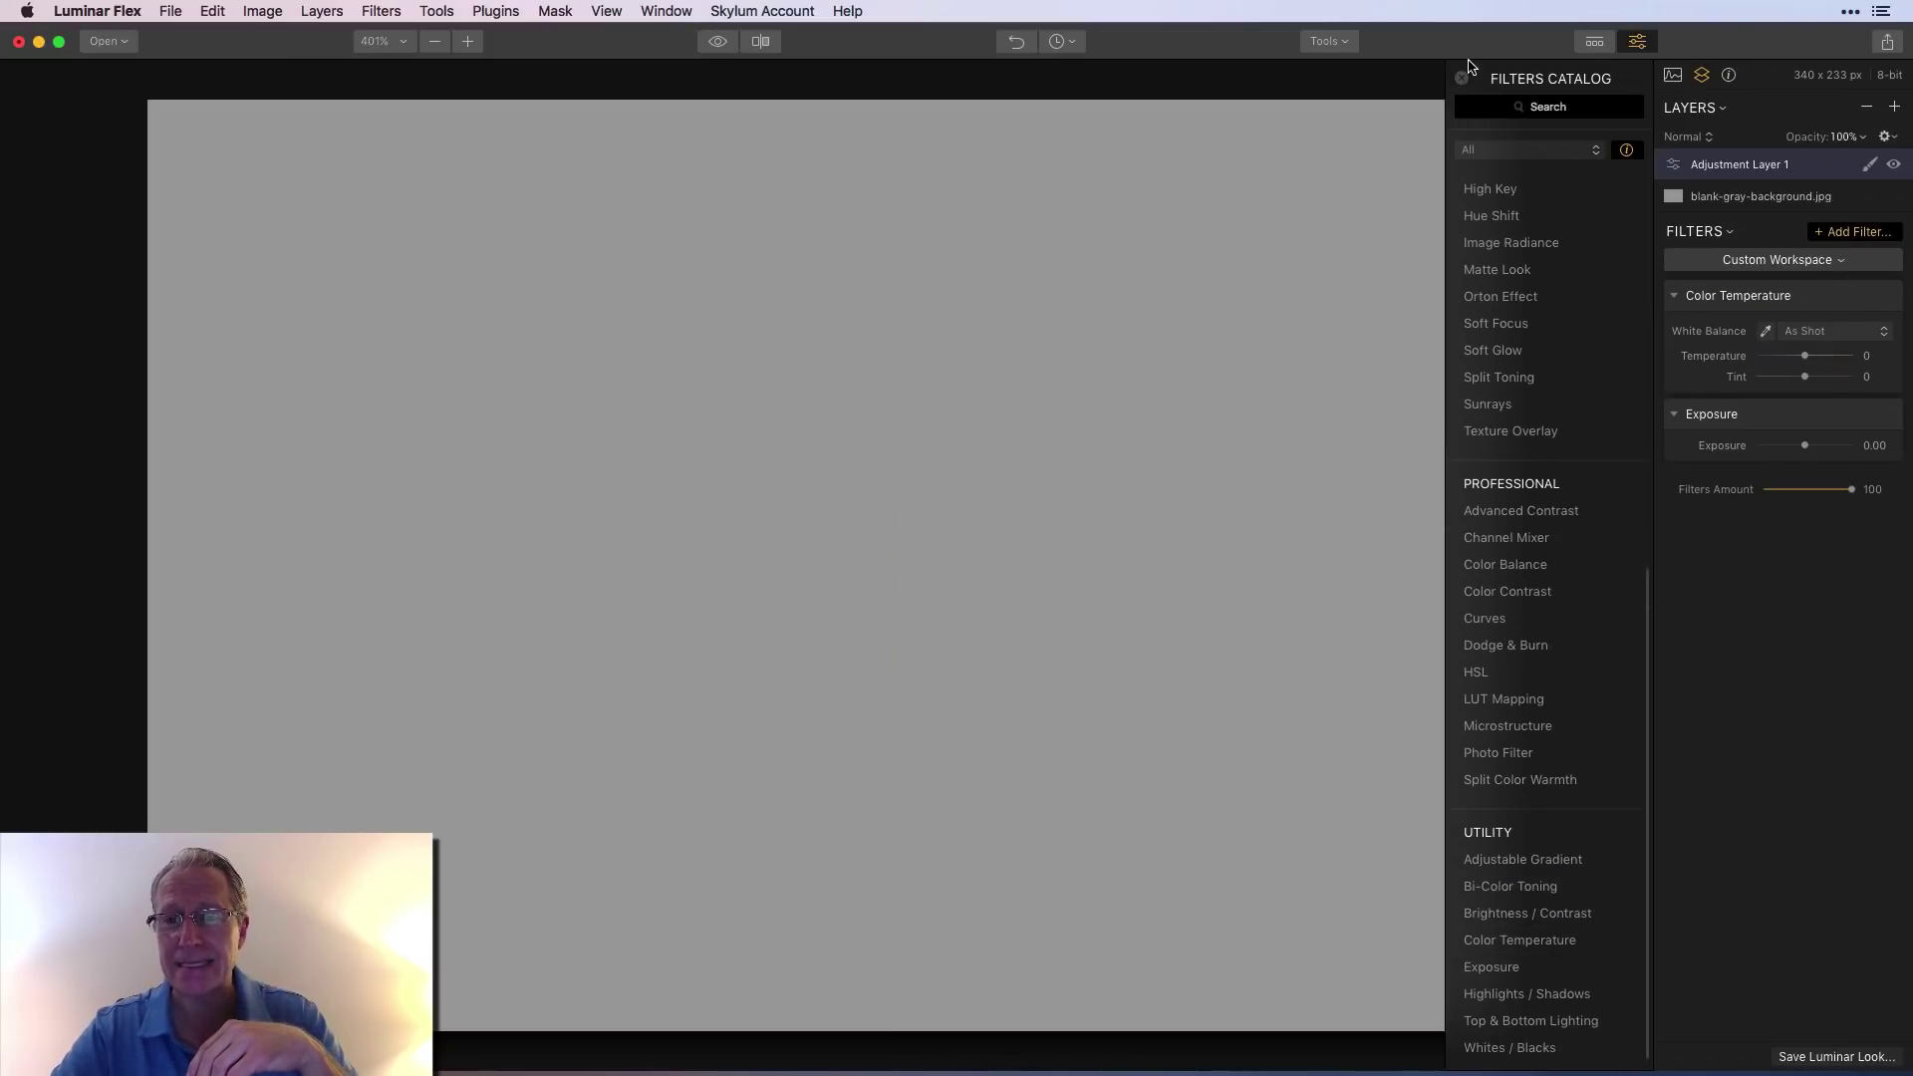
pyautogui.click(1462, 78)
pyautogui.moveTo(1780, 419); pyautogui.dragTo(1823, 329)
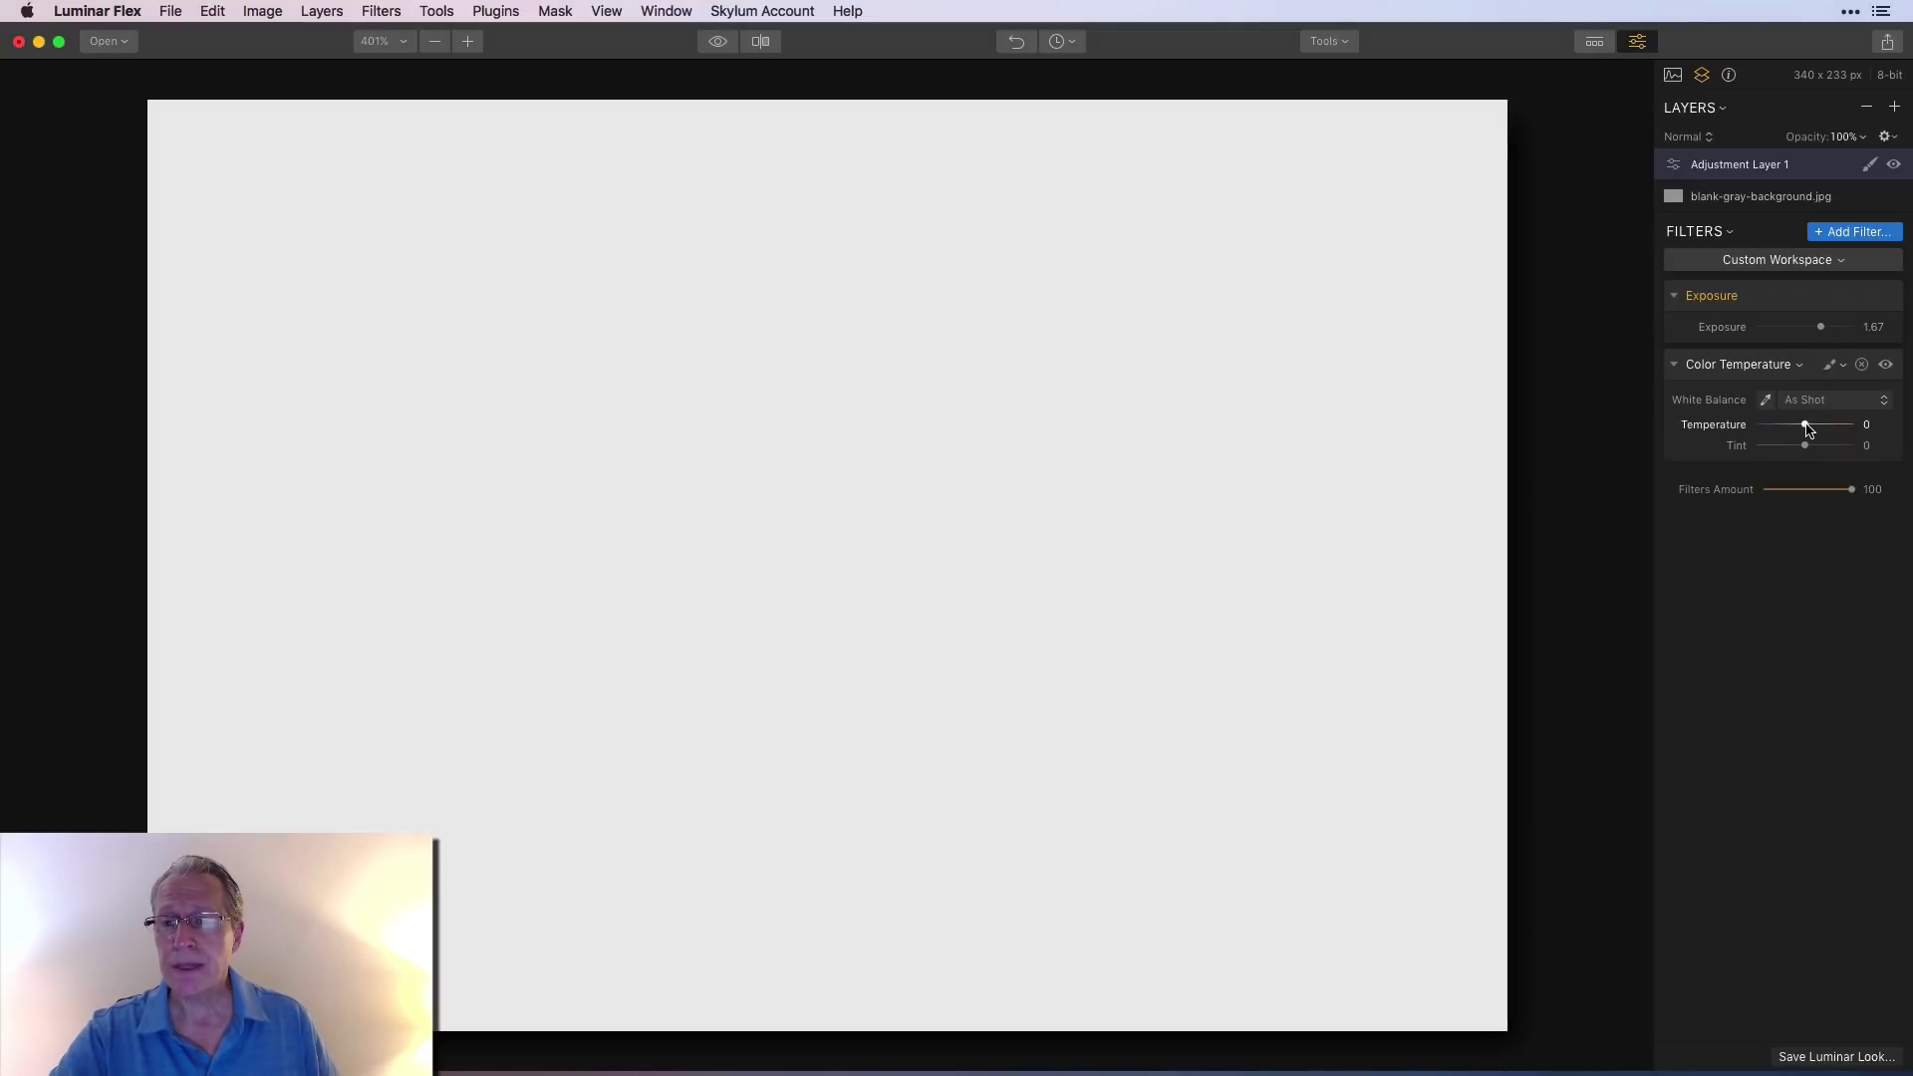
pyautogui.moveTo(1804, 425); pyautogui.dragTo(1819, 424)
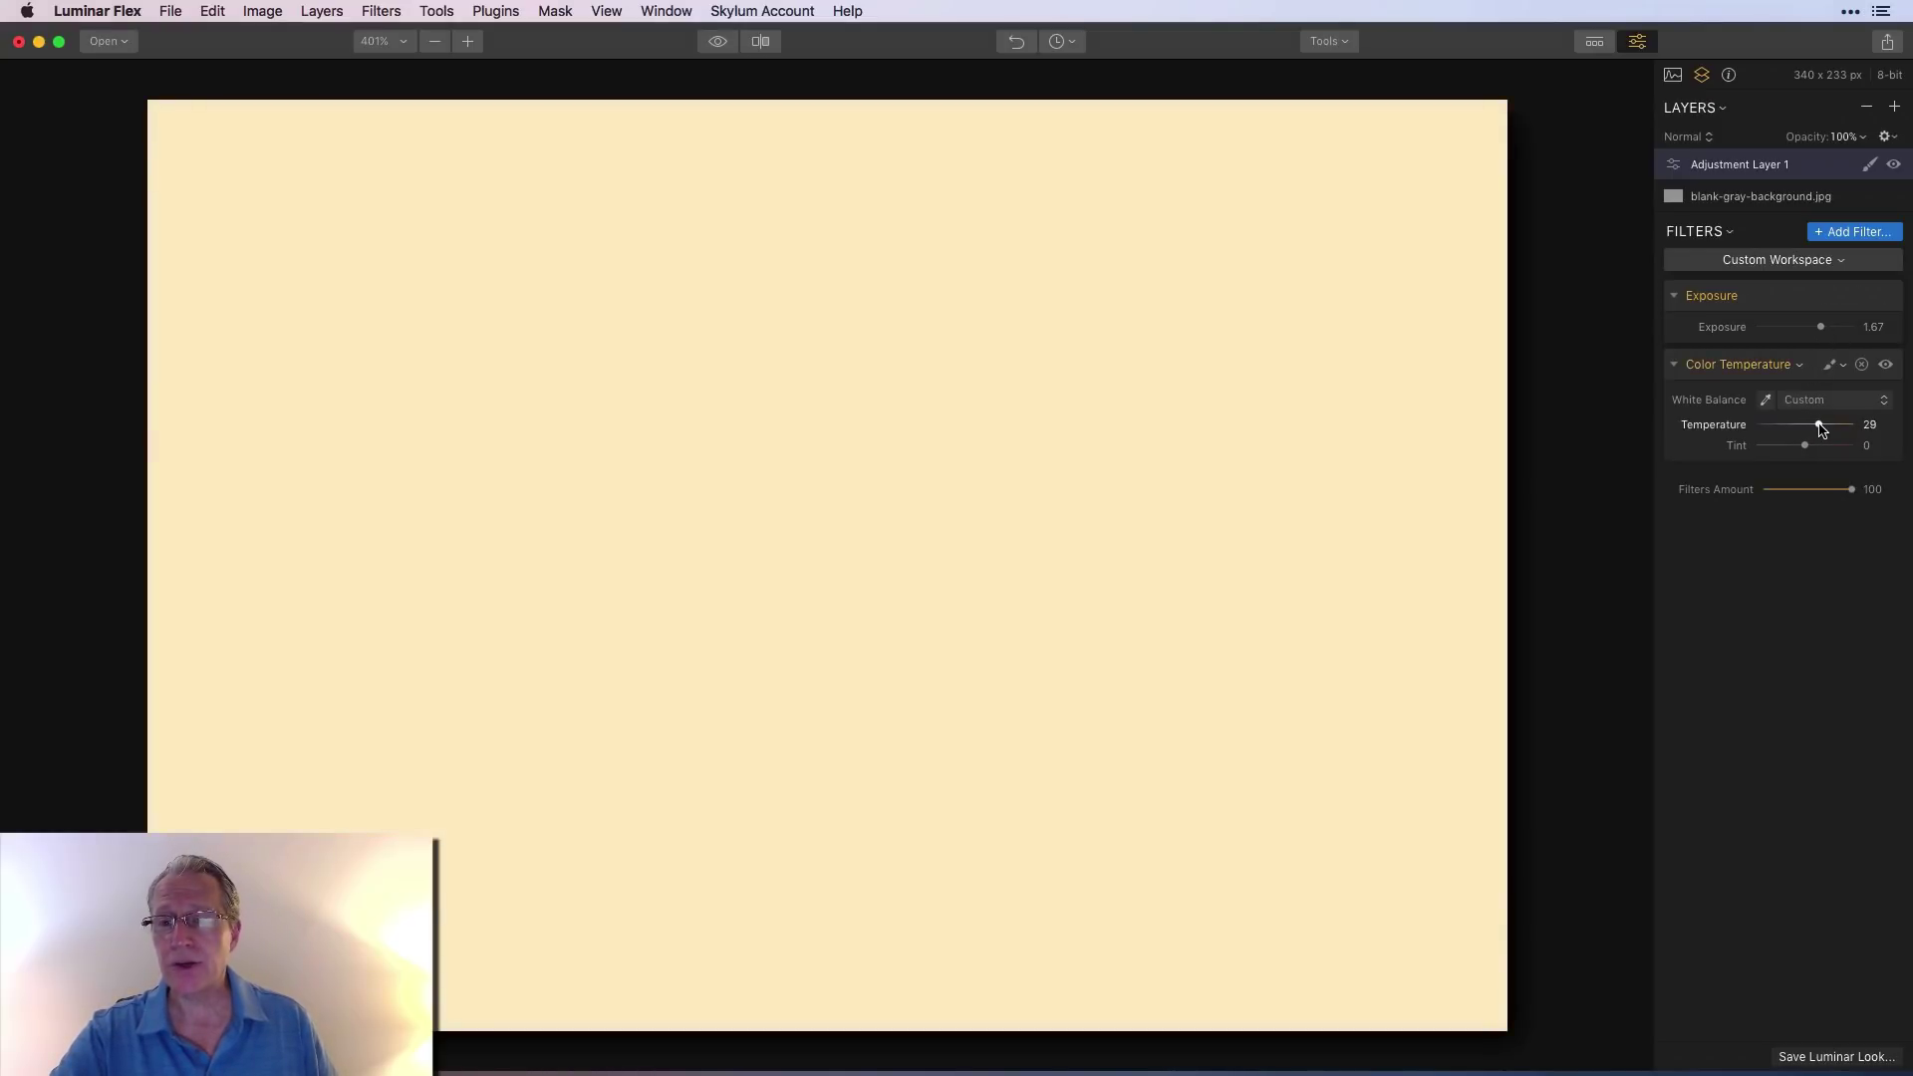
# Step: Add an inverted layer radial mask, flattened into a wide ellipse just below centre
pyautogui.click(1871, 166)
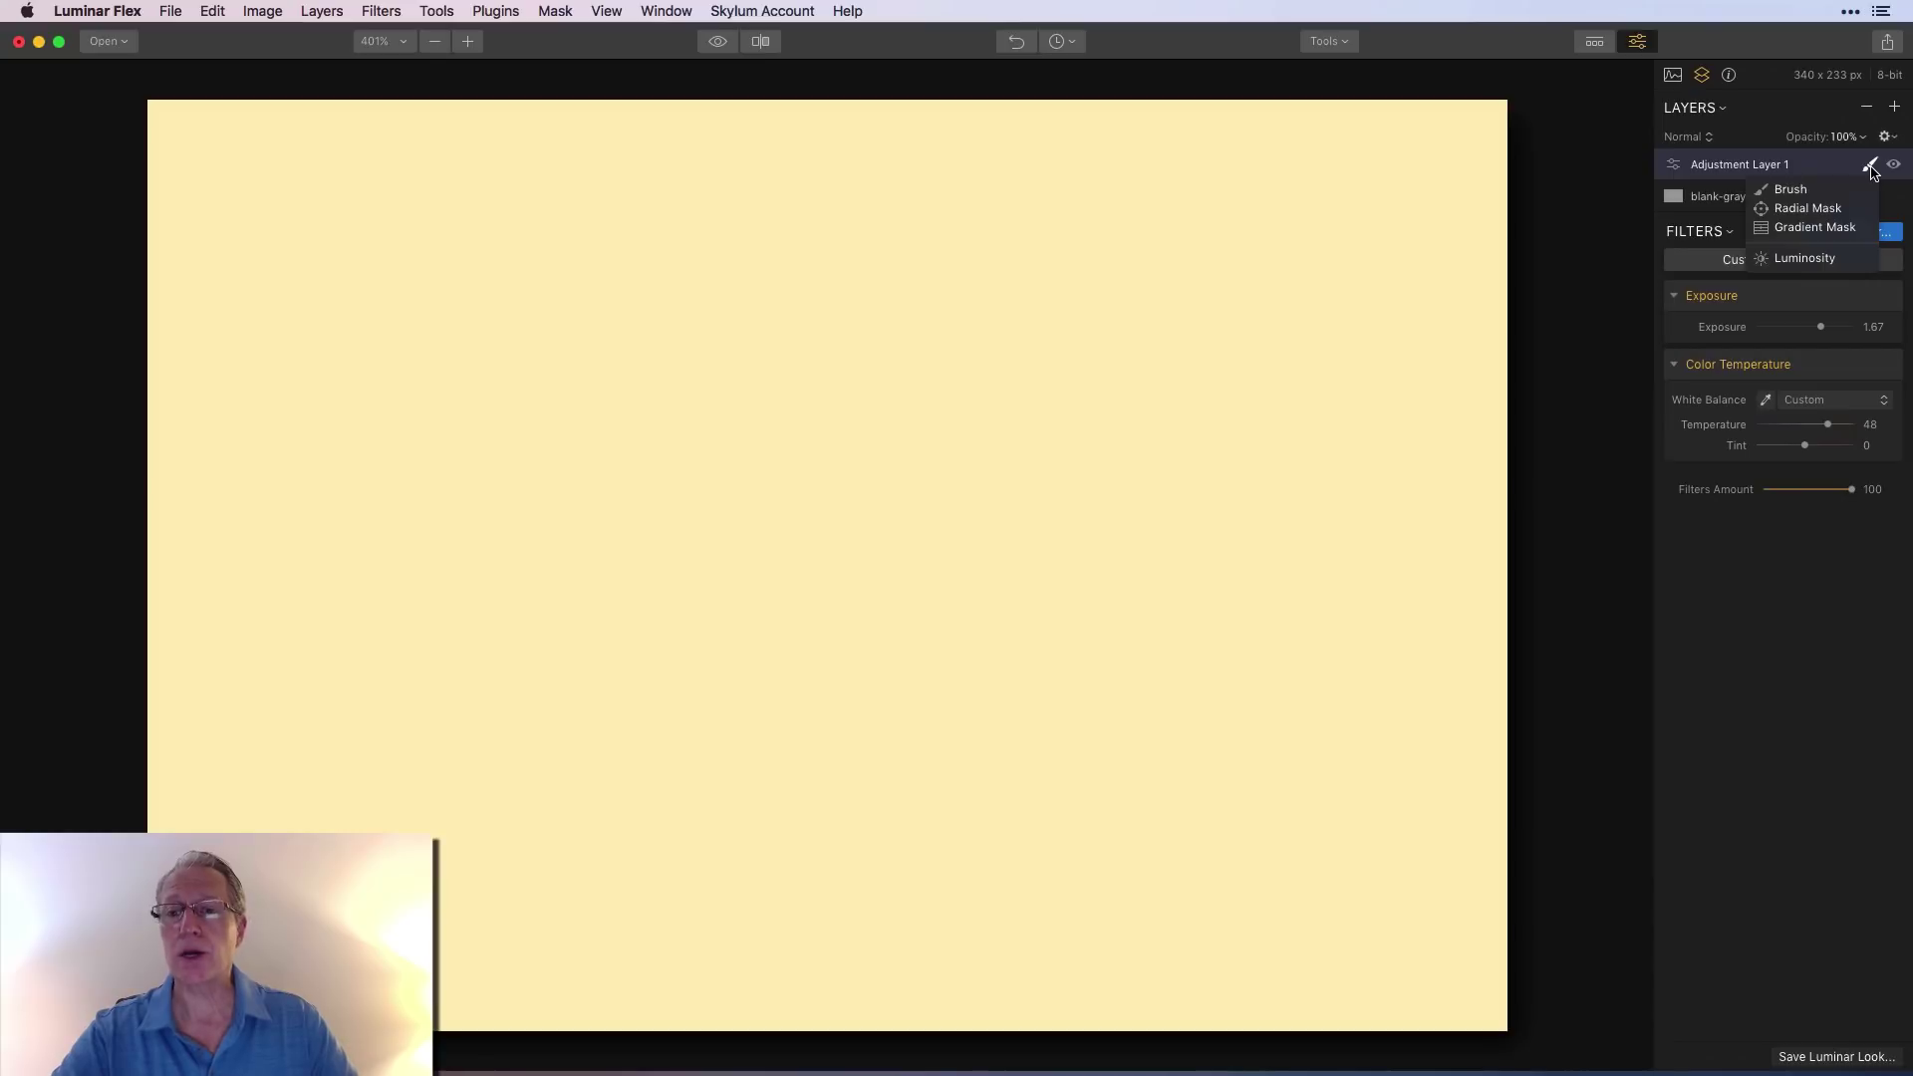
pyautogui.click(1836, 210)
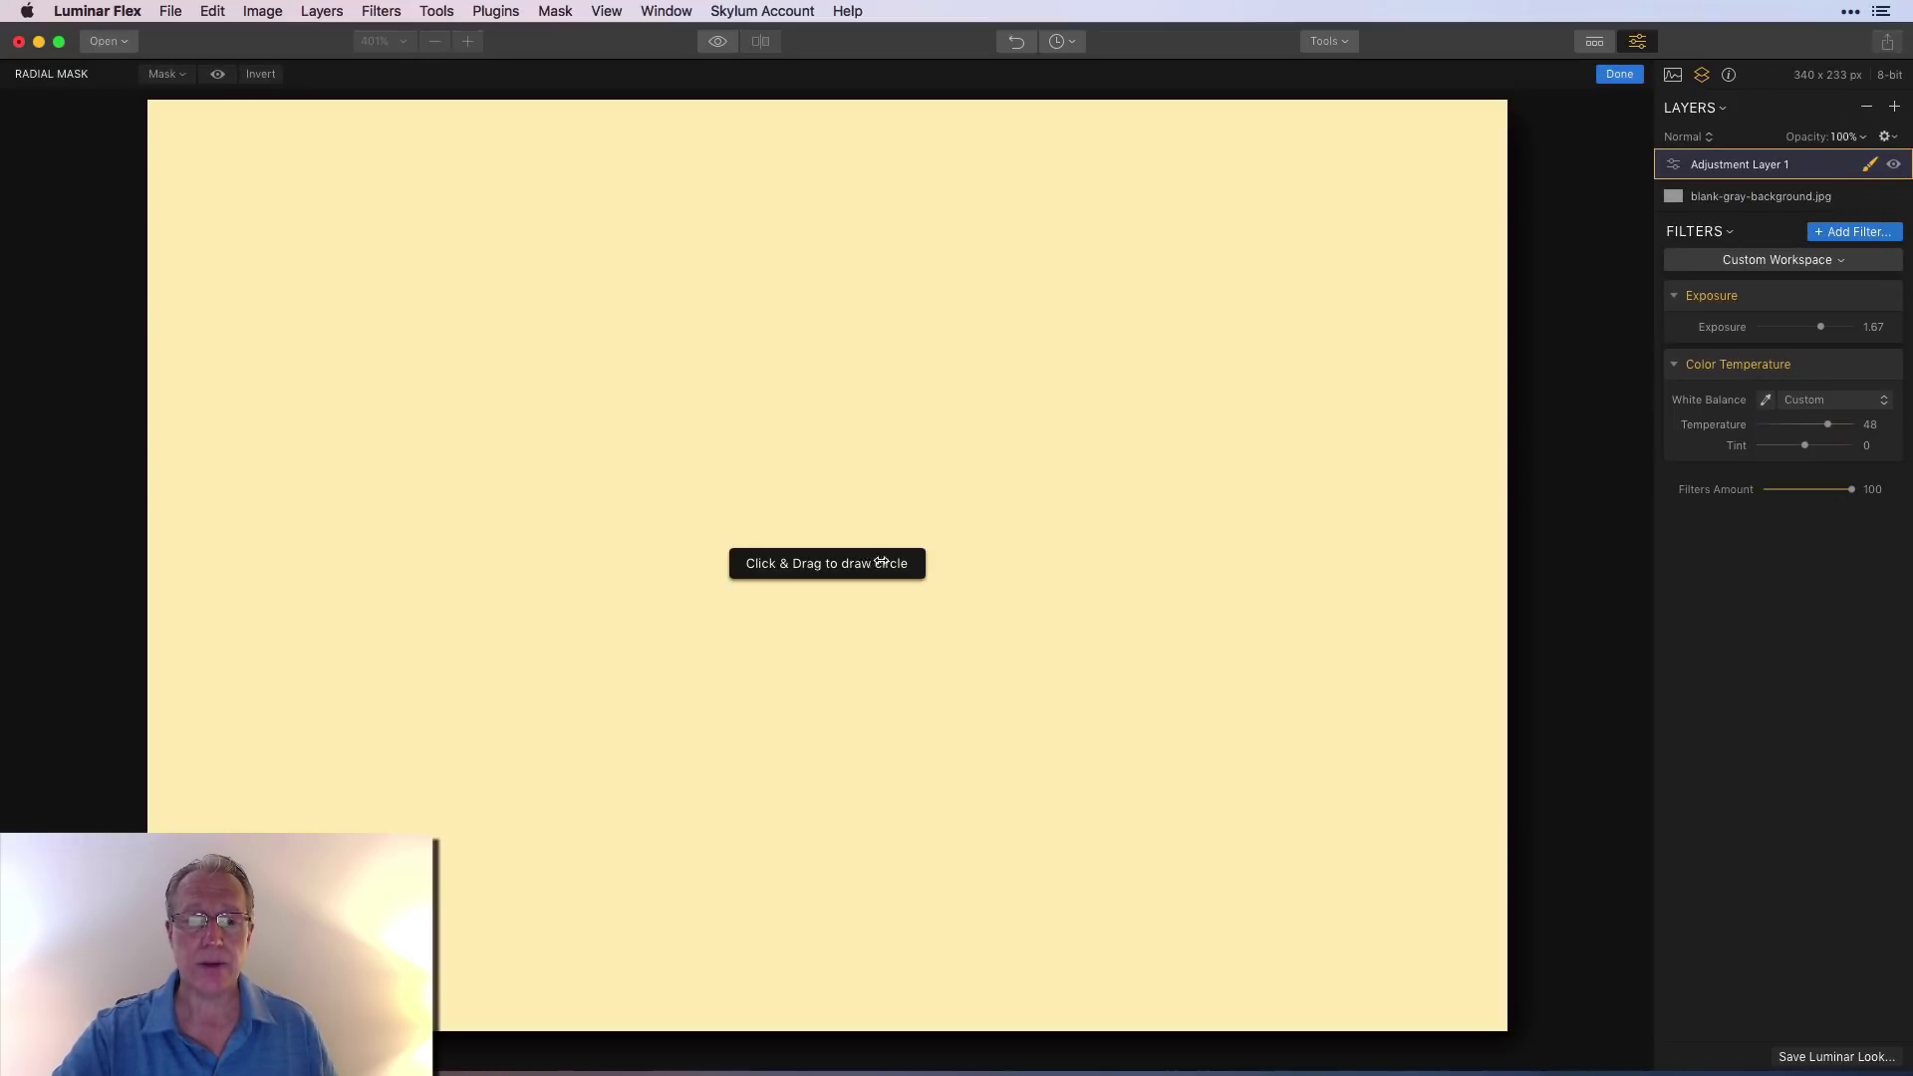
pyautogui.moveTo(881, 561); pyautogui.dragTo(966, 560)
pyautogui.click(261, 73)
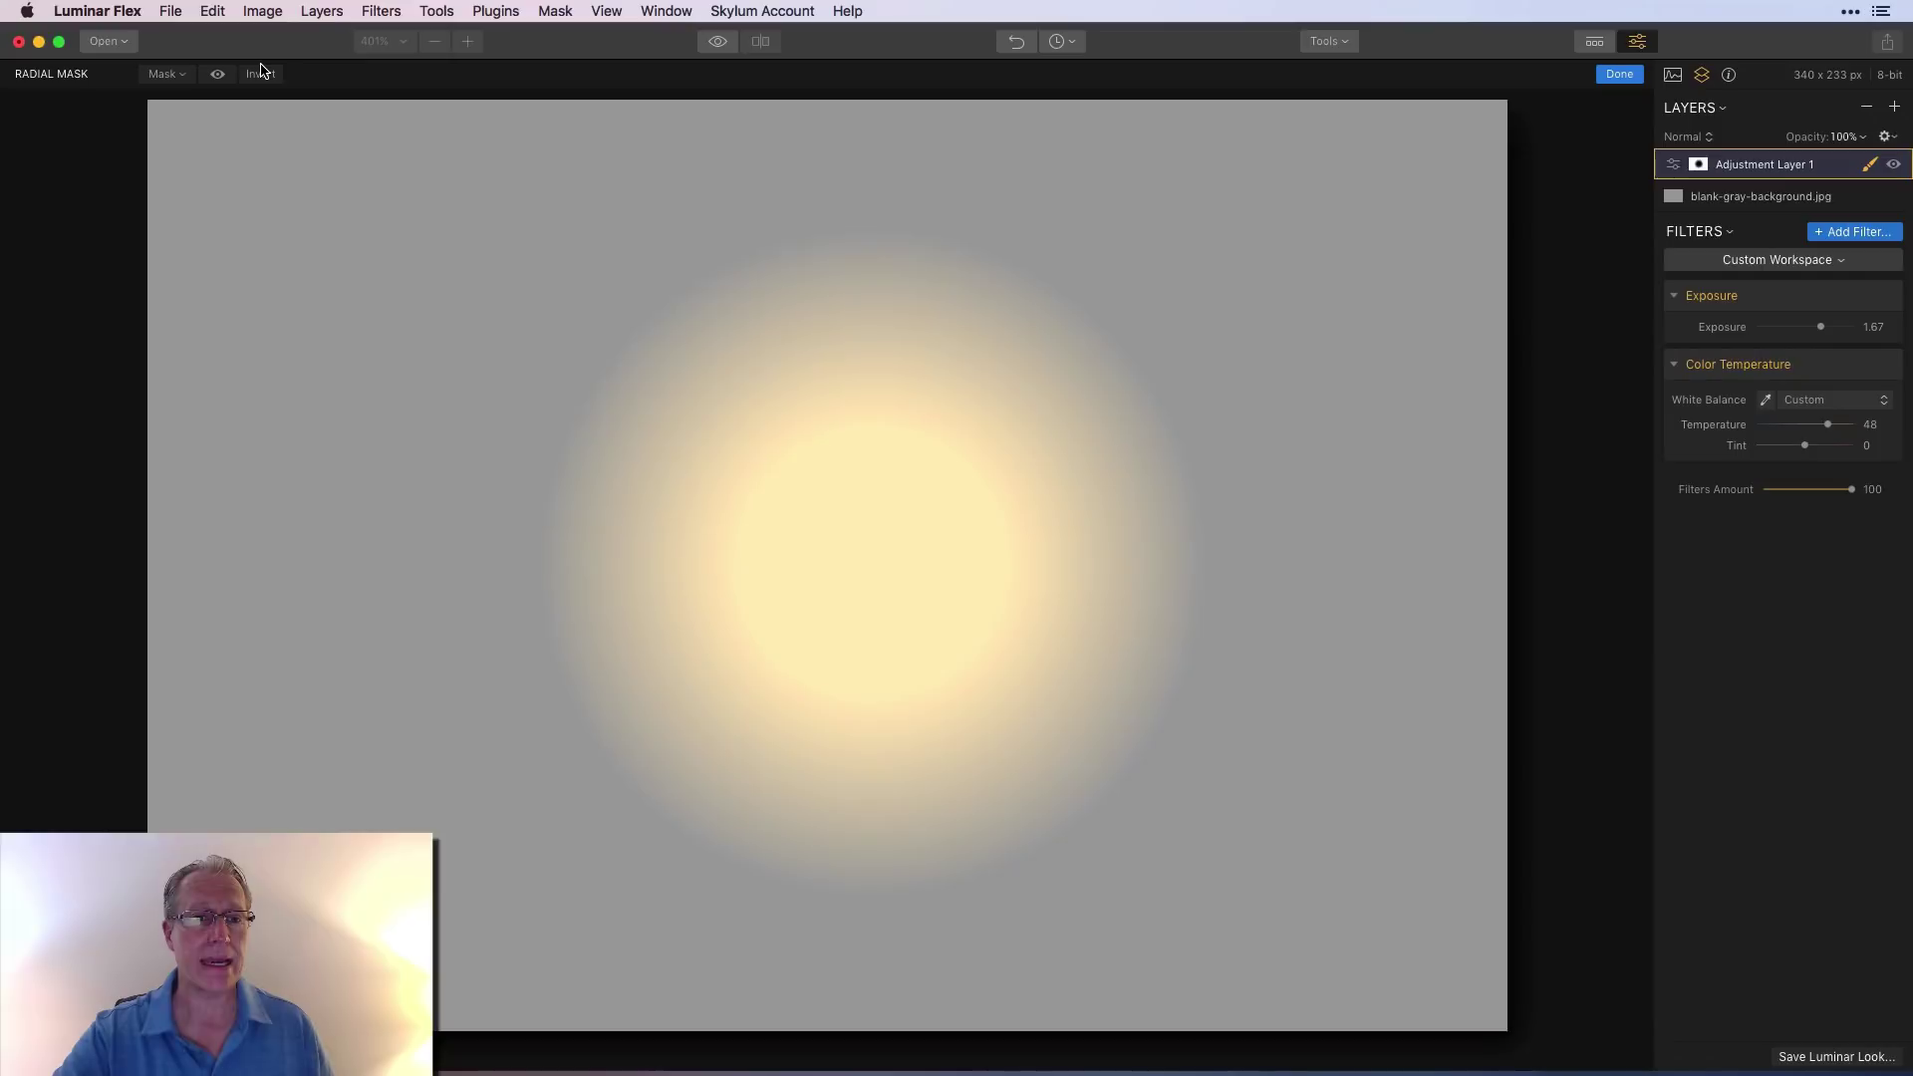
pyautogui.moveTo(867, 227); pyautogui.dragTo(874, 414)
pyautogui.moveTo(873, 561); pyautogui.dragTo(944, 614)
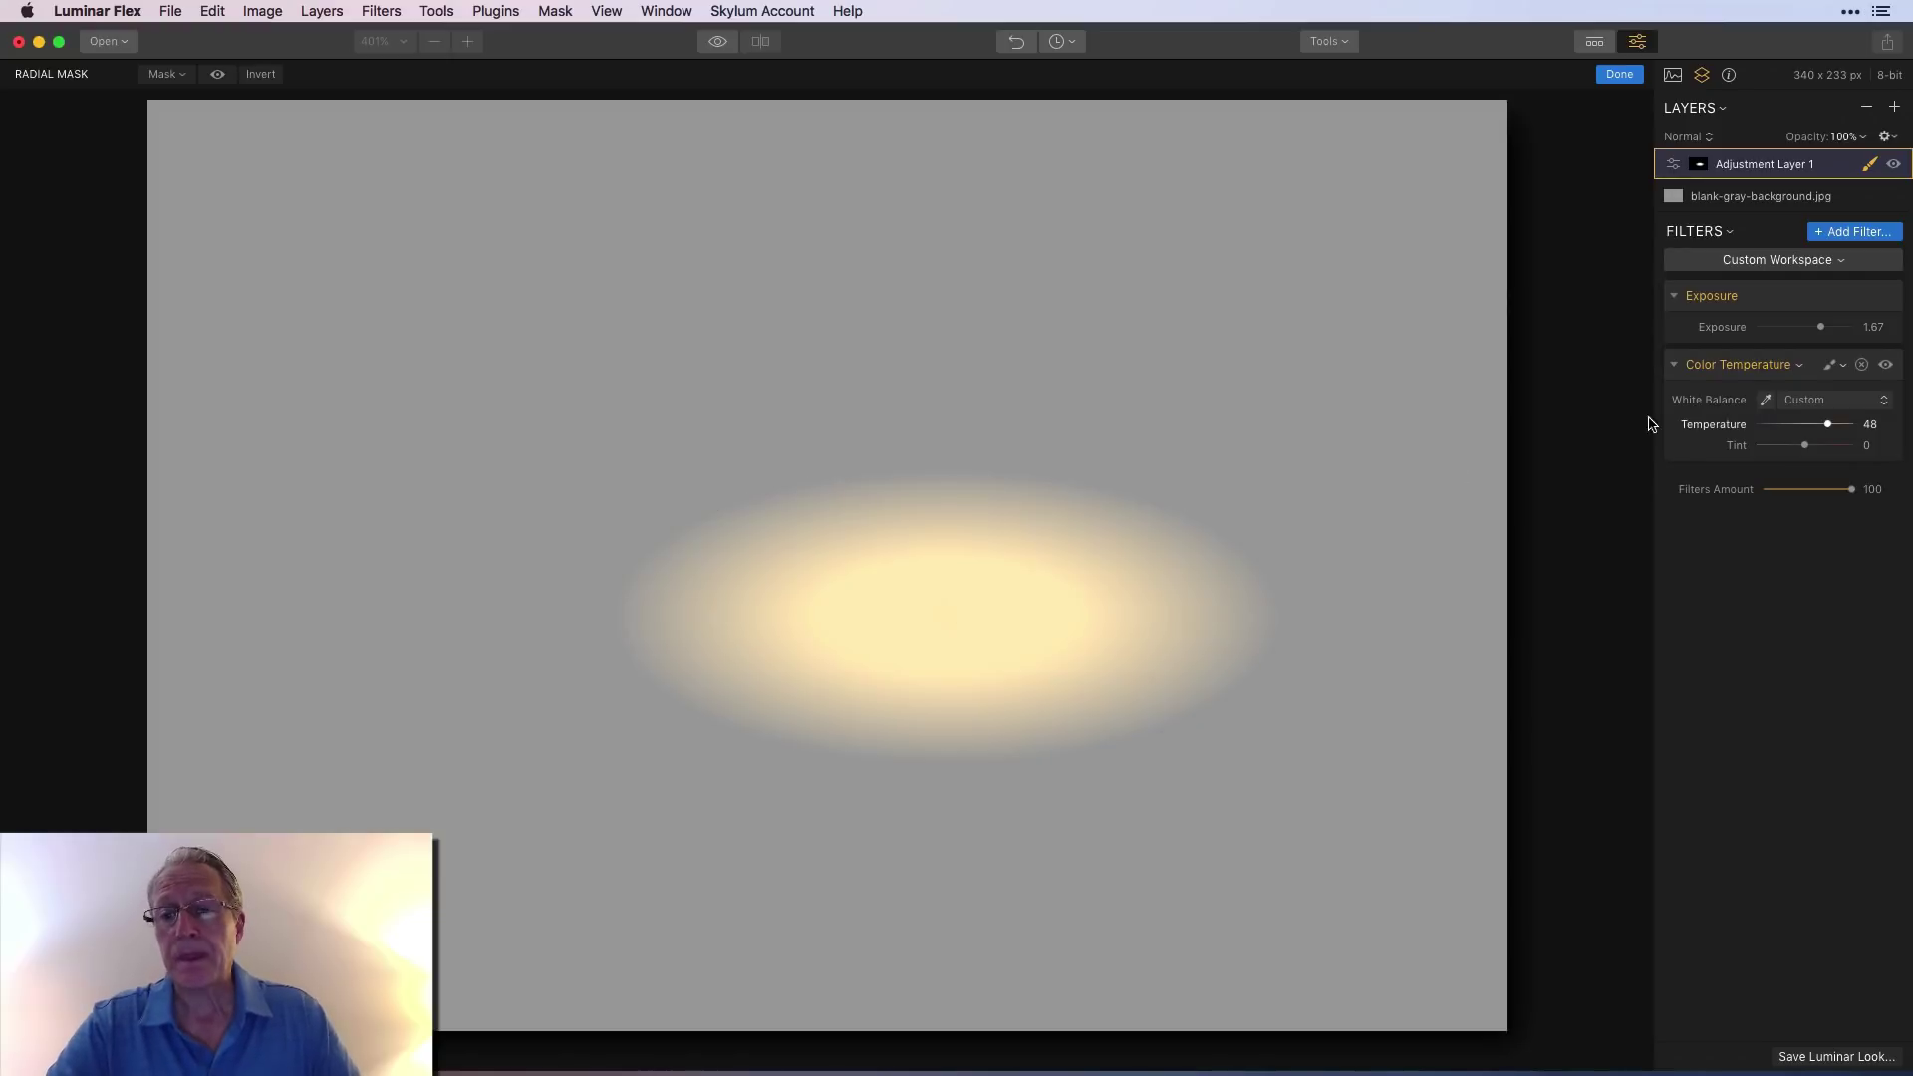
pyautogui.click(1619, 74)
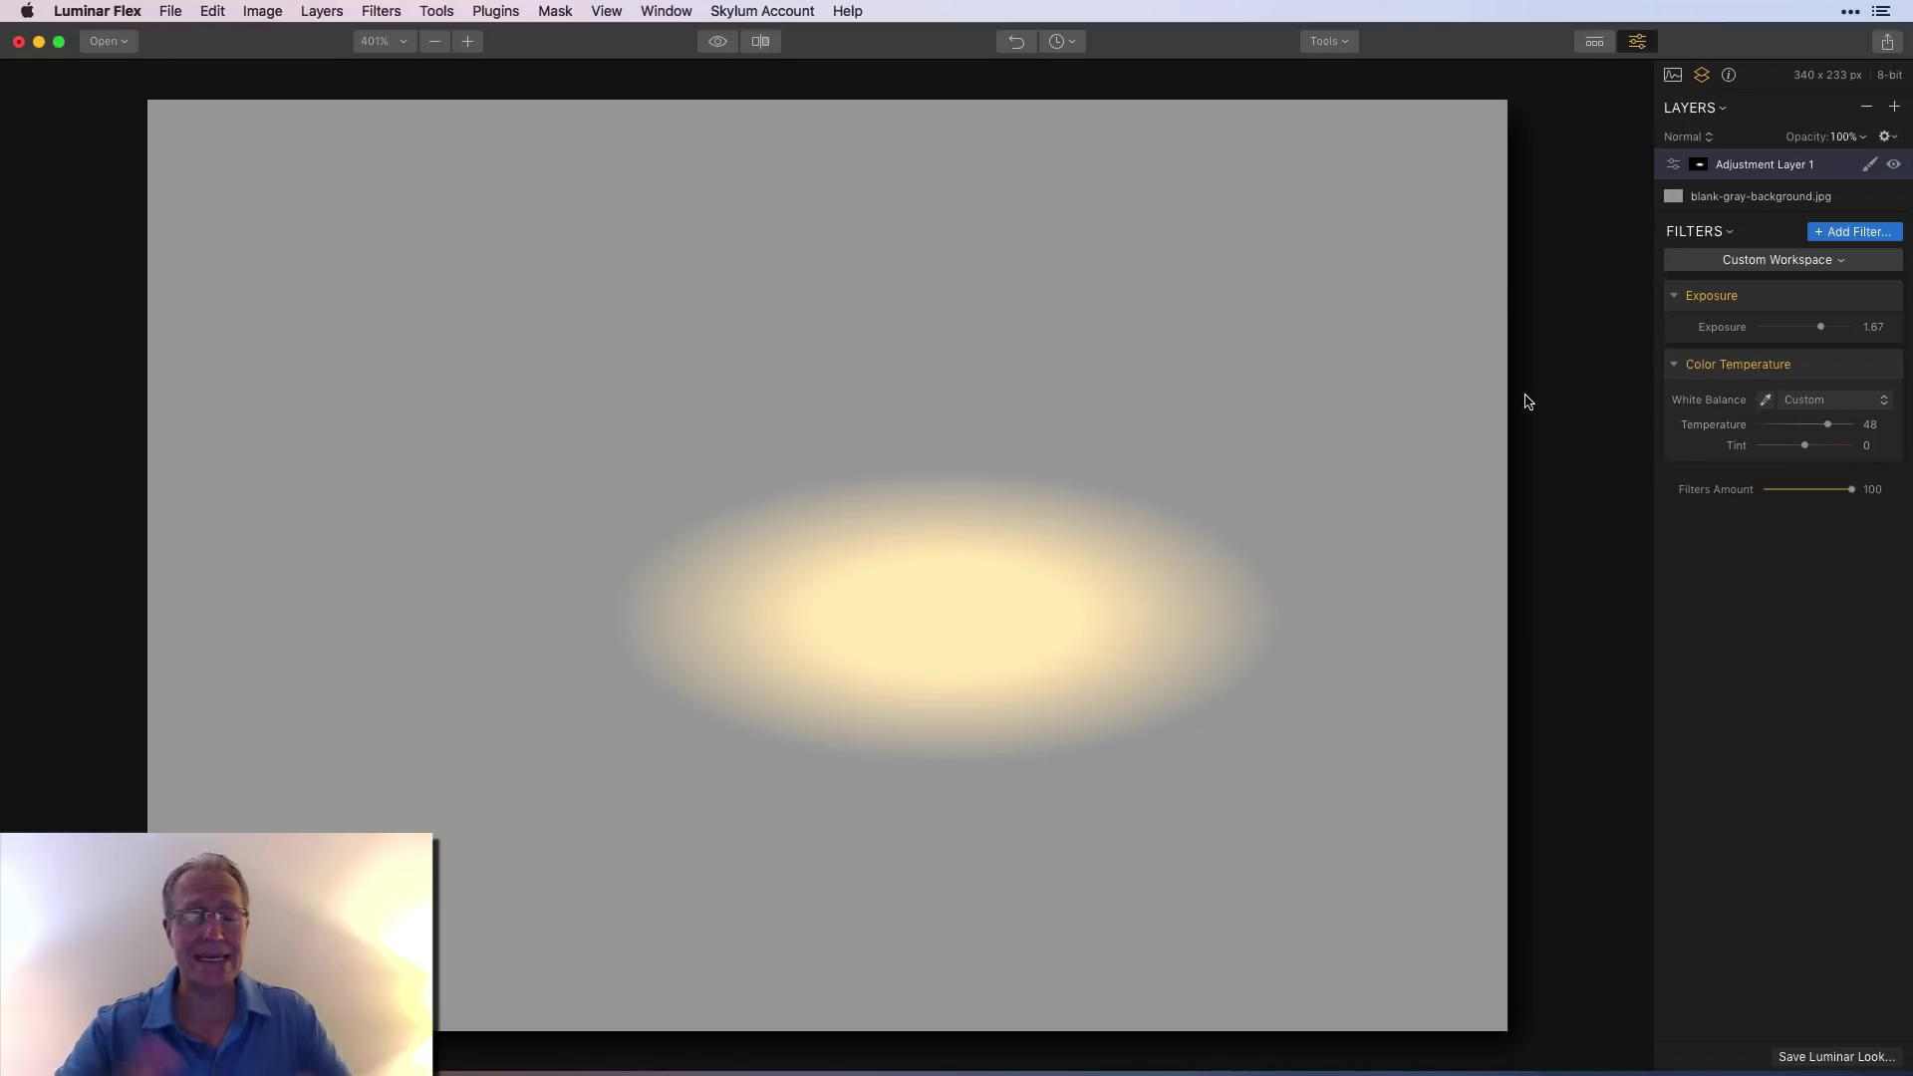
# Step: Discard the gray image and compare the flower photo with Accent AI toggled off and on
pyautogui.click(15, 40)
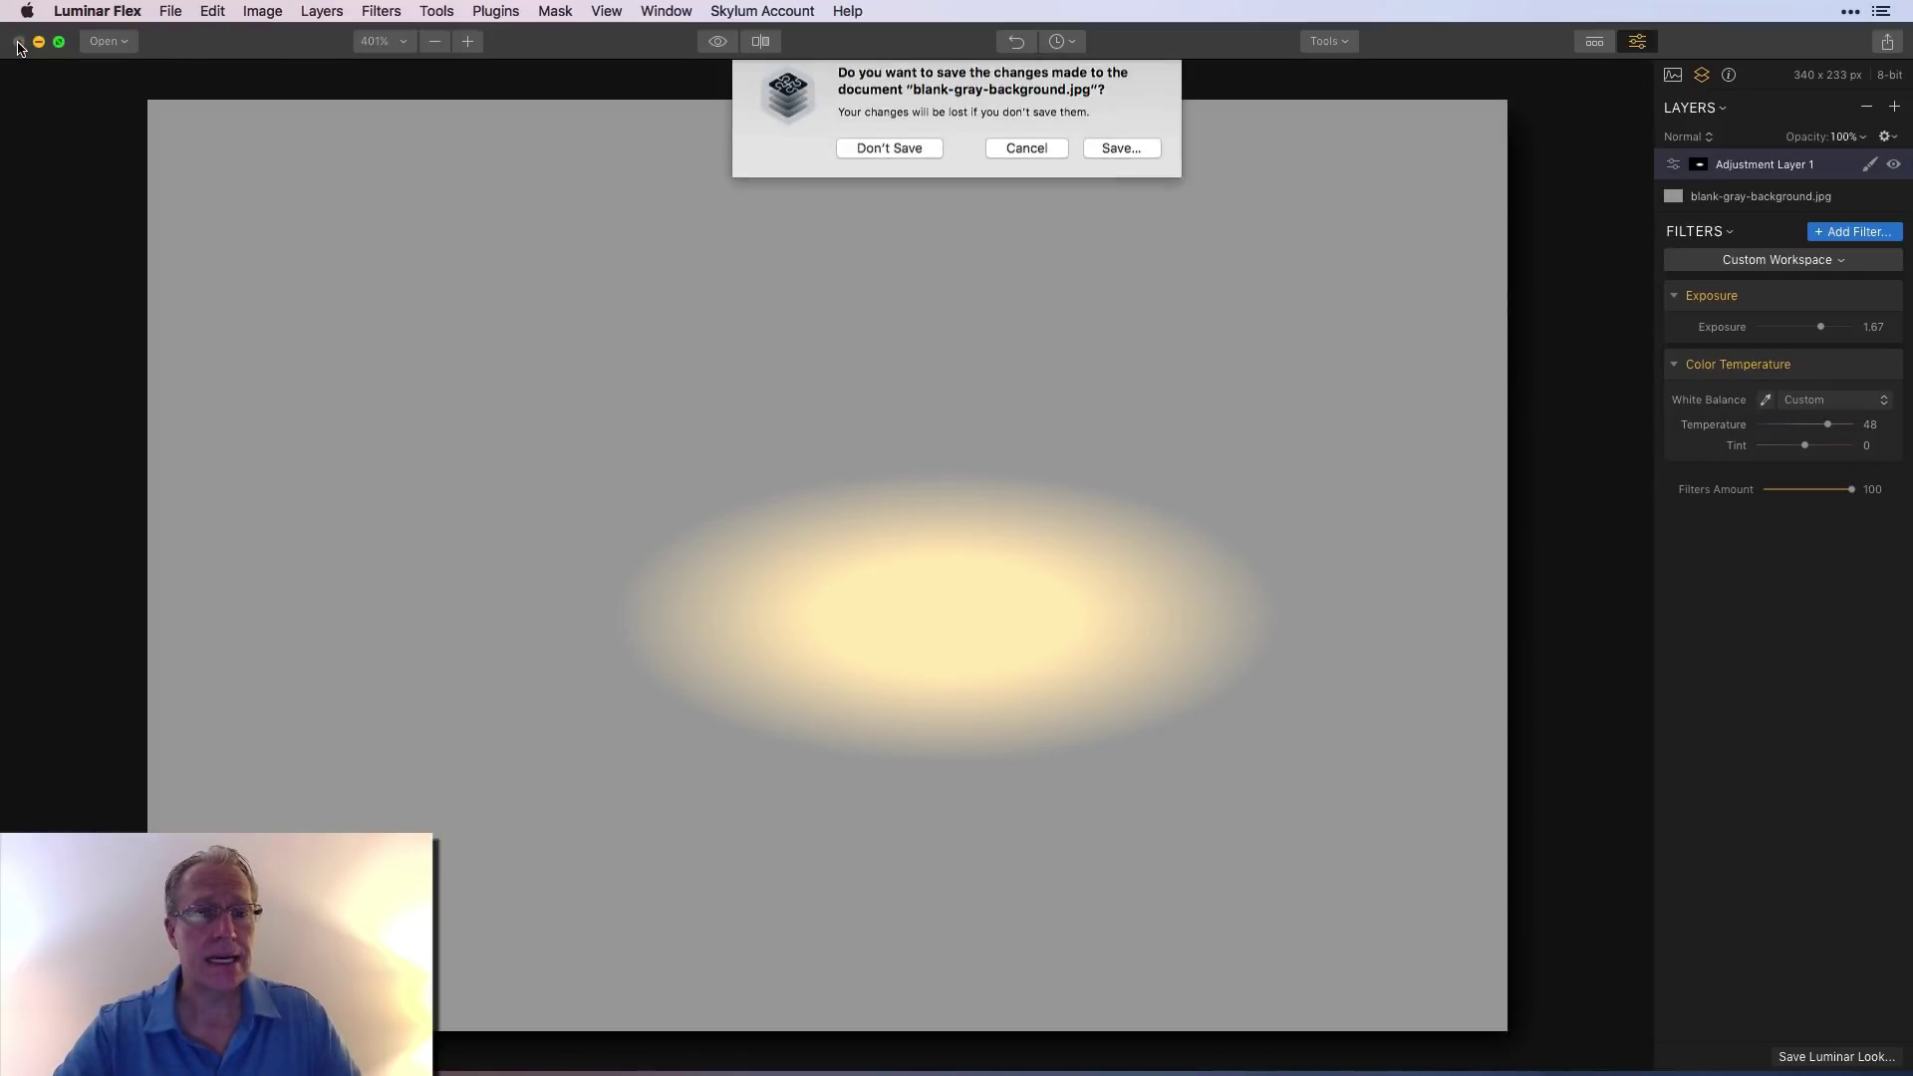
pyautogui.click(913, 158)
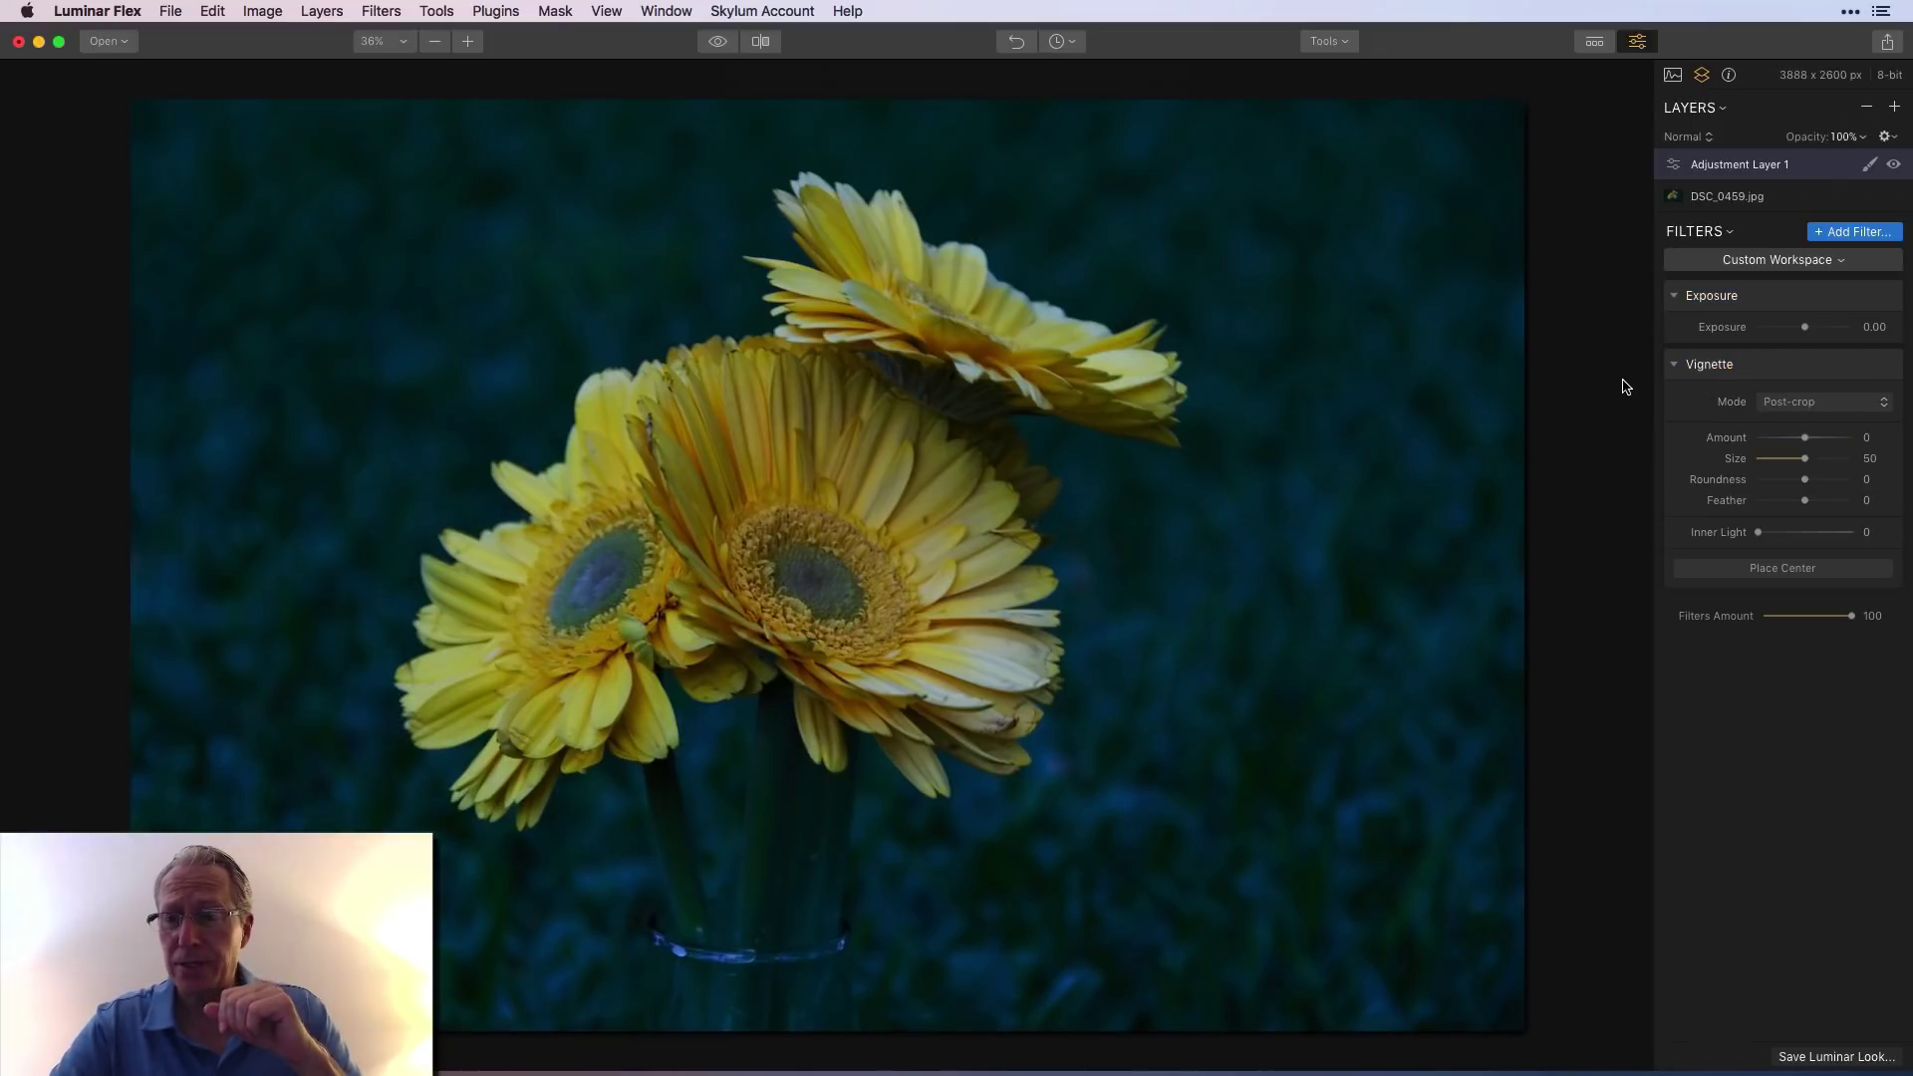
pyautogui.click(1728, 196)
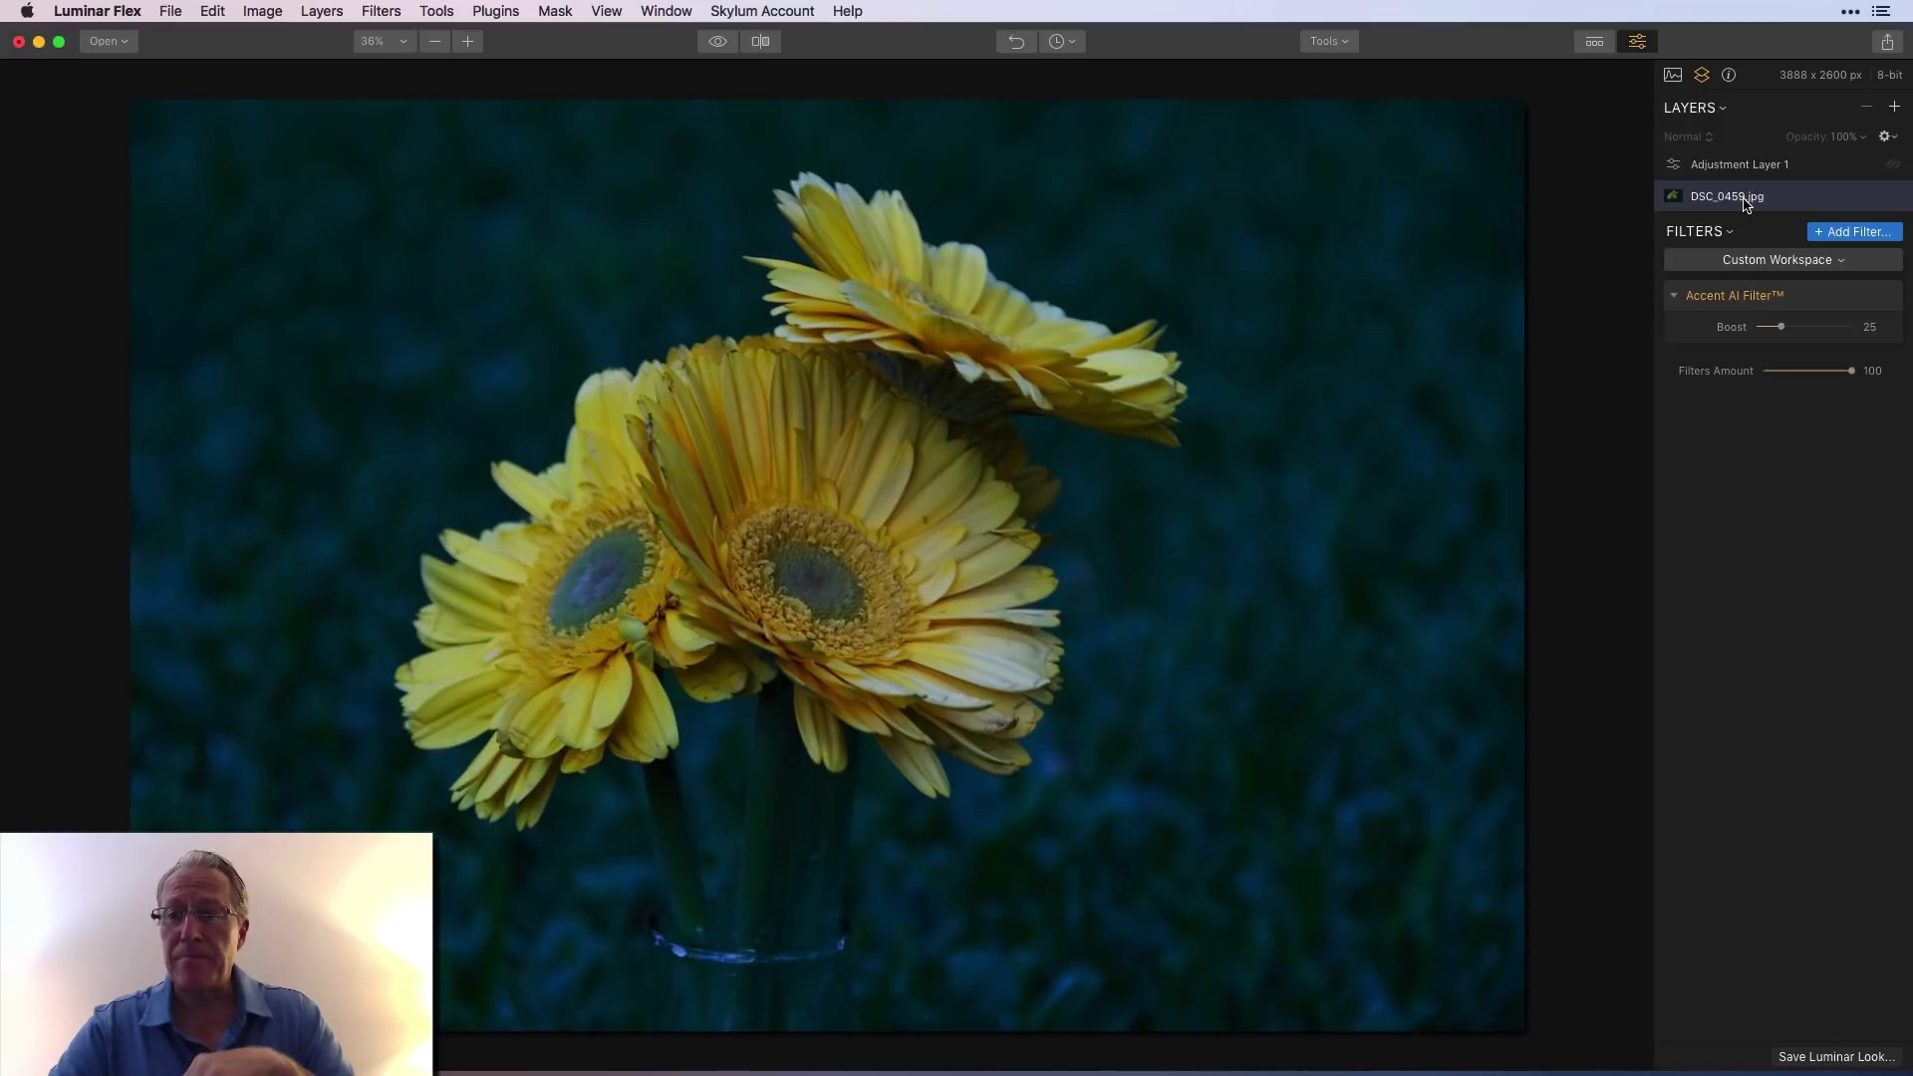
pyautogui.click(1886, 296)
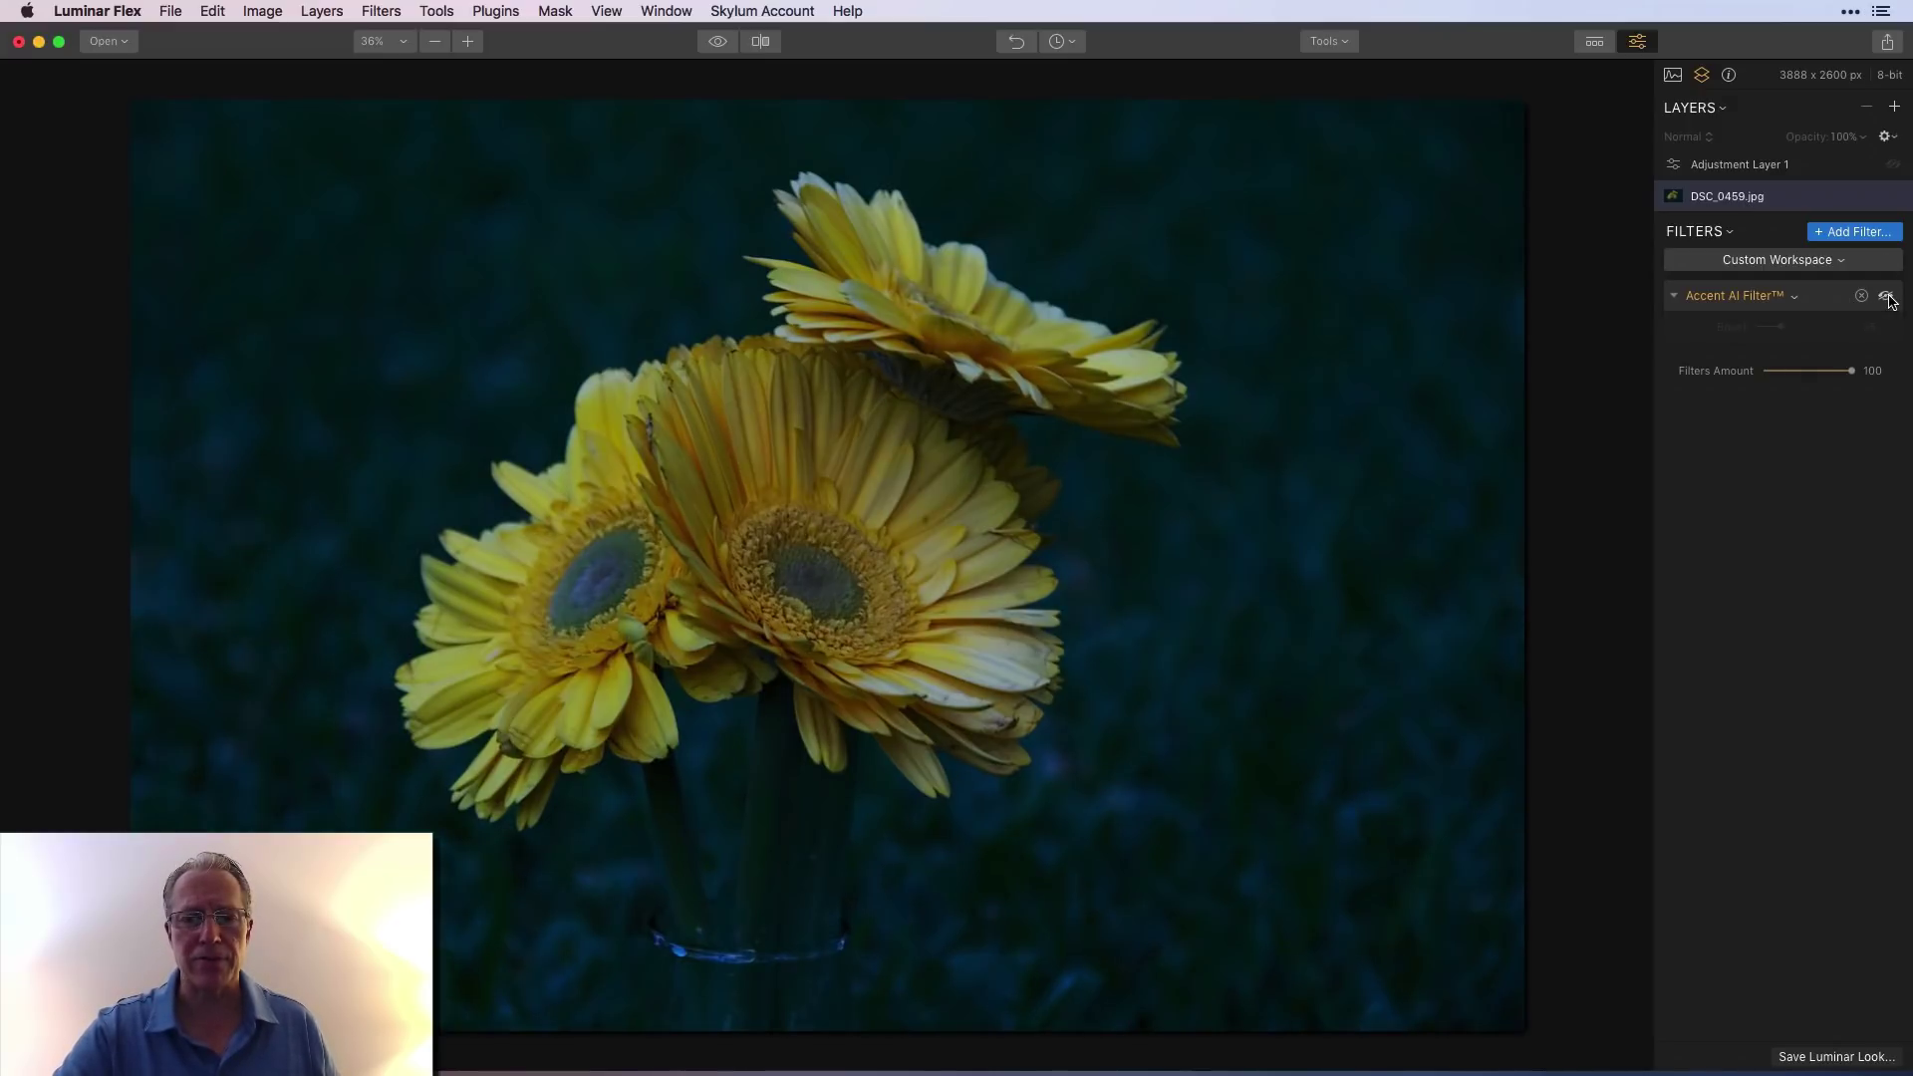
pyautogui.click(1886, 296)
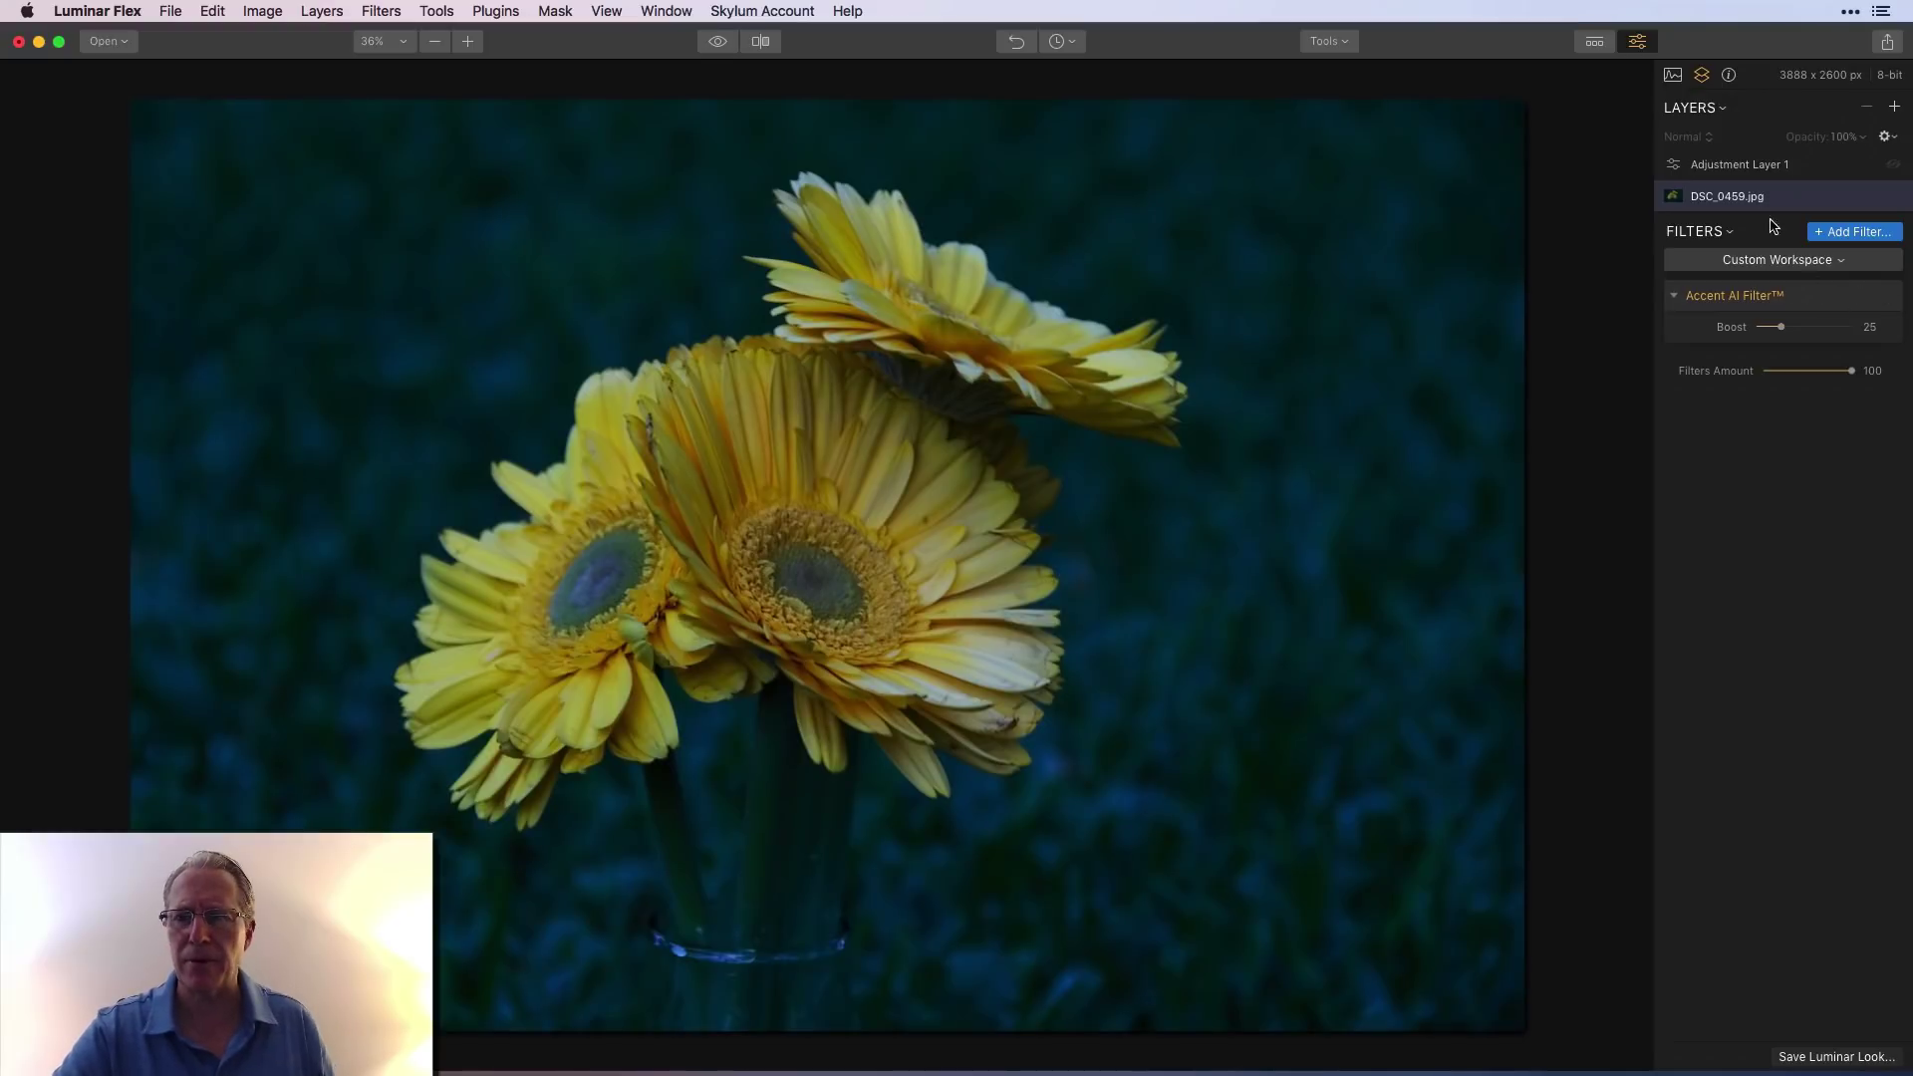
# Step: Raise the adjustment layer's Exposure to 1.46 and draw a radial mask circle over the flowers
pyautogui.click(1783, 165)
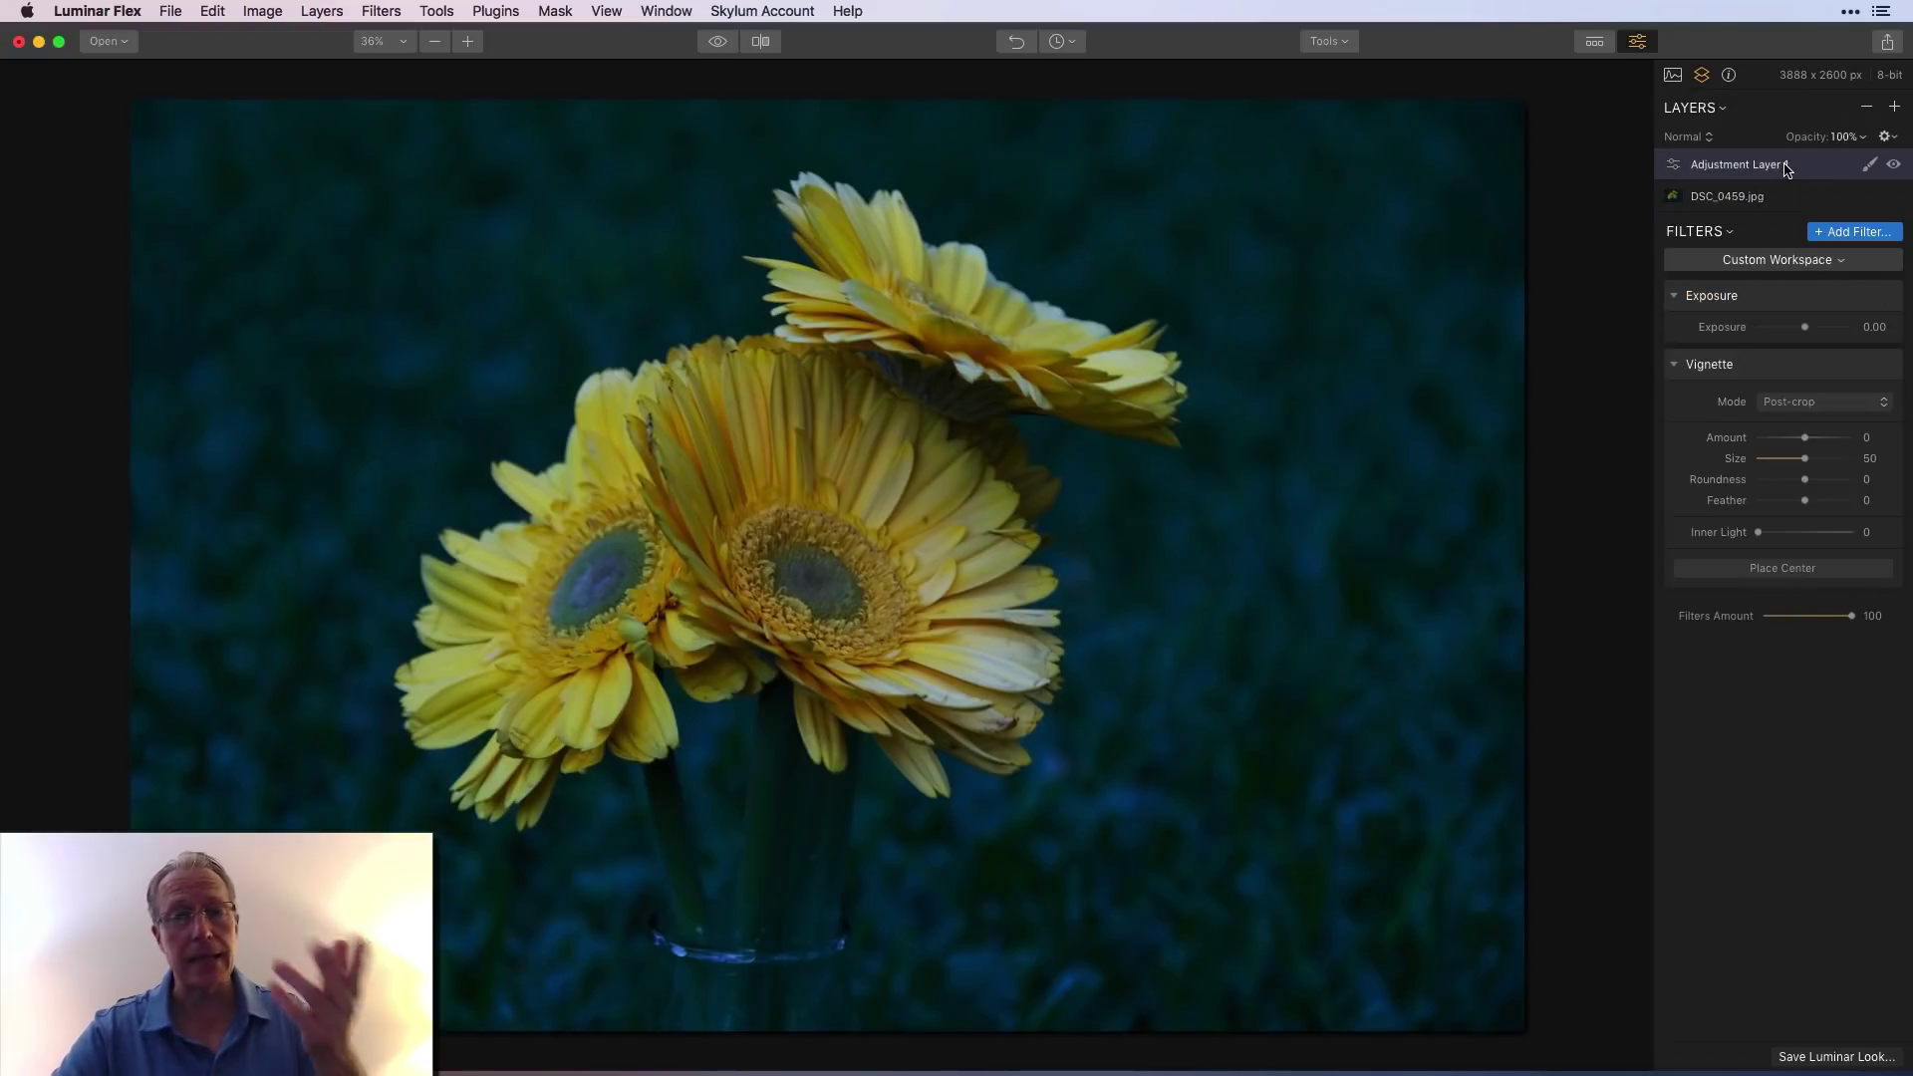
pyautogui.moveTo(1807, 329); pyautogui.dragTo(1820, 329)
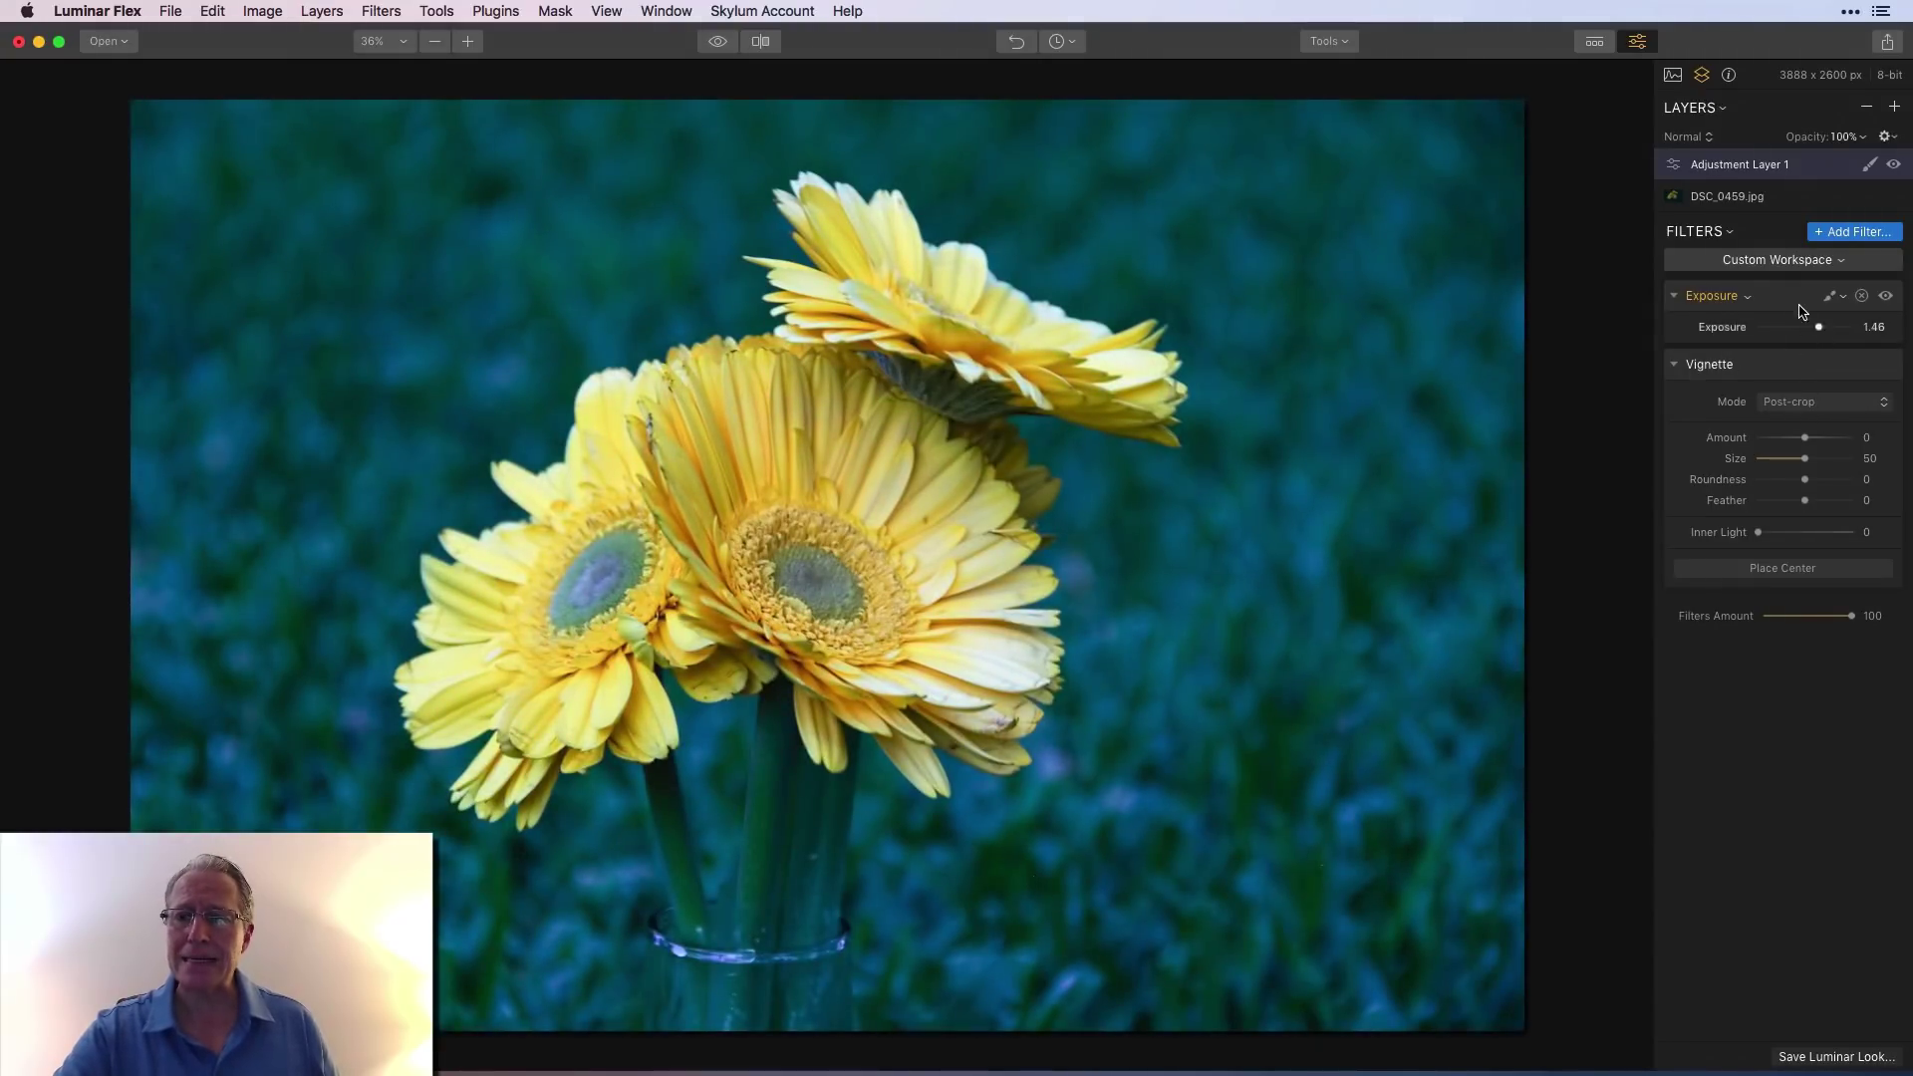
pyautogui.click(1867, 167)
pyautogui.click(1869, 171)
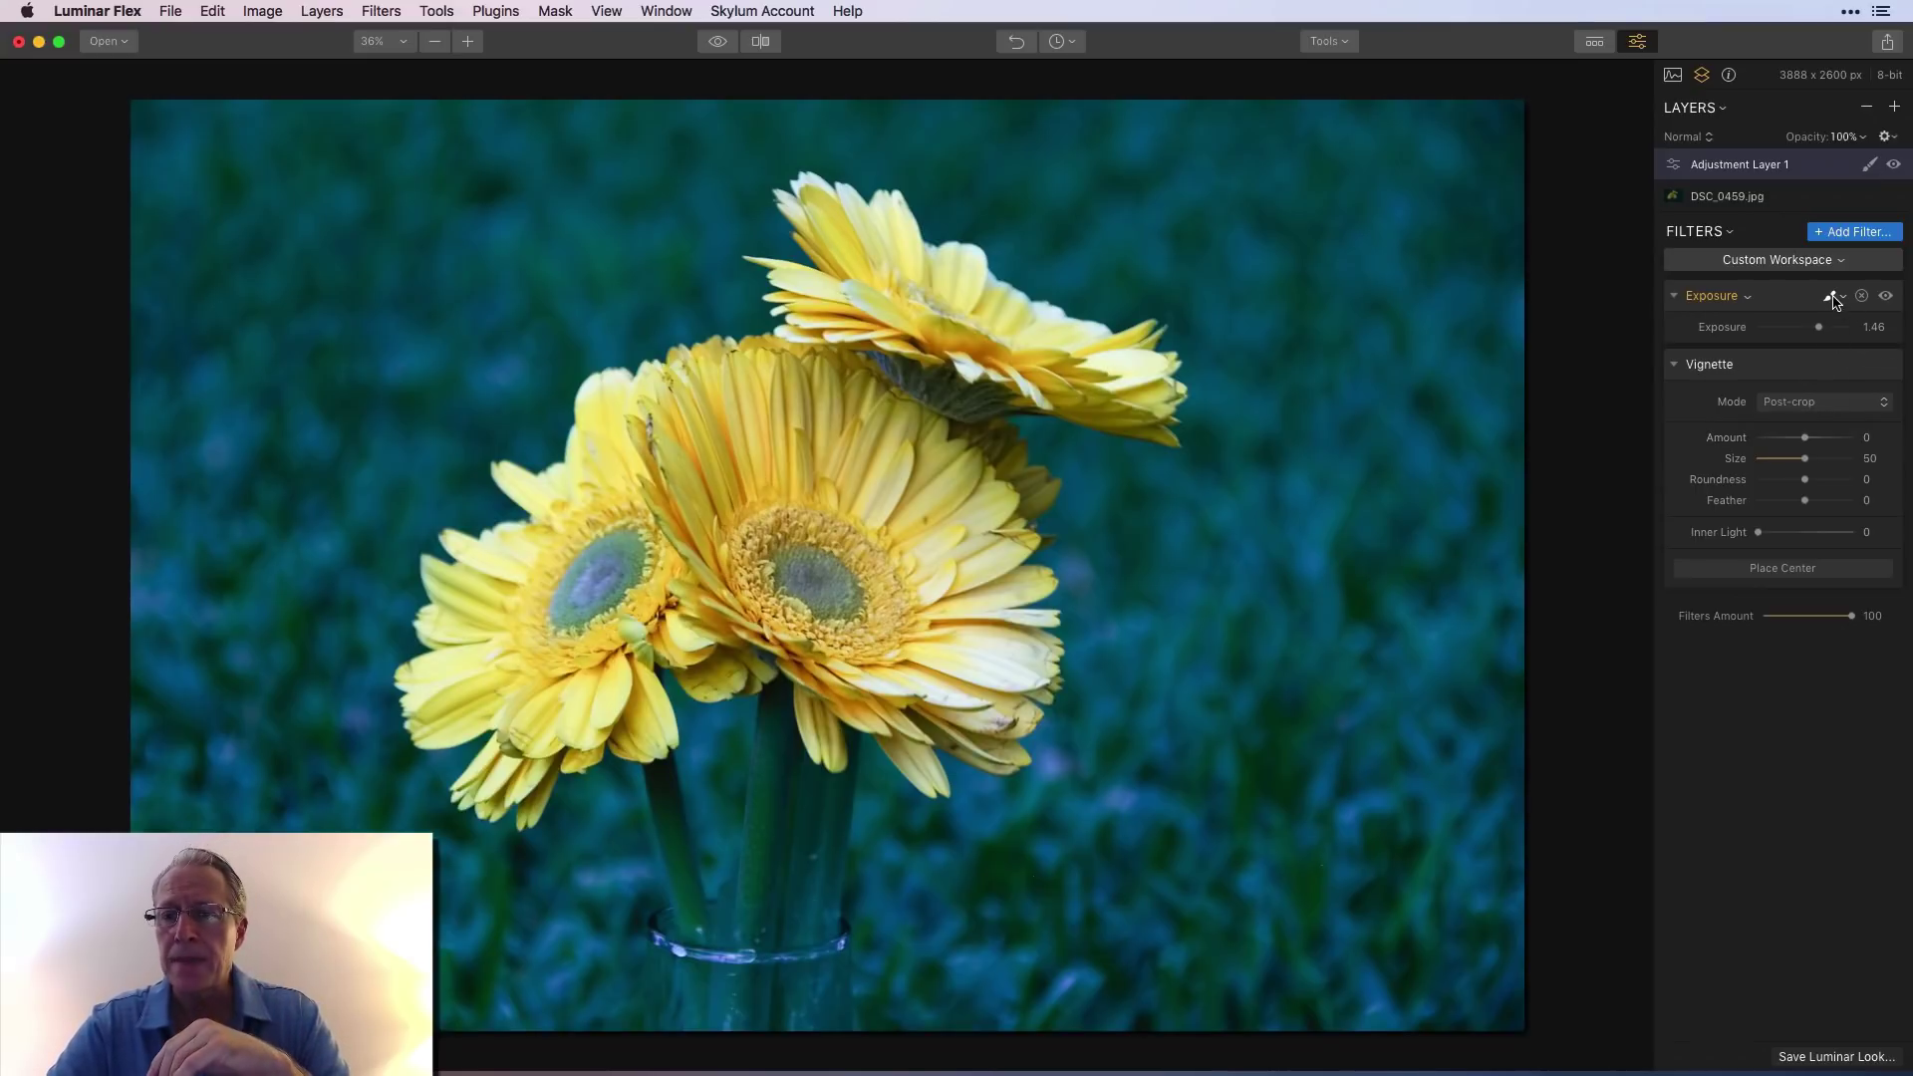
pyautogui.click(1833, 299)
pyautogui.click(1793, 339)
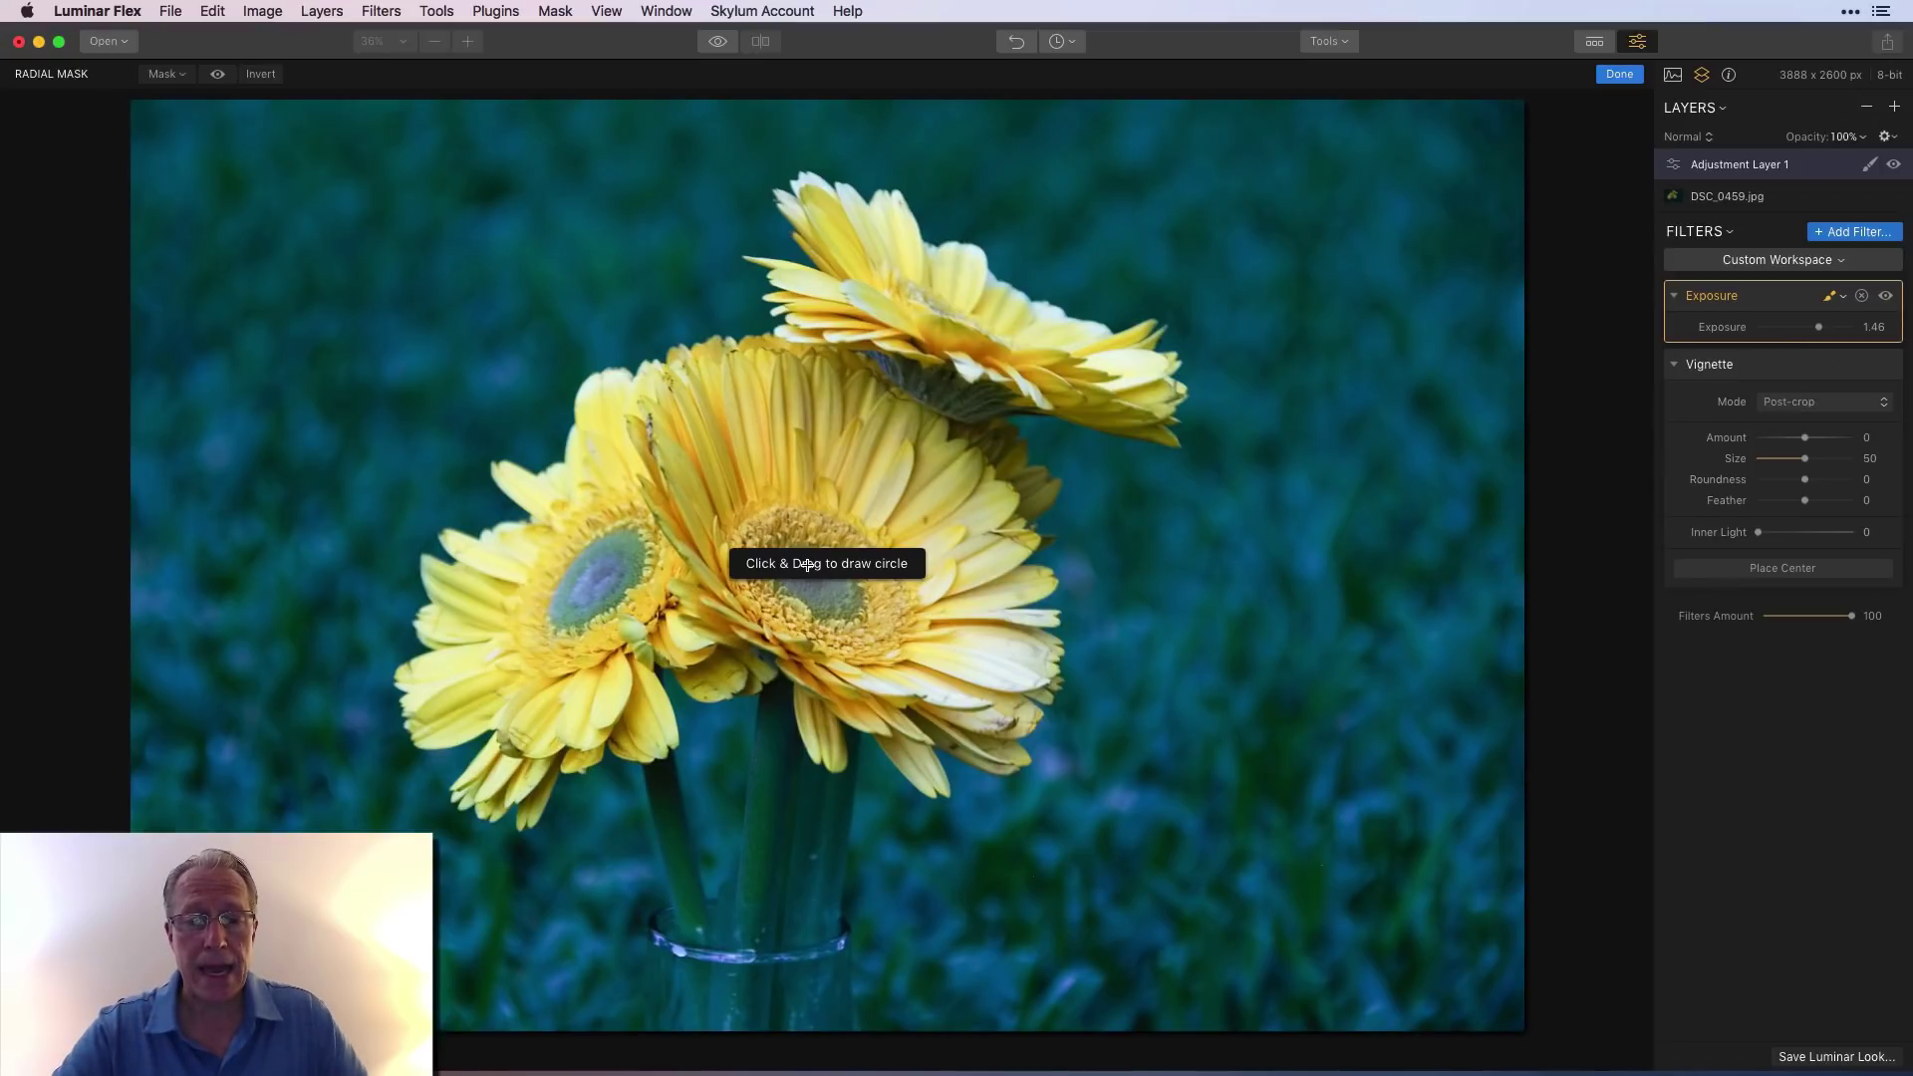
pyautogui.moveTo(815, 546)
pyautogui.mouseDown()
pyautogui.moveTo(894, 545)
pyautogui.moveTo(849, 389)
pyautogui.mouseUp()
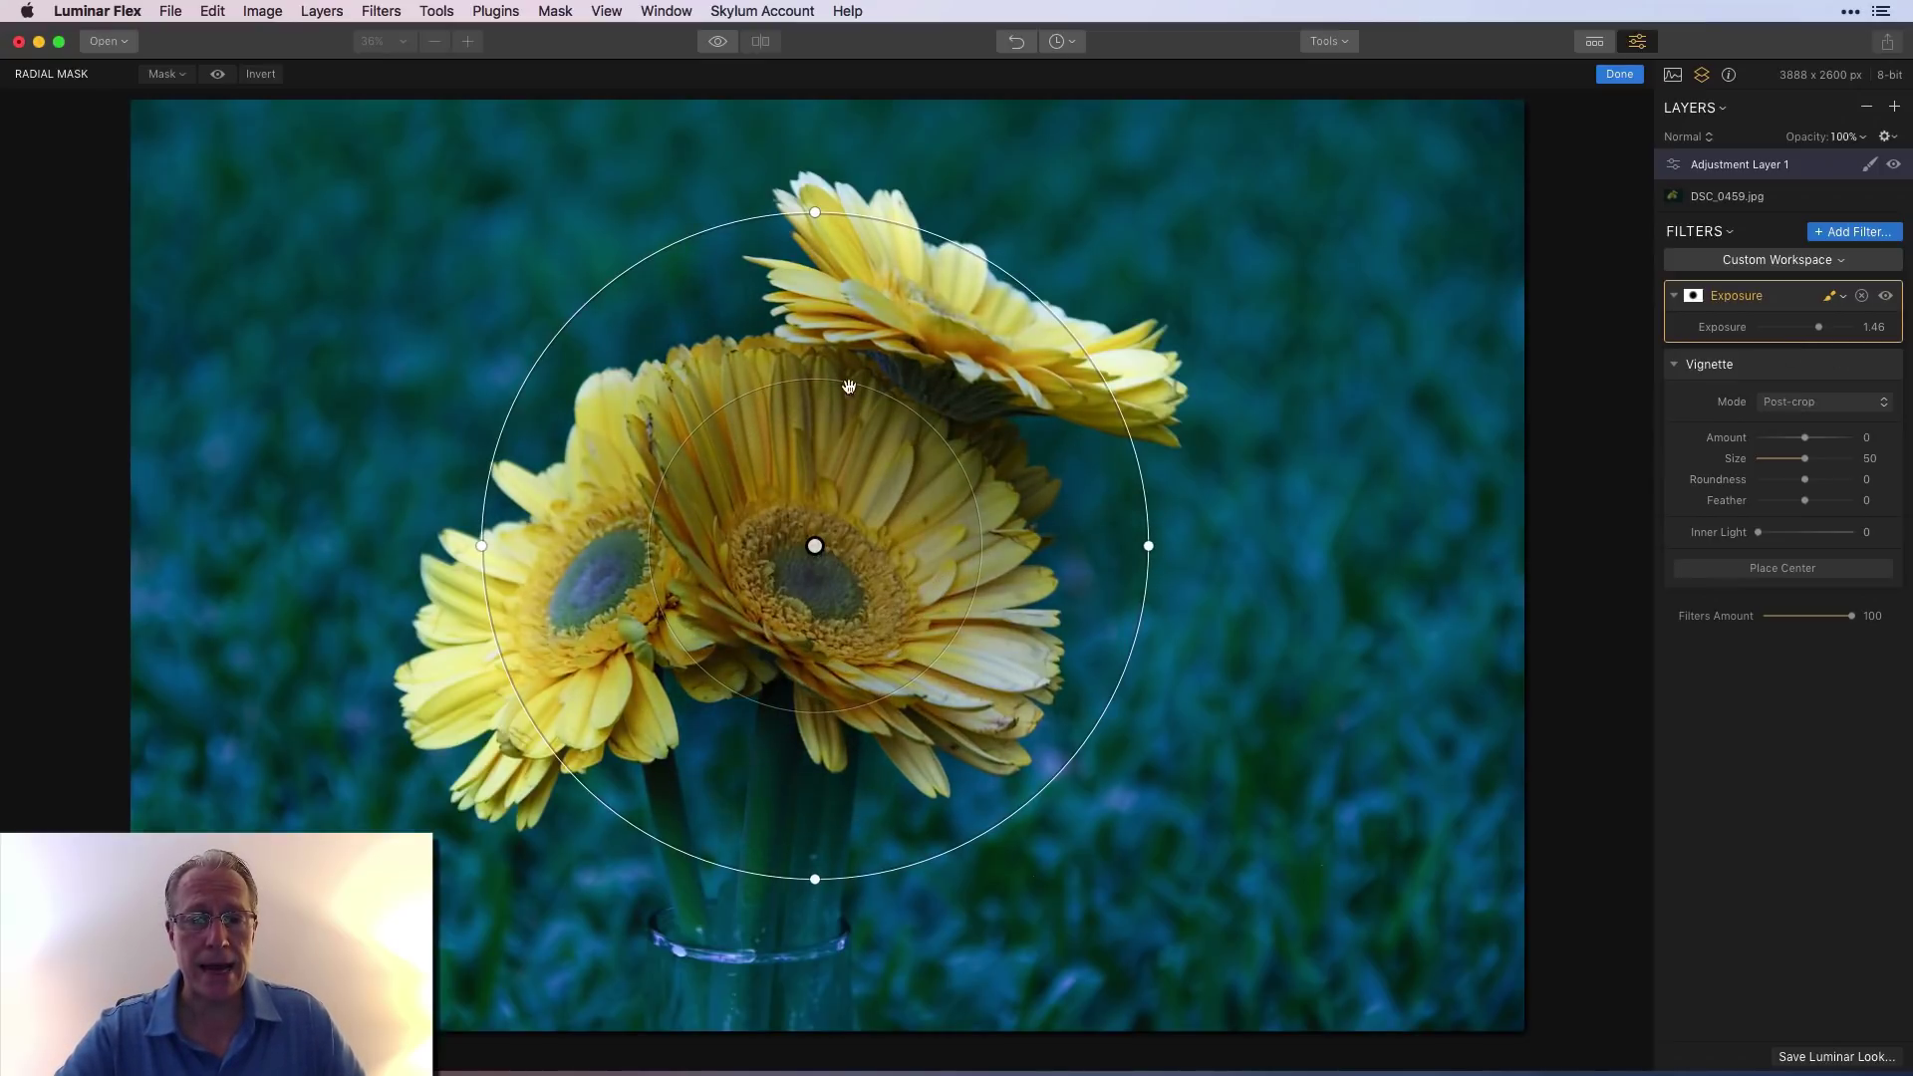
# Step: Invert the radial mask and reshape the ellipse wider and taller to fit the gerberas
pyautogui.moveTo(817, 212); pyautogui.dragTo(815, 297)
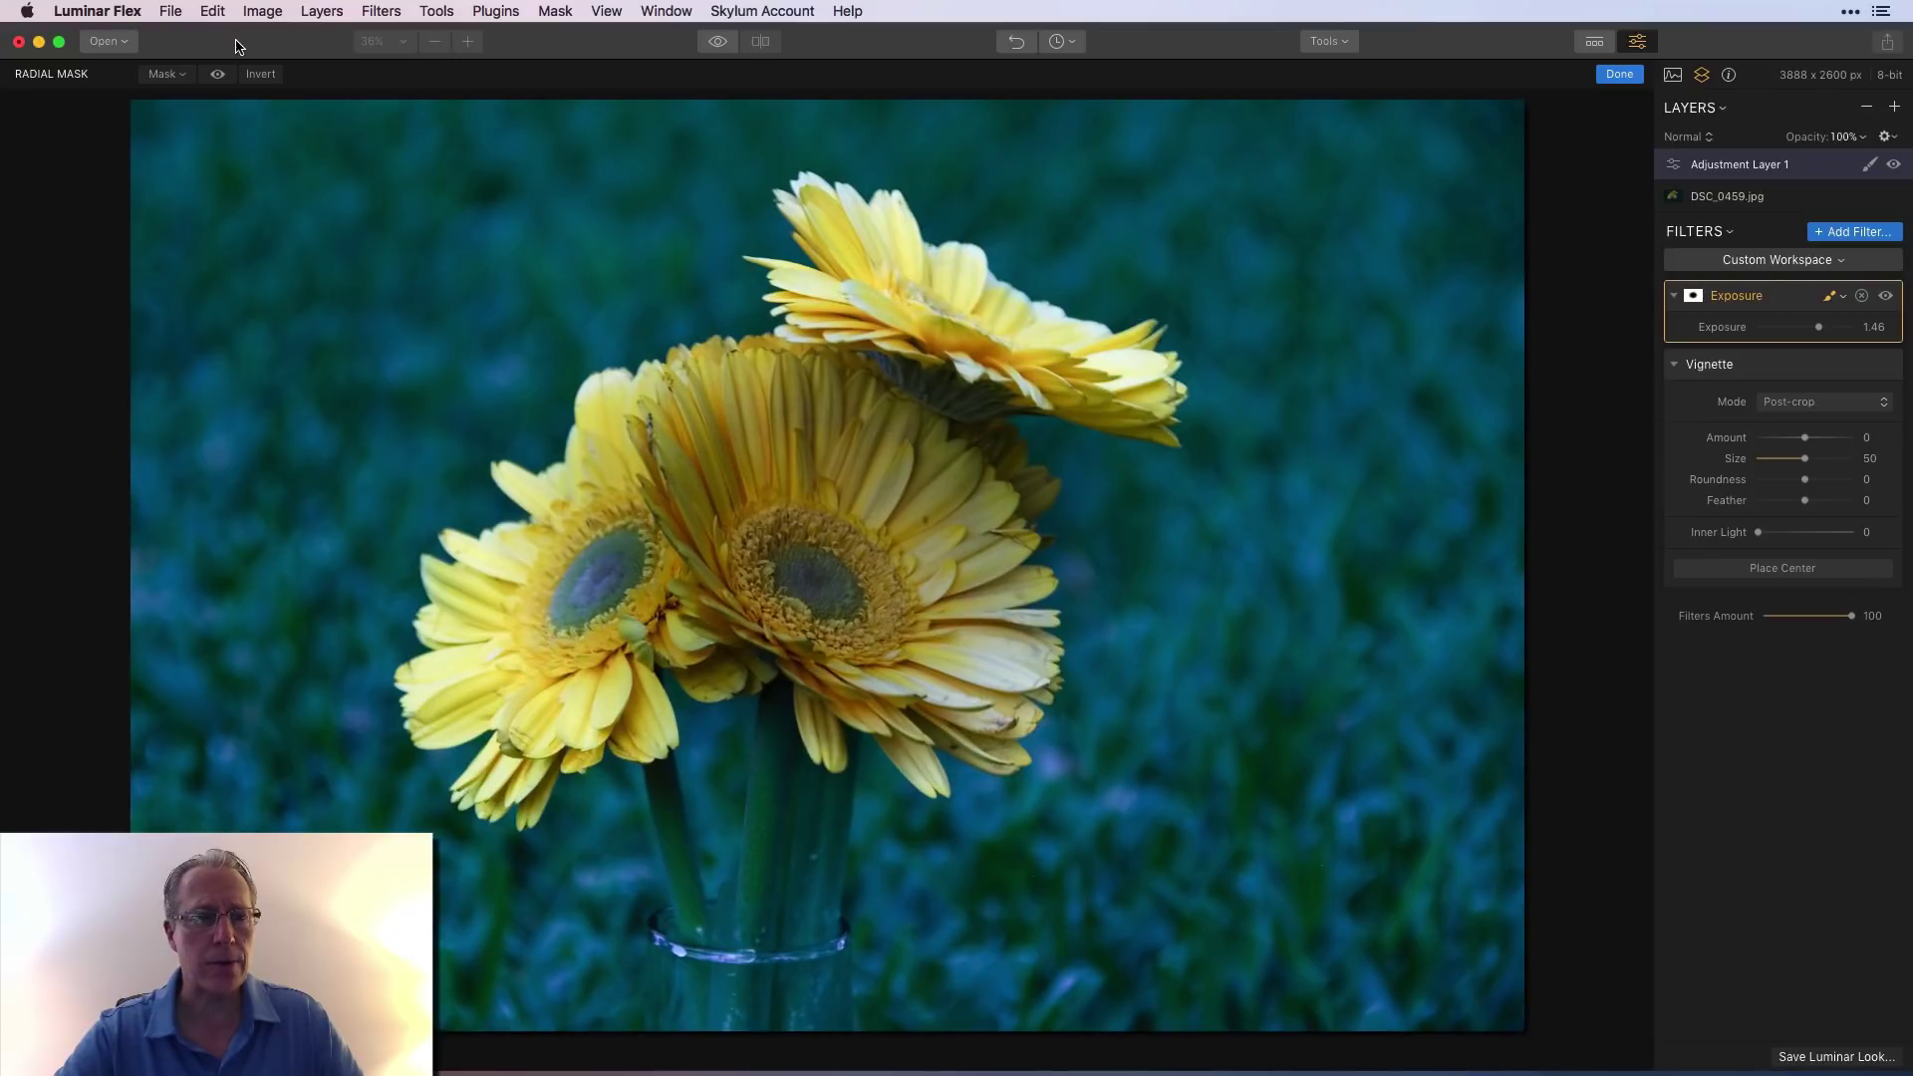
pyautogui.click(265, 78)
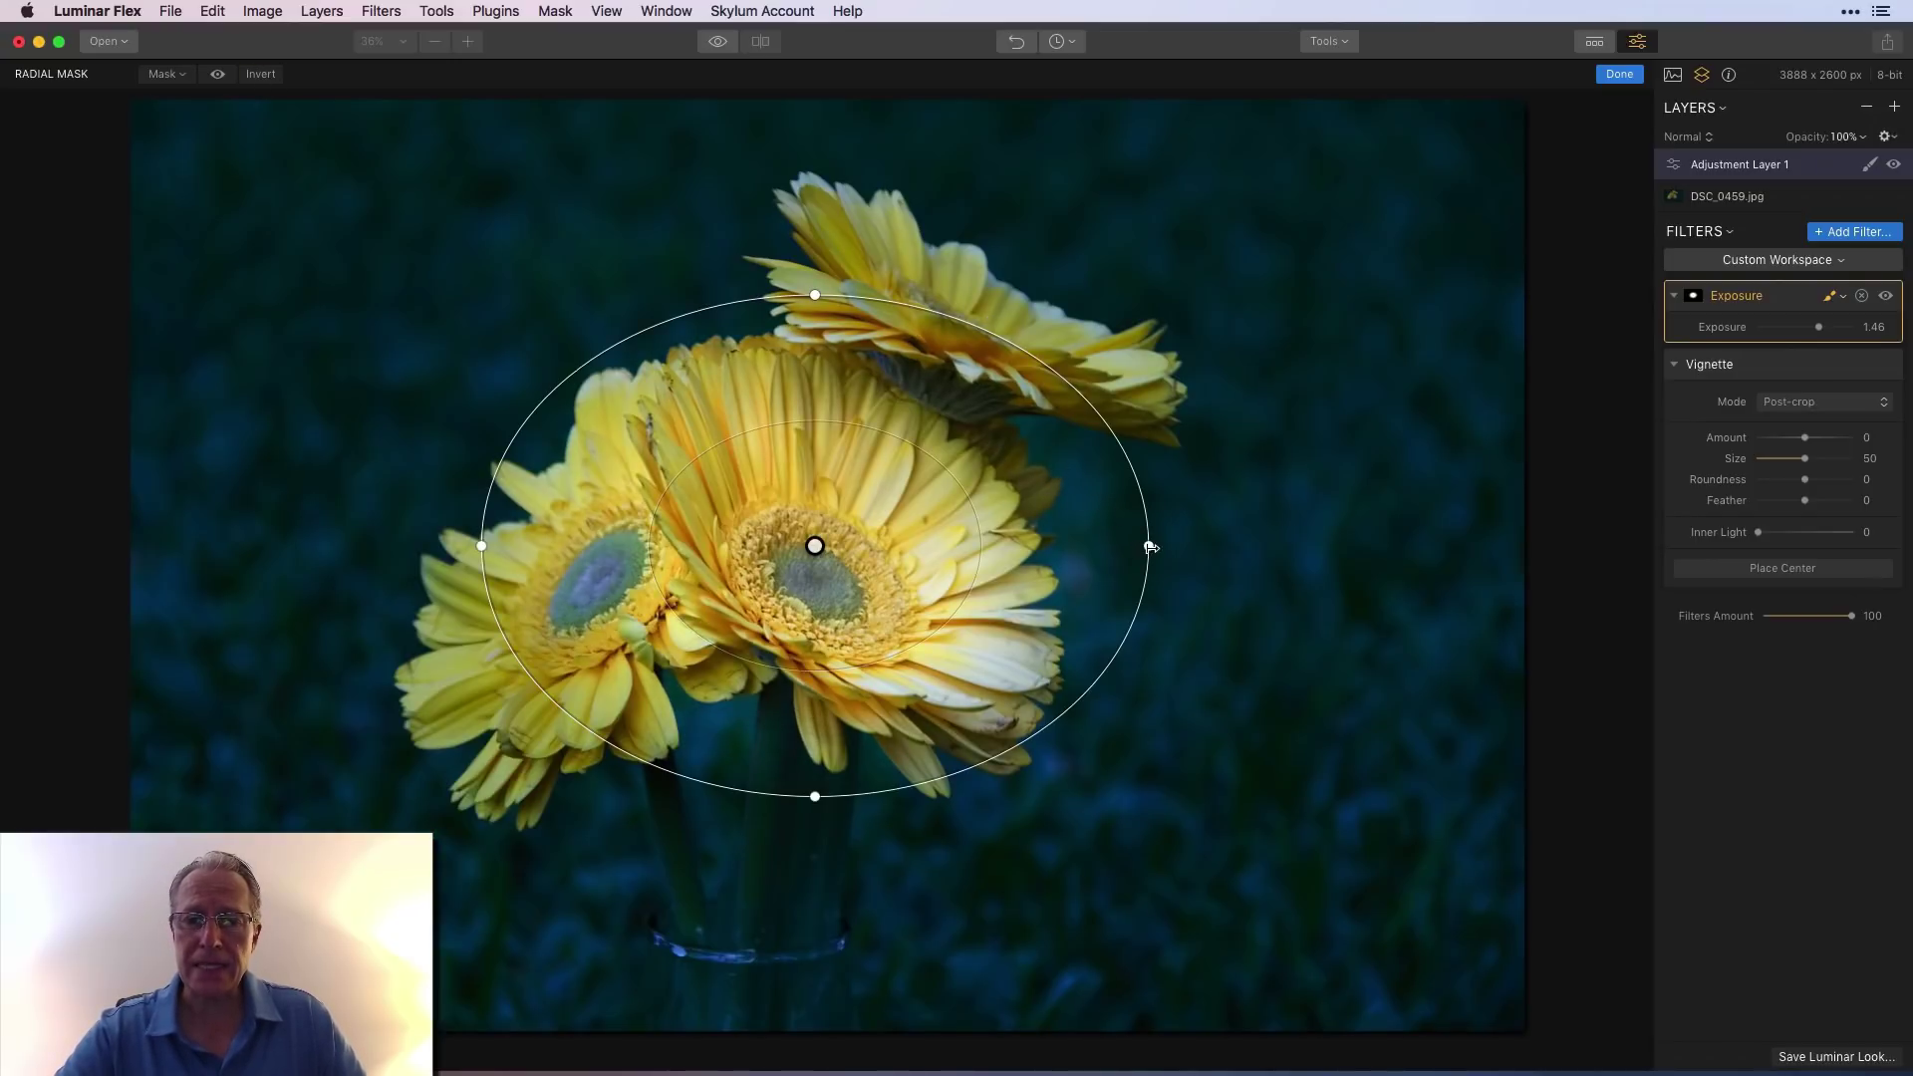
pyautogui.moveTo(1149, 546); pyautogui.dragTo(1181, 546)
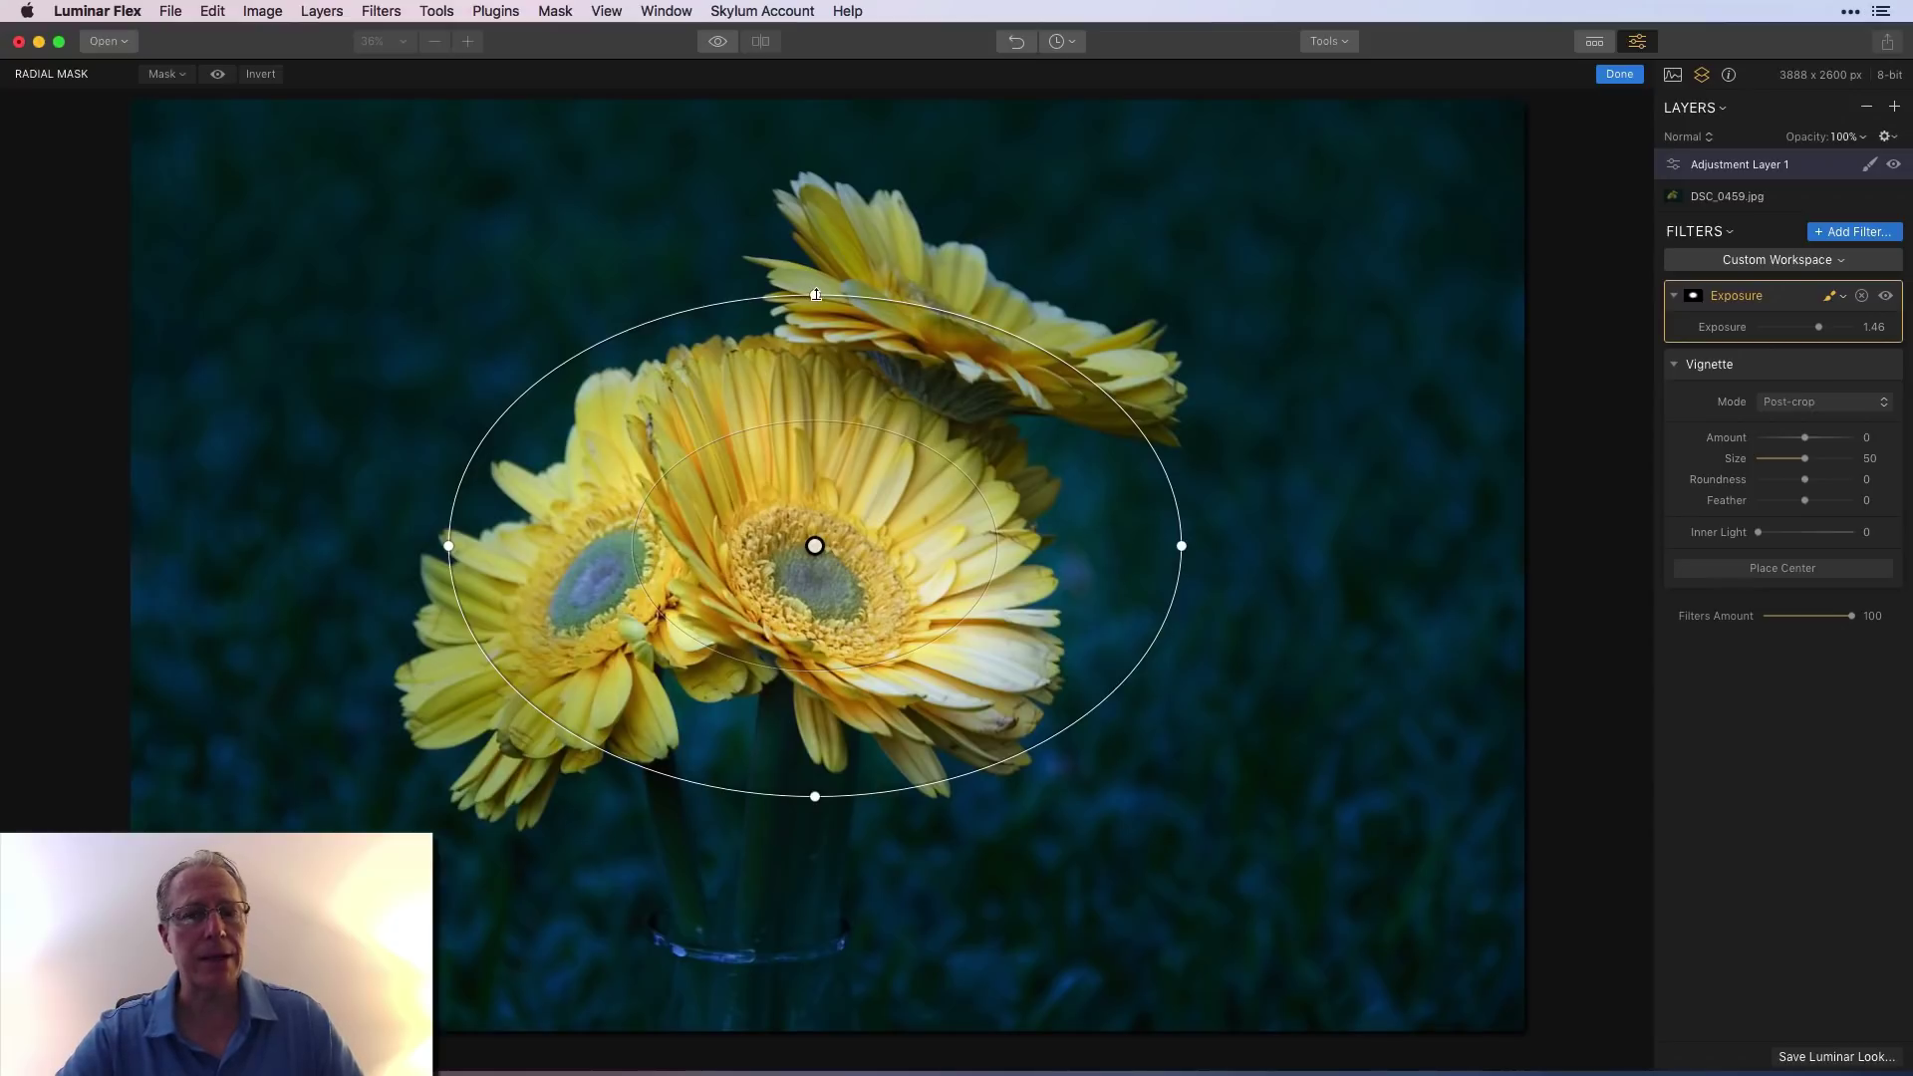
pyautogui.moveTo(815, 294); pyautogui.dragTo(815, 270)
pyautogui.moveTo(841, 557)
pyautogui.mouseDown()
pyautogui.moveTo(850, 503)
pyautogui.moveTo(870, 533)
pyautogui.moveTo(832, 557)
pyautogui.mouseUp()
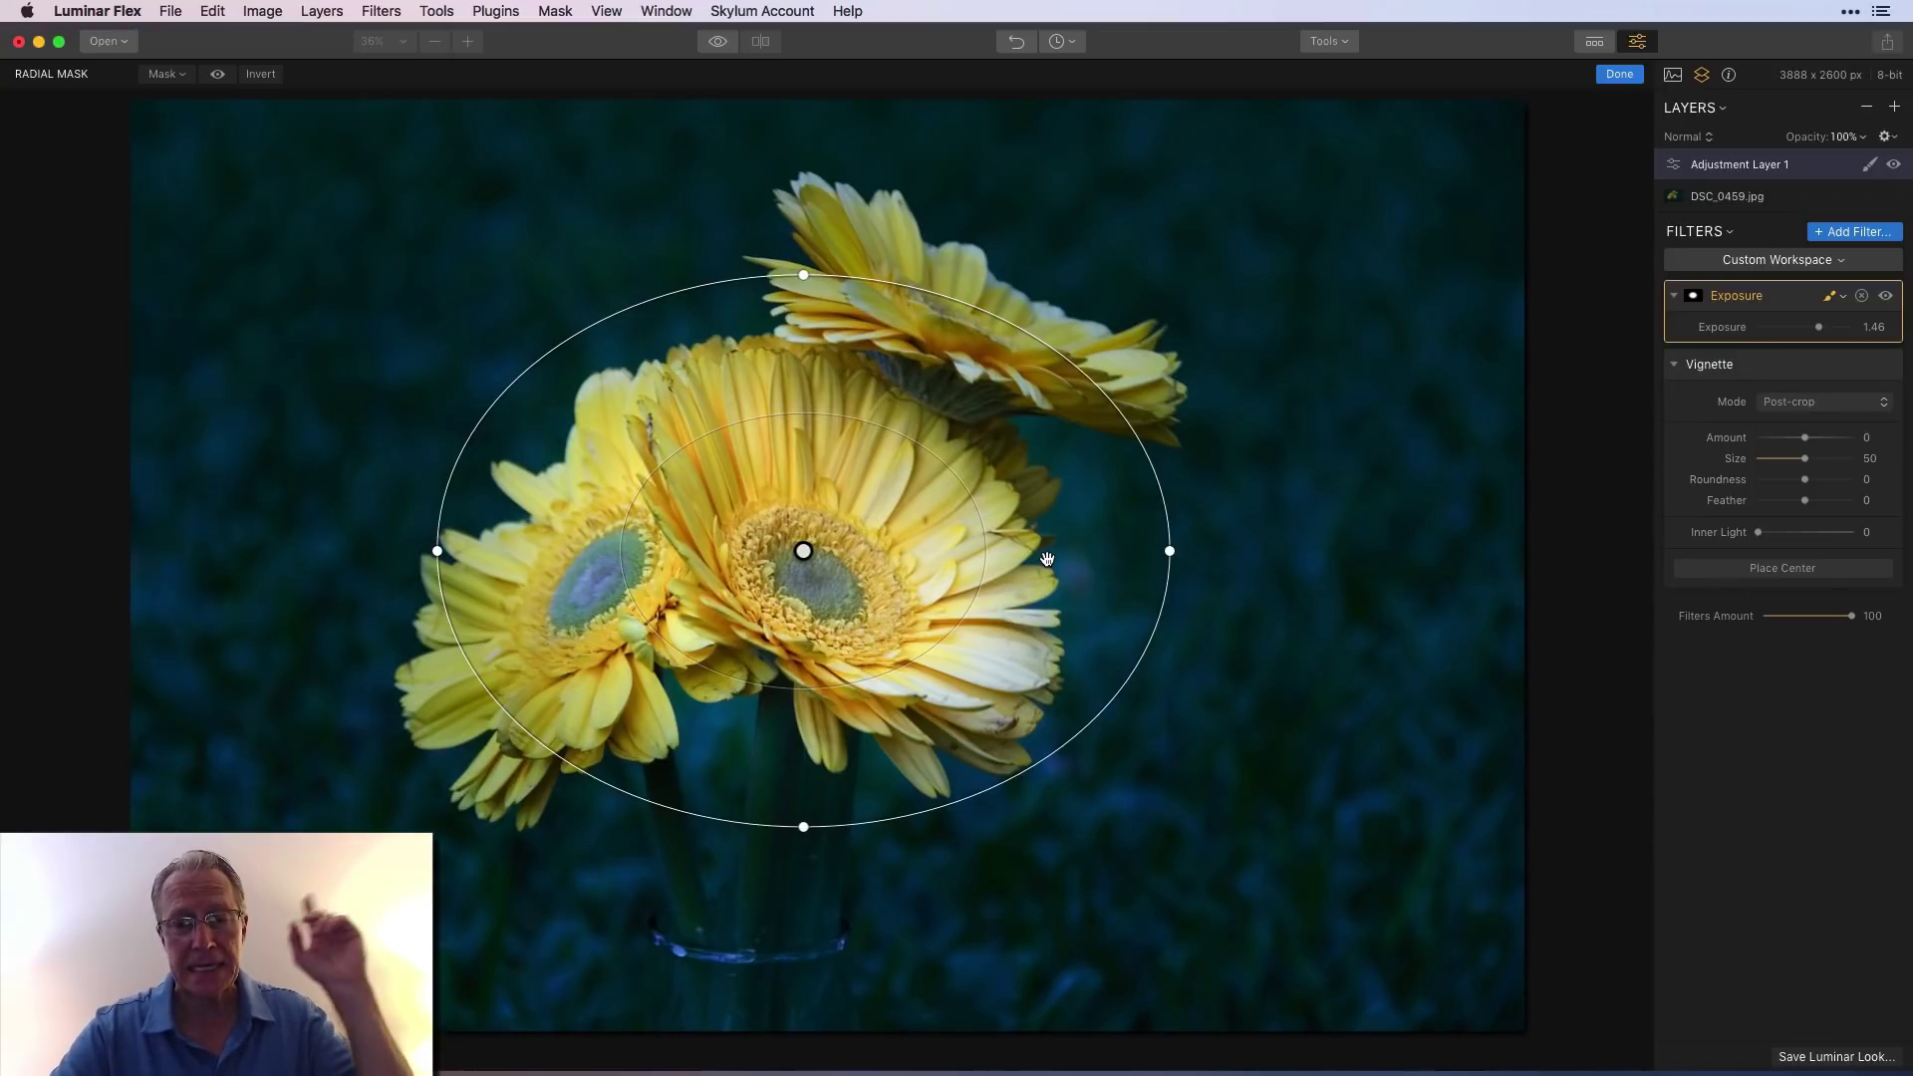
# Step: Add a vignette with Amount -72, Size 22 and Inner Light 0, then compare with the original
pyautogui.click(1618, 74)
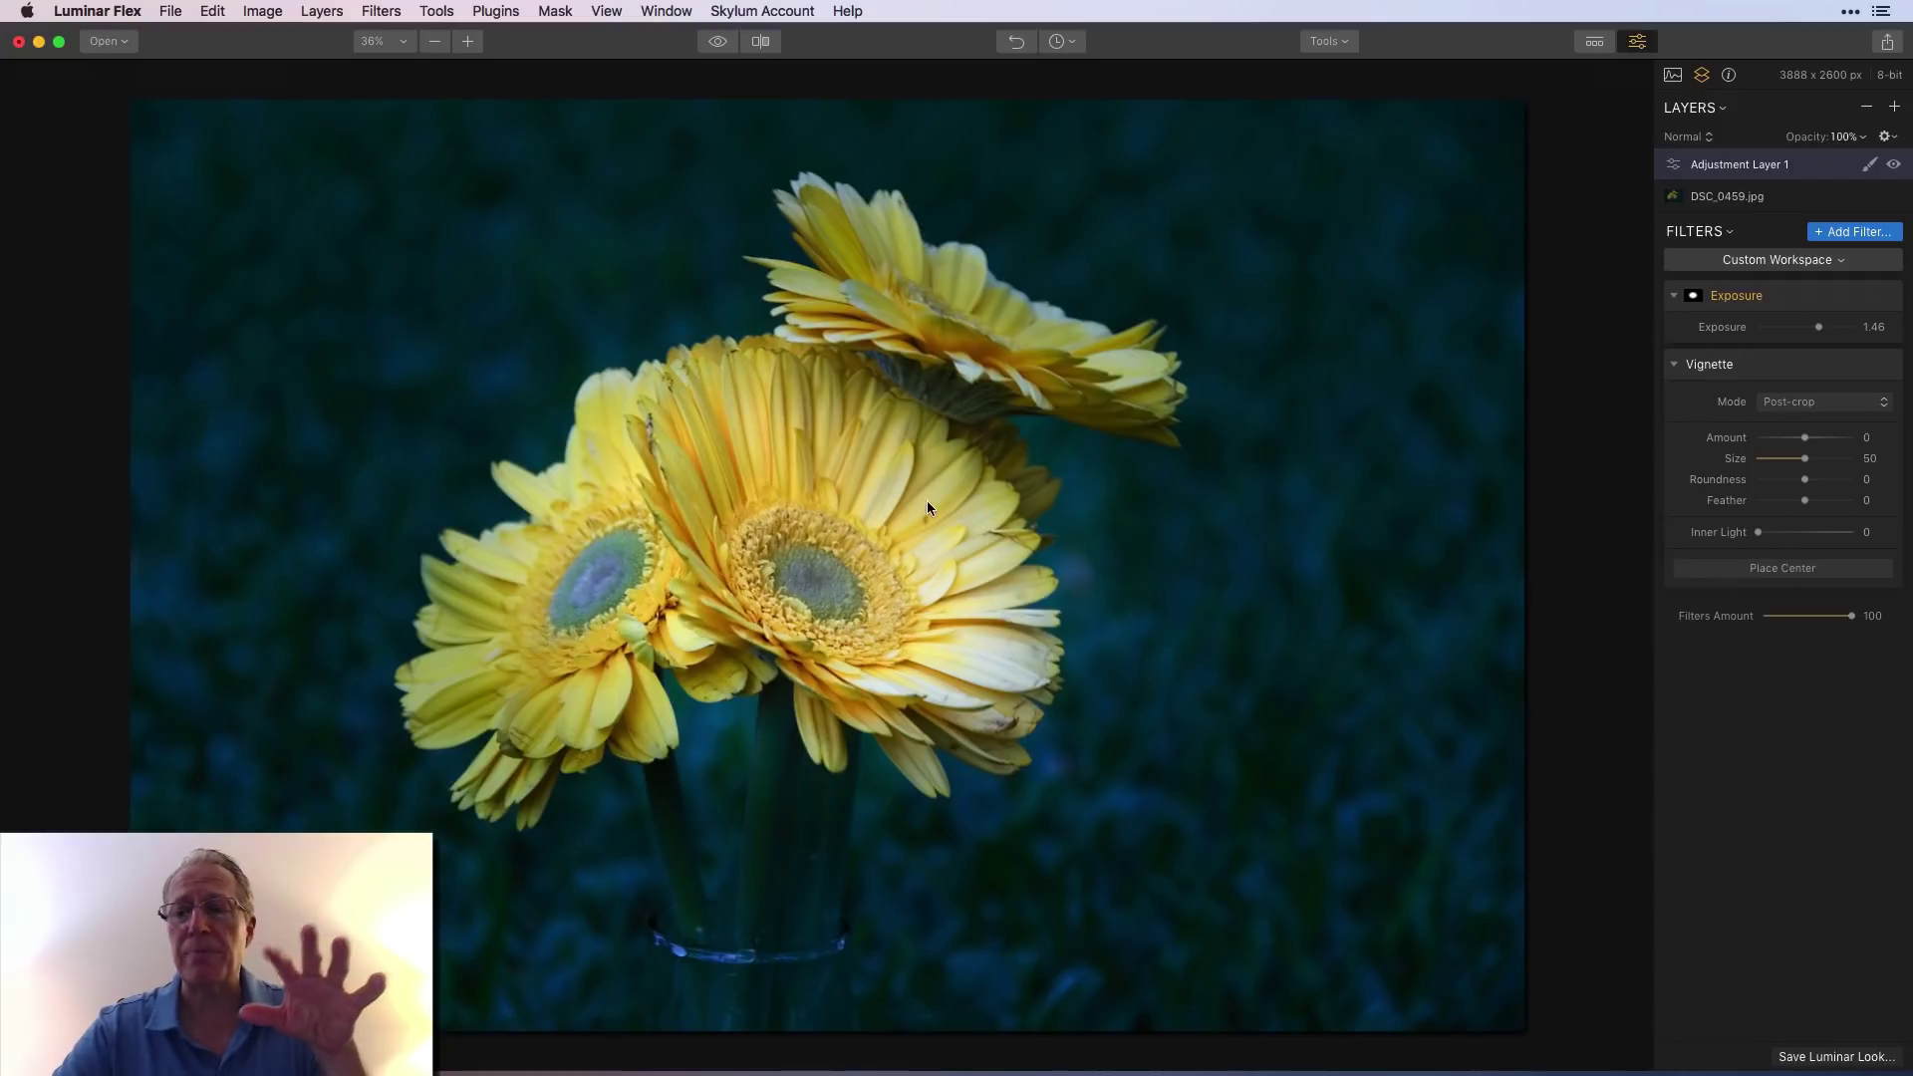
pyautogui.moveTo(1739, 377)
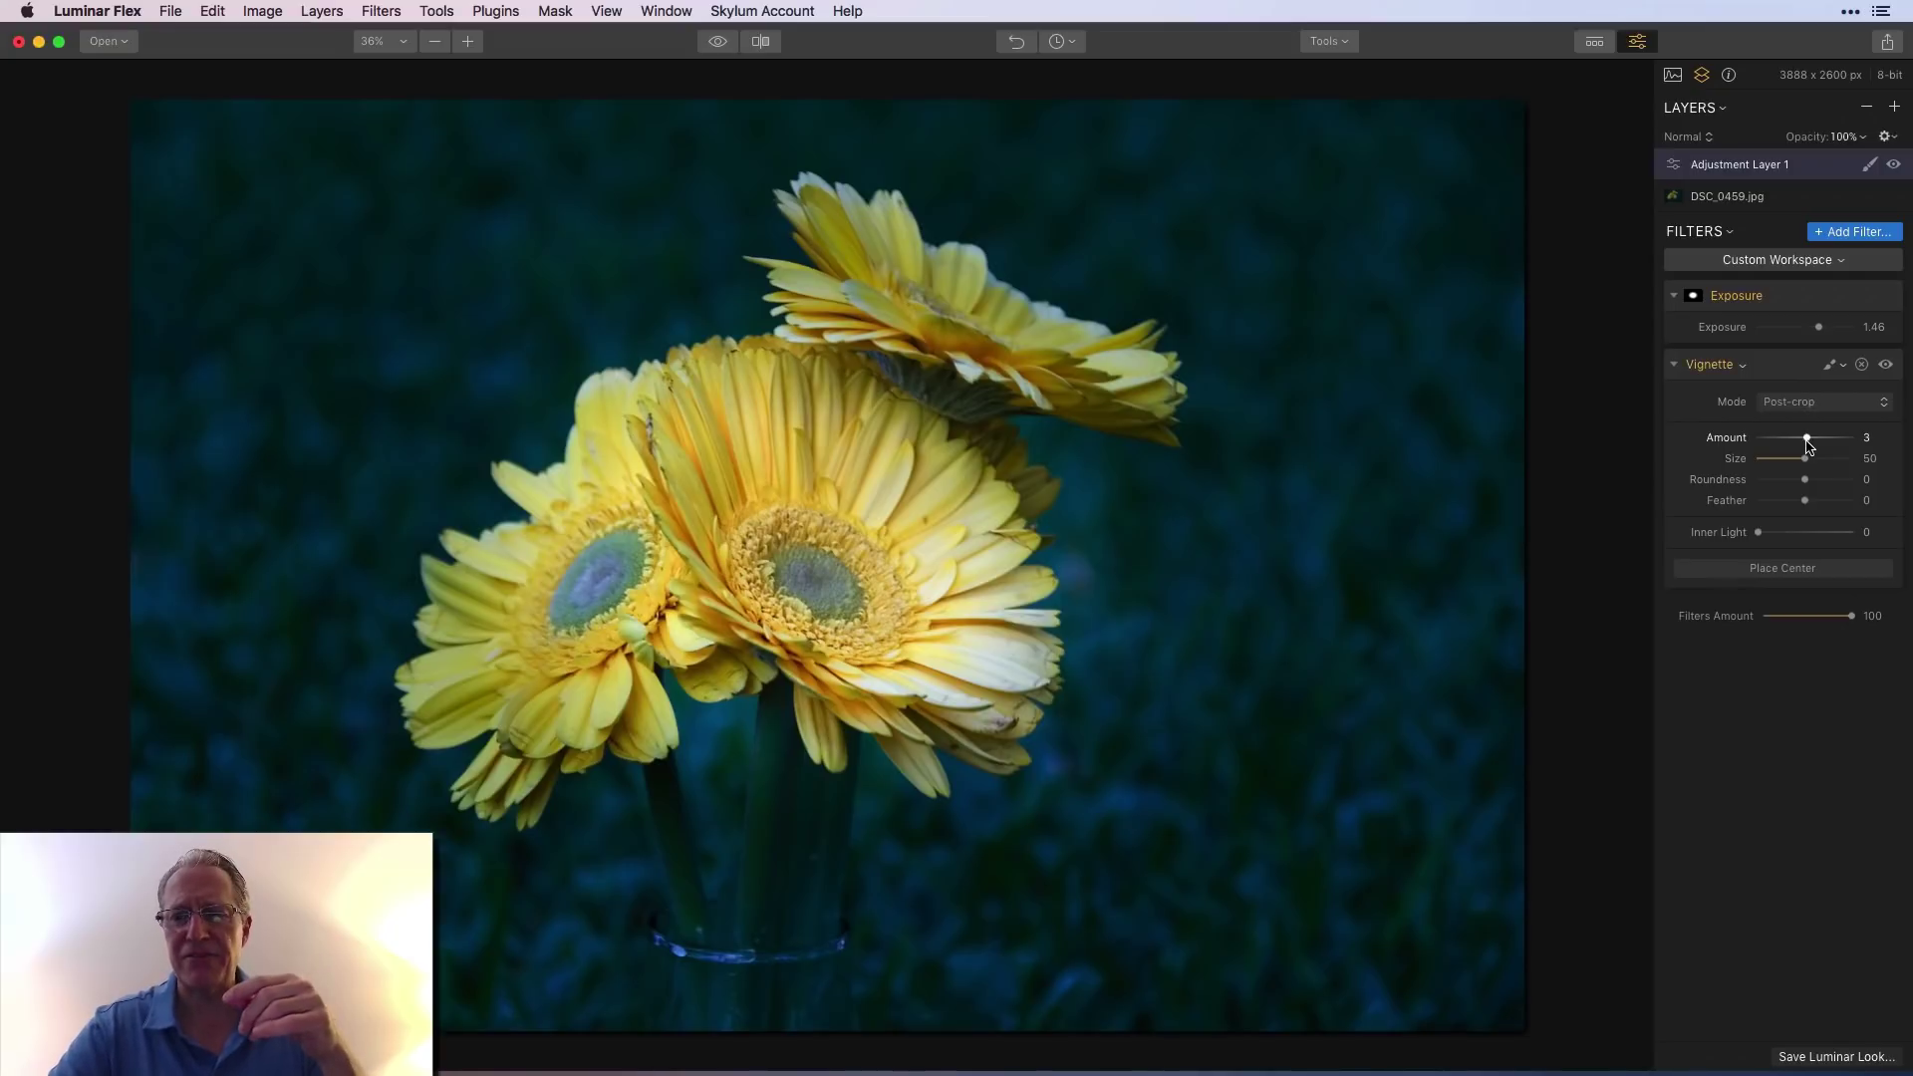
pyautogui.moveTo(1806, 445); pyautogui.dragTo(1770, 445)
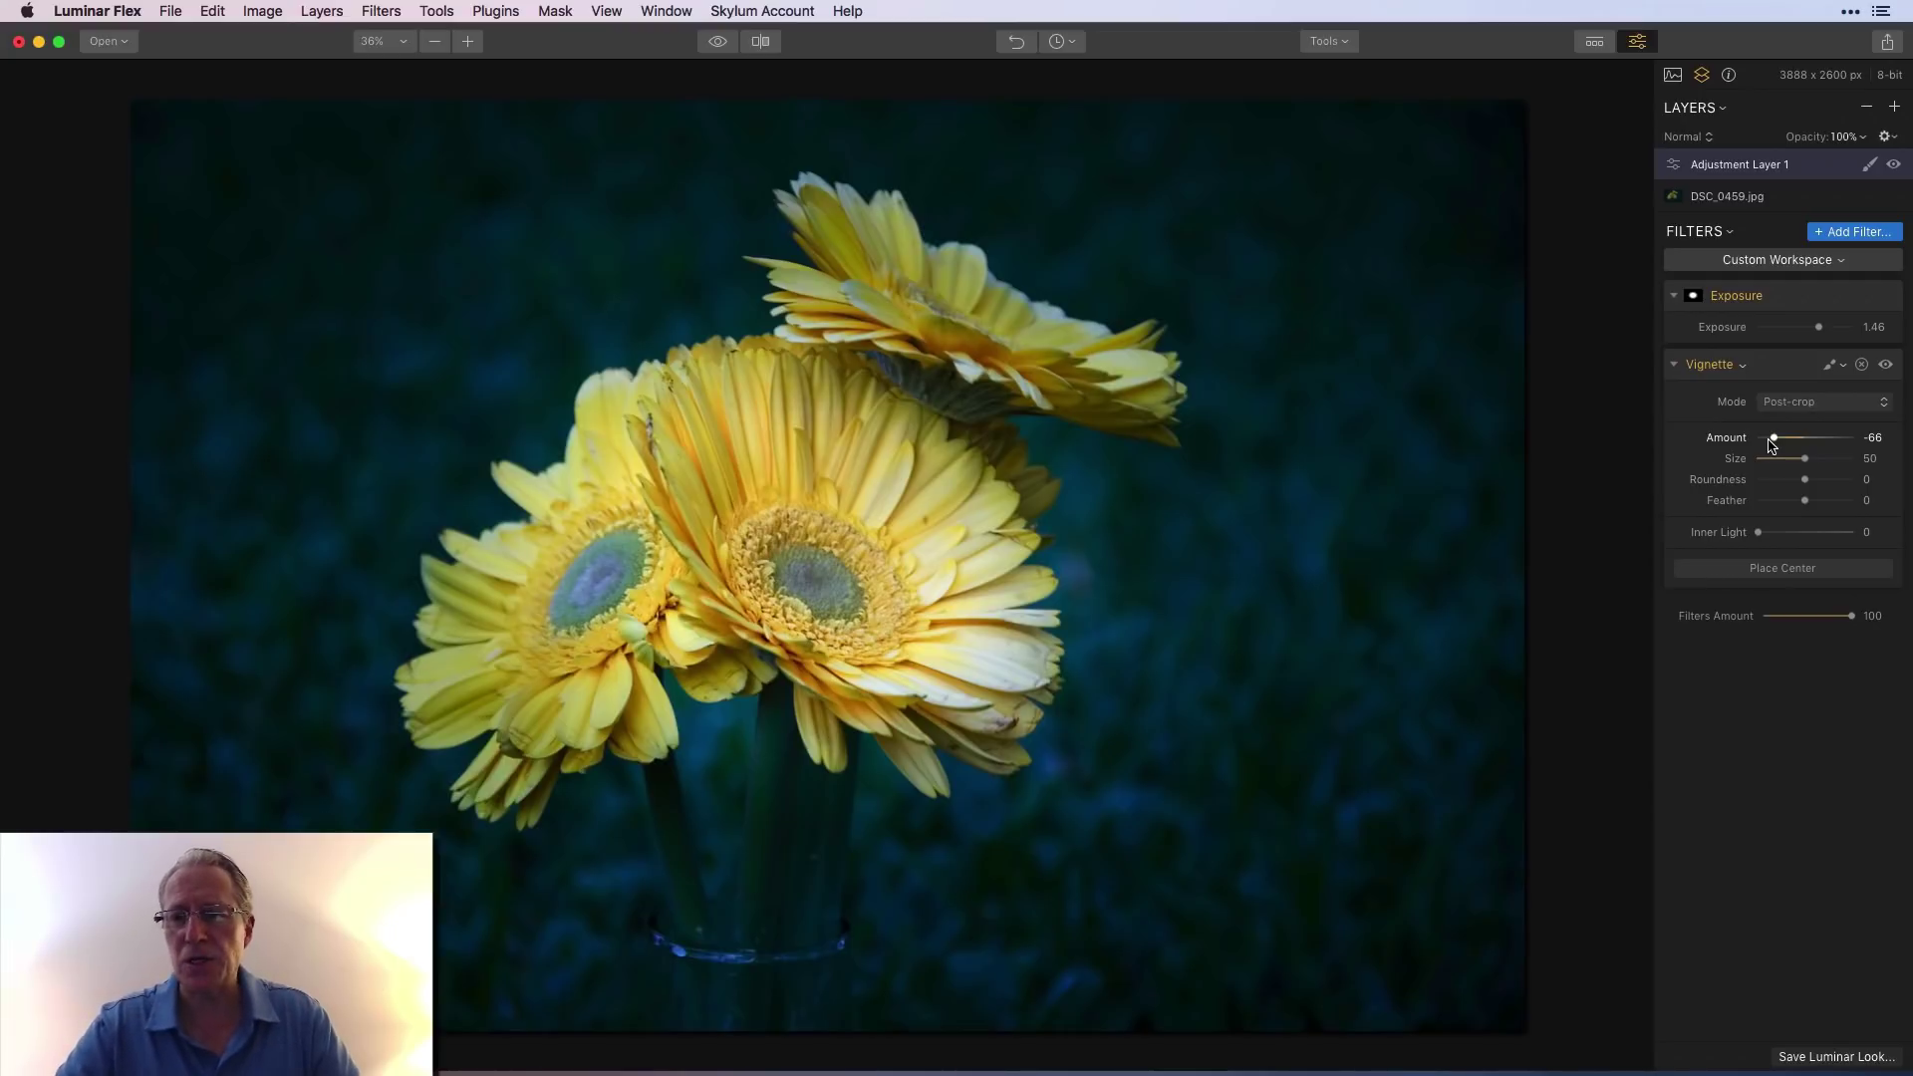
pyautogui.moveTo(1774, 443)
pyautogui.mouseDown()
pyautogui.moveTo(1797, 458)
pyautogui.moveTo(1778, 464)
pyautogui.mouseUp()
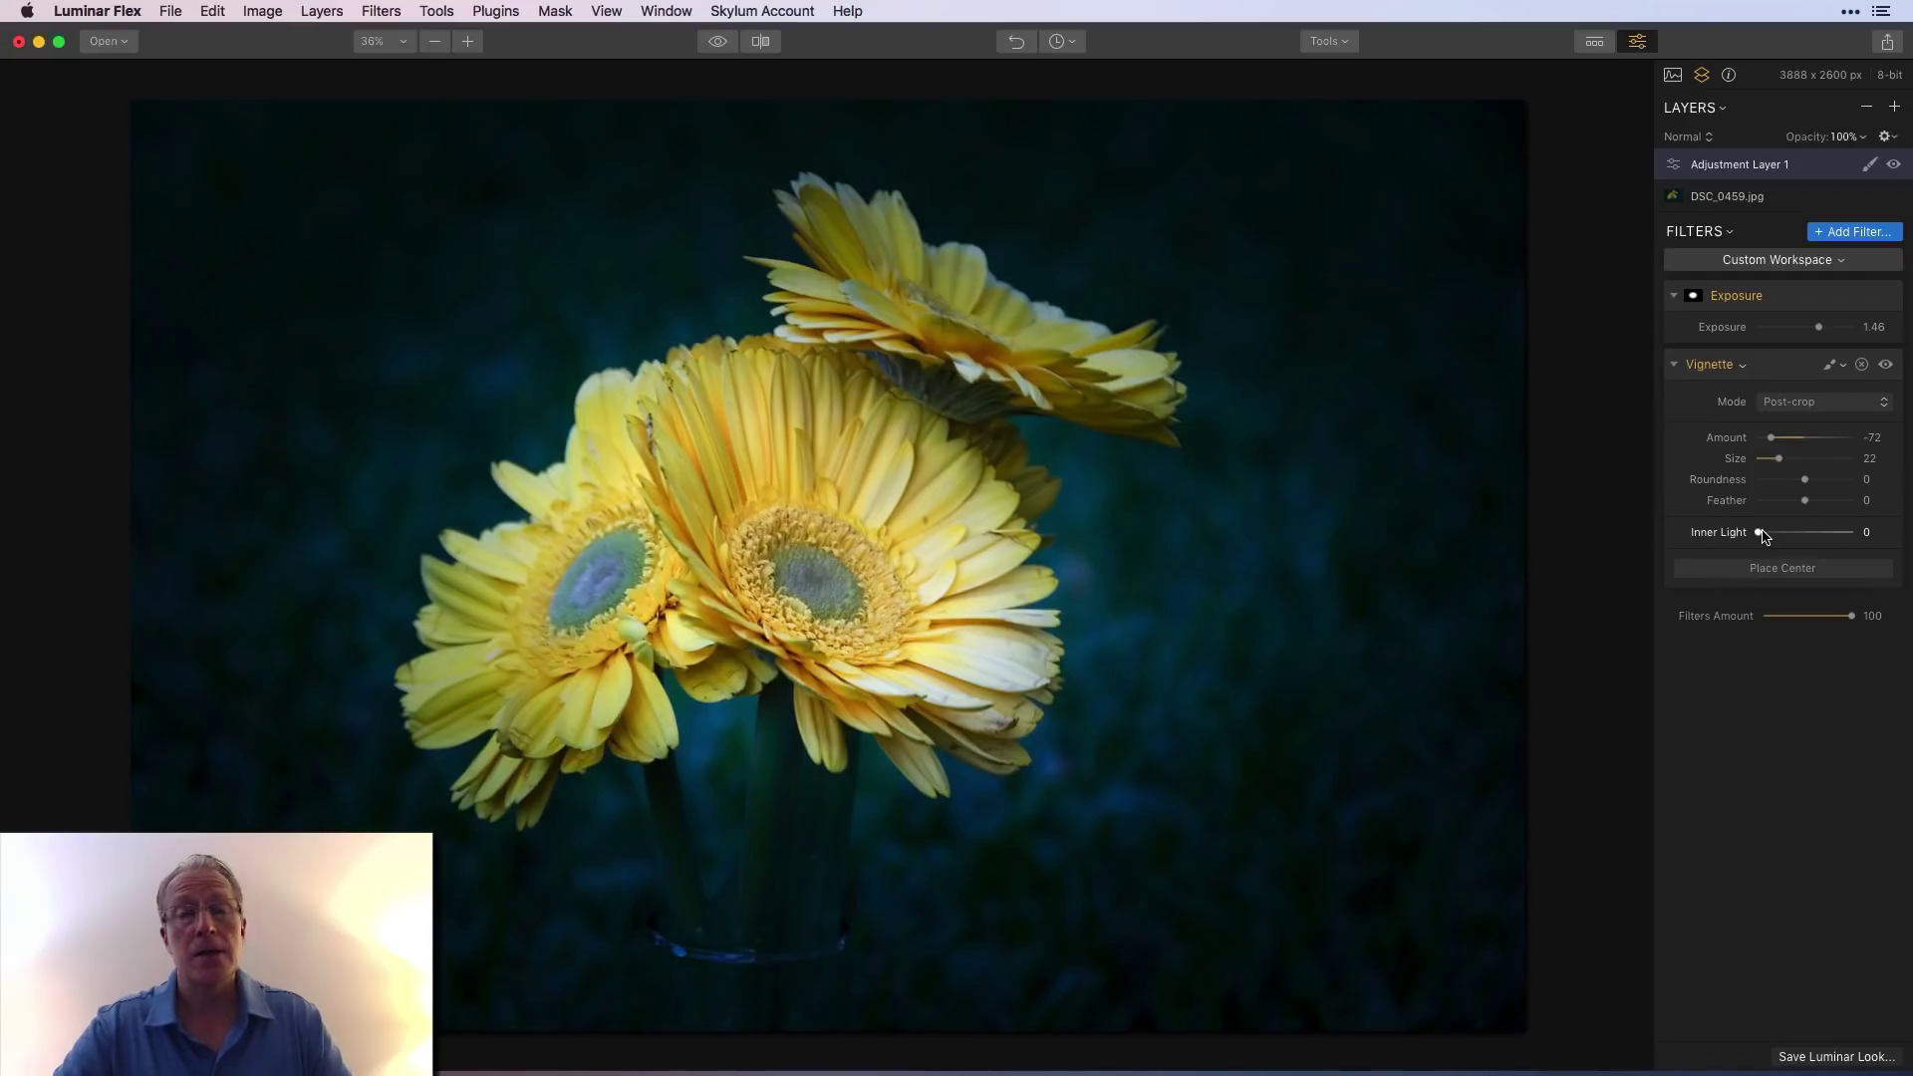
pyautogui.moveTo(1761, 536)
pyautogui.mouseDown()
pyautogui.moveTo(1808, 528)
pyautogui.moveTo(1756, 526)
pyautogui.mouseUp()
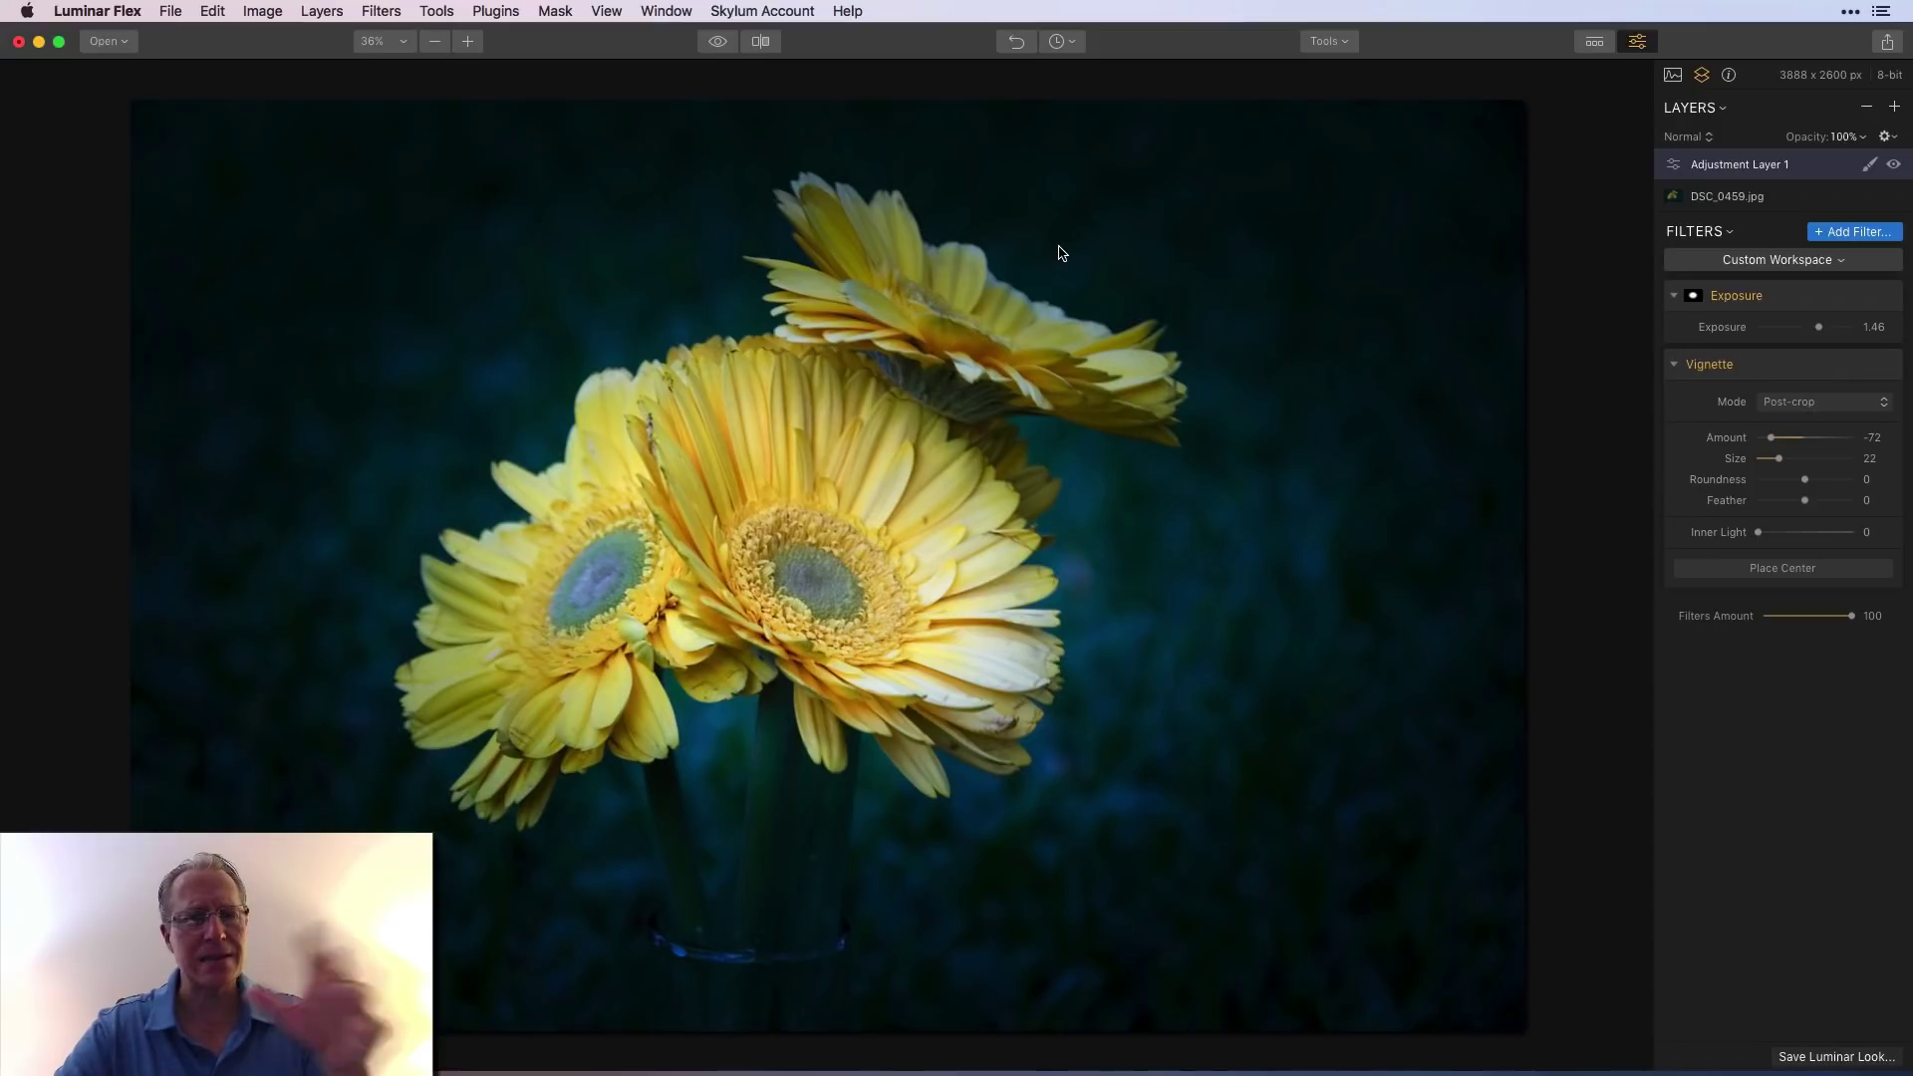
pyautogui.click(718, 42)
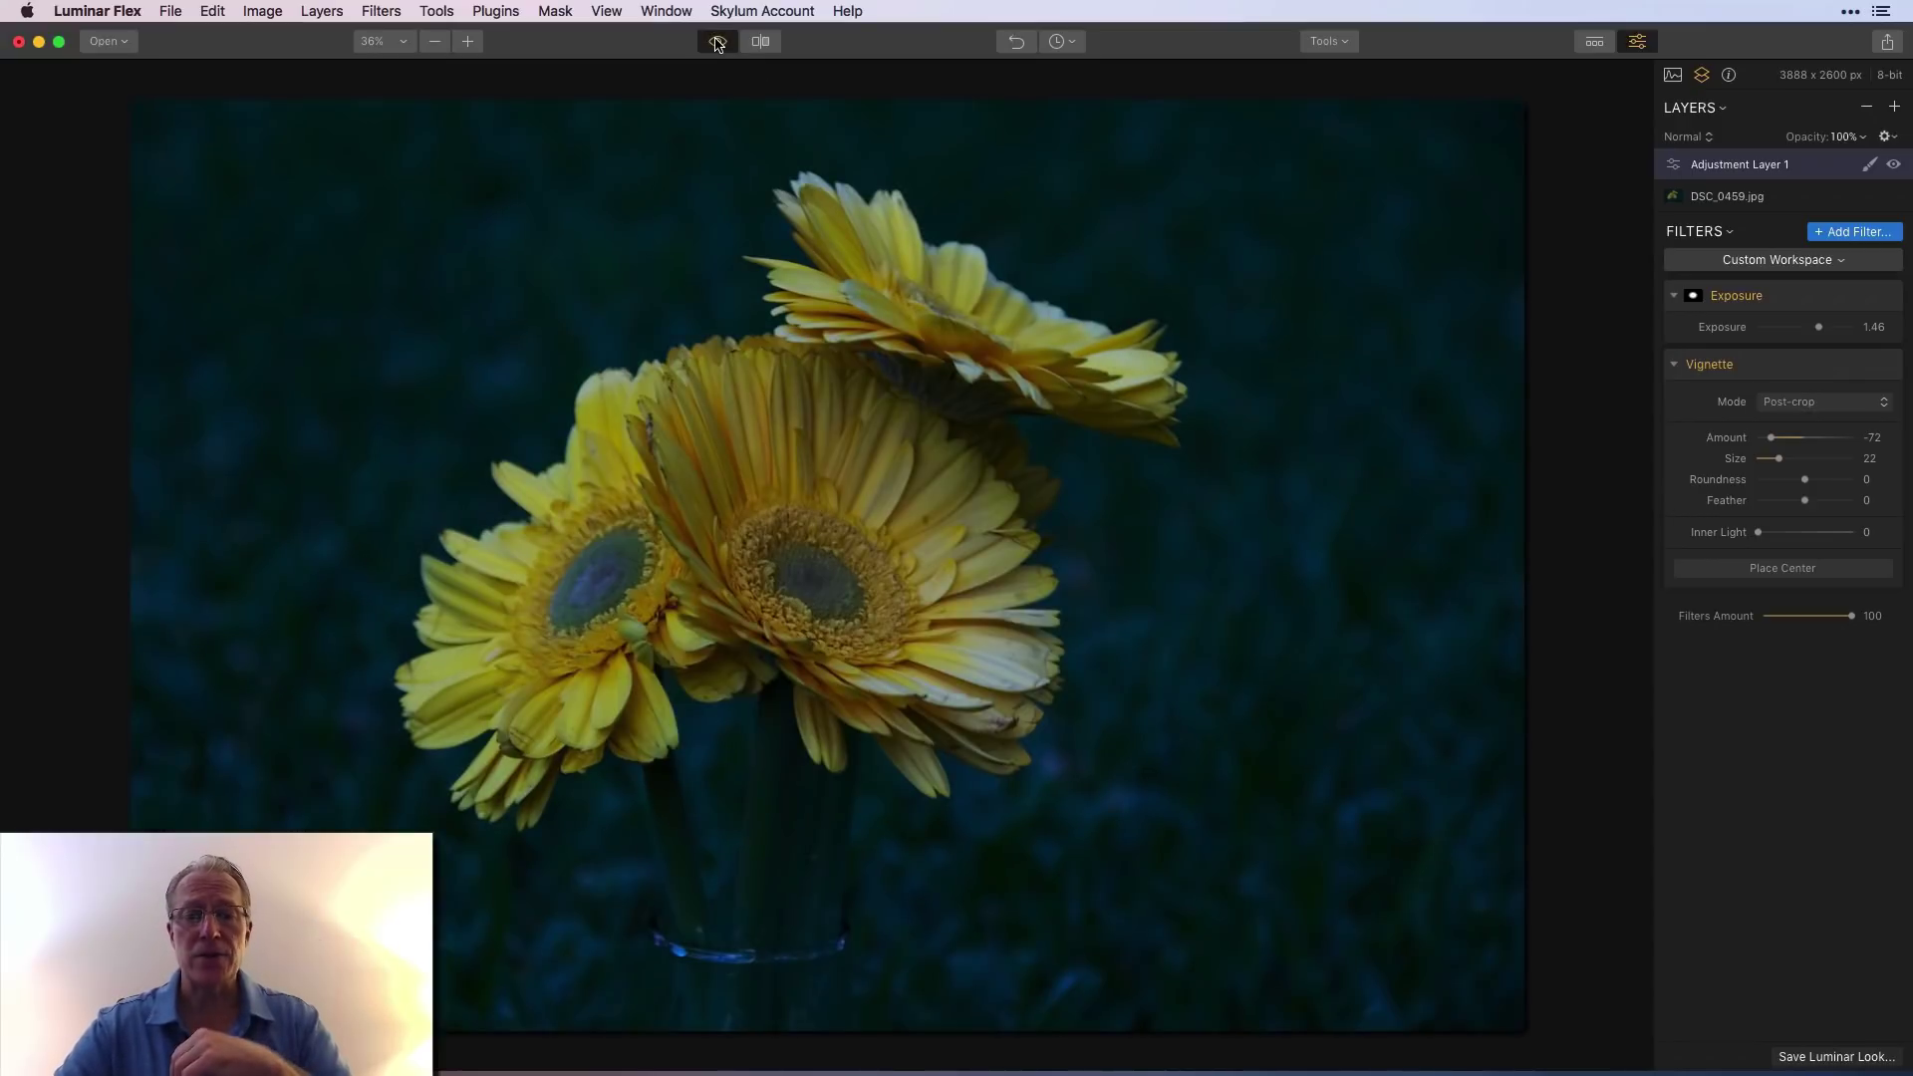
pyautogui.click(717, 42)
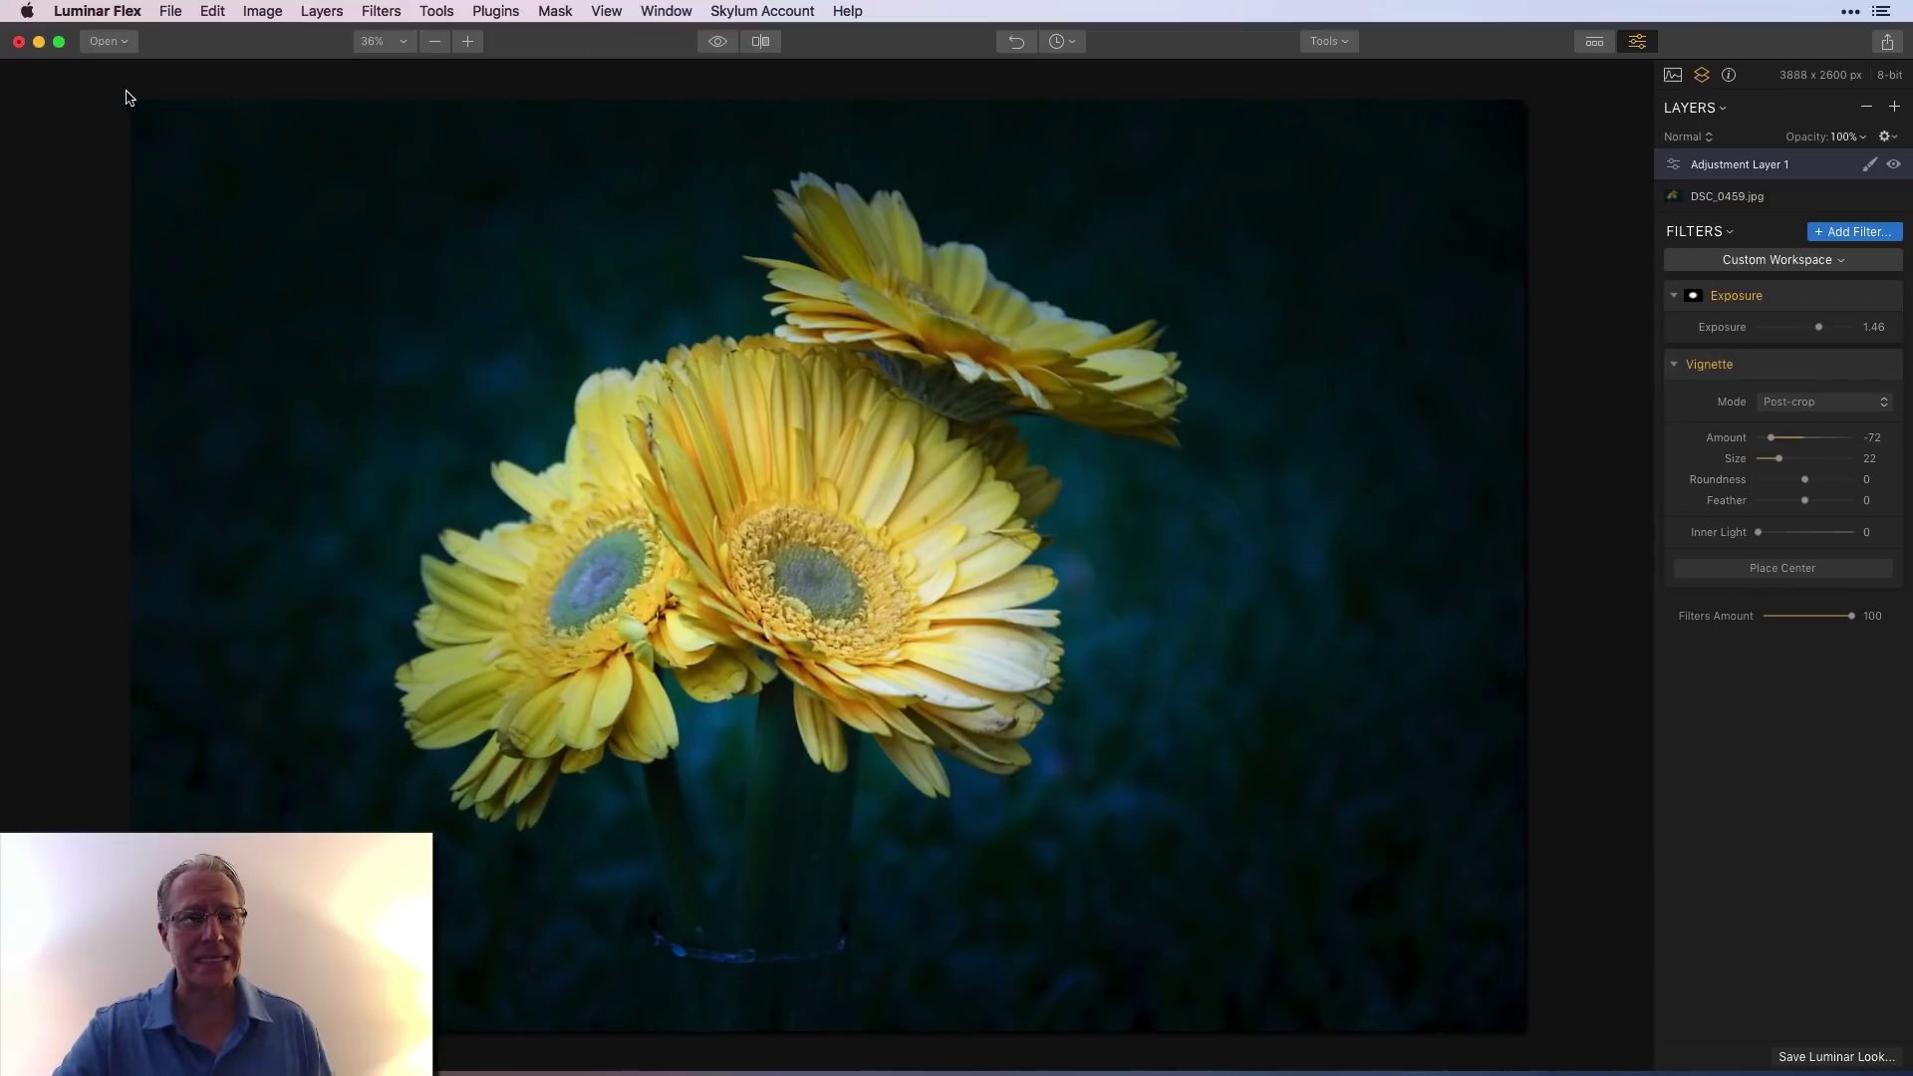
# Step: Close the flower photo without saving and switch to Paris-HoteldeVille copy.jpg
pyautogui.click(19, 43)
pyautogui.click(879, 160)
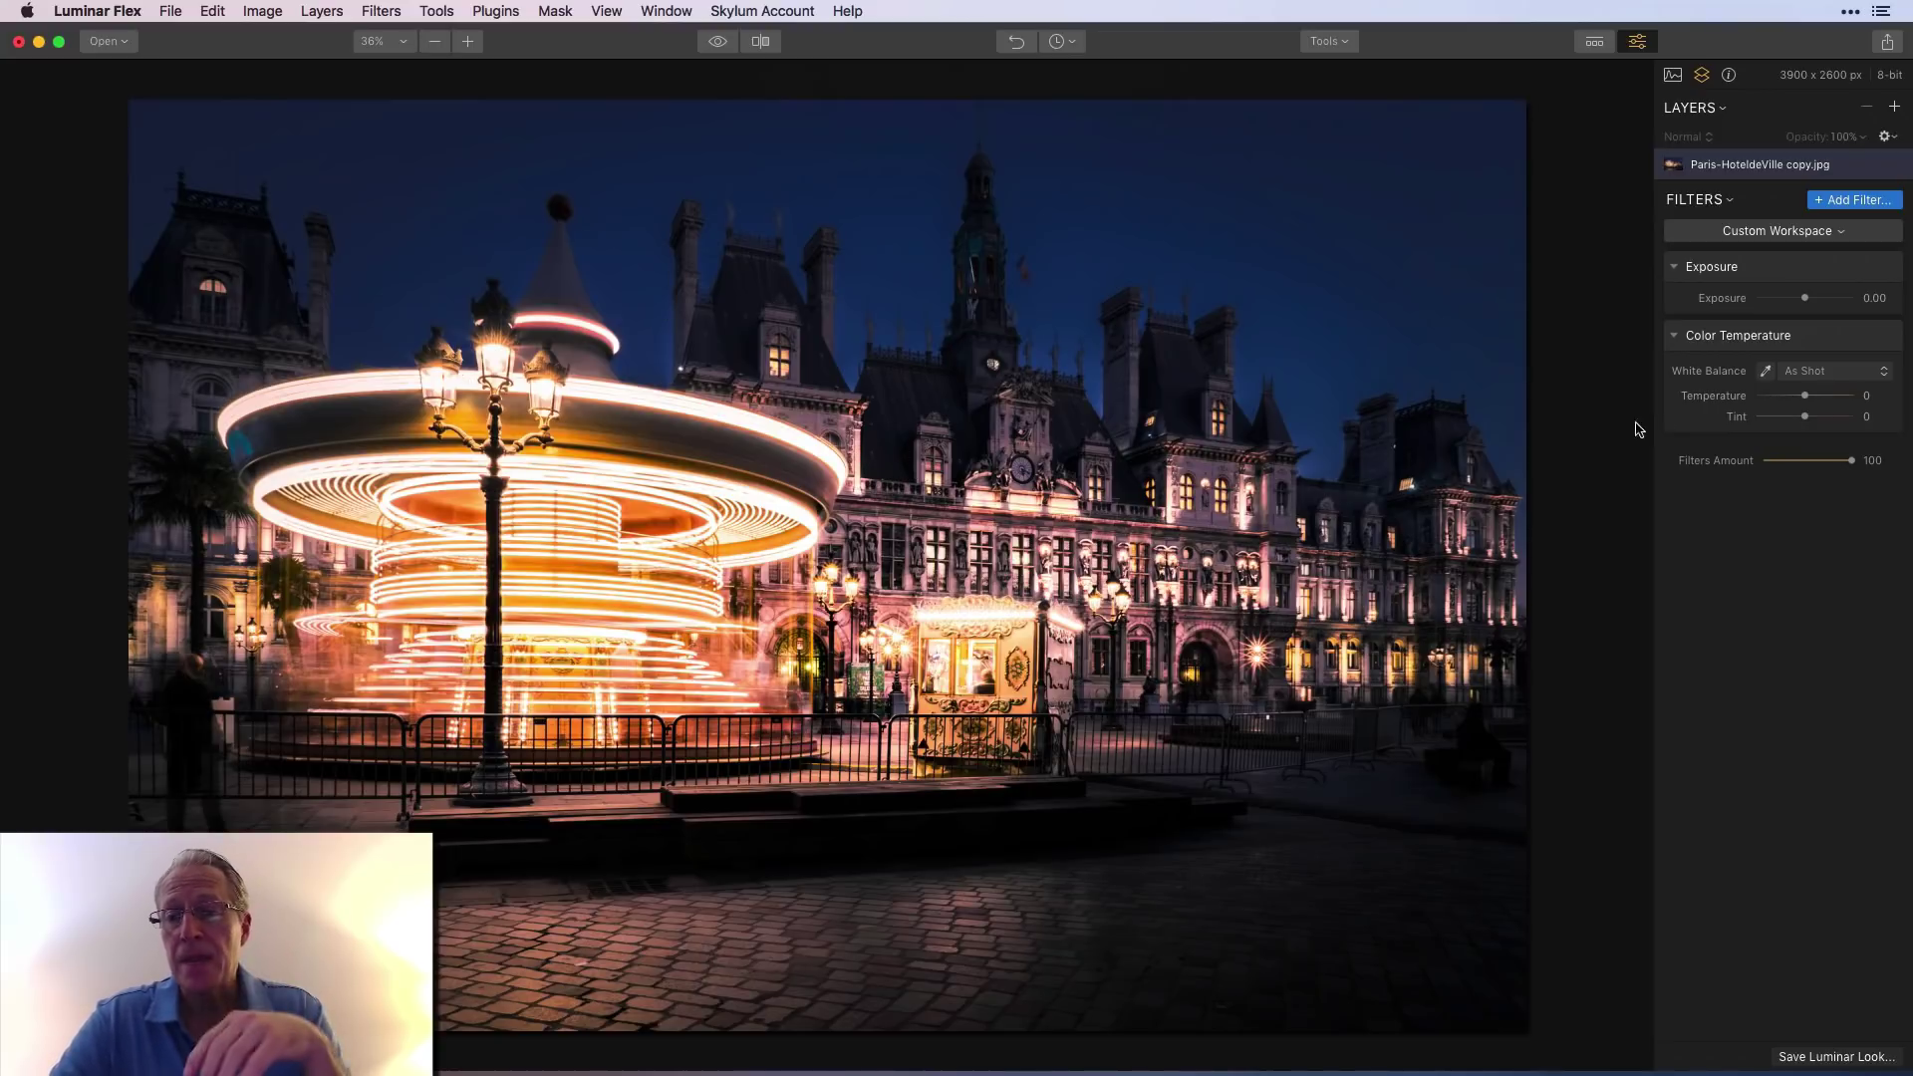
pyautogui.moveTo(1662, 431)
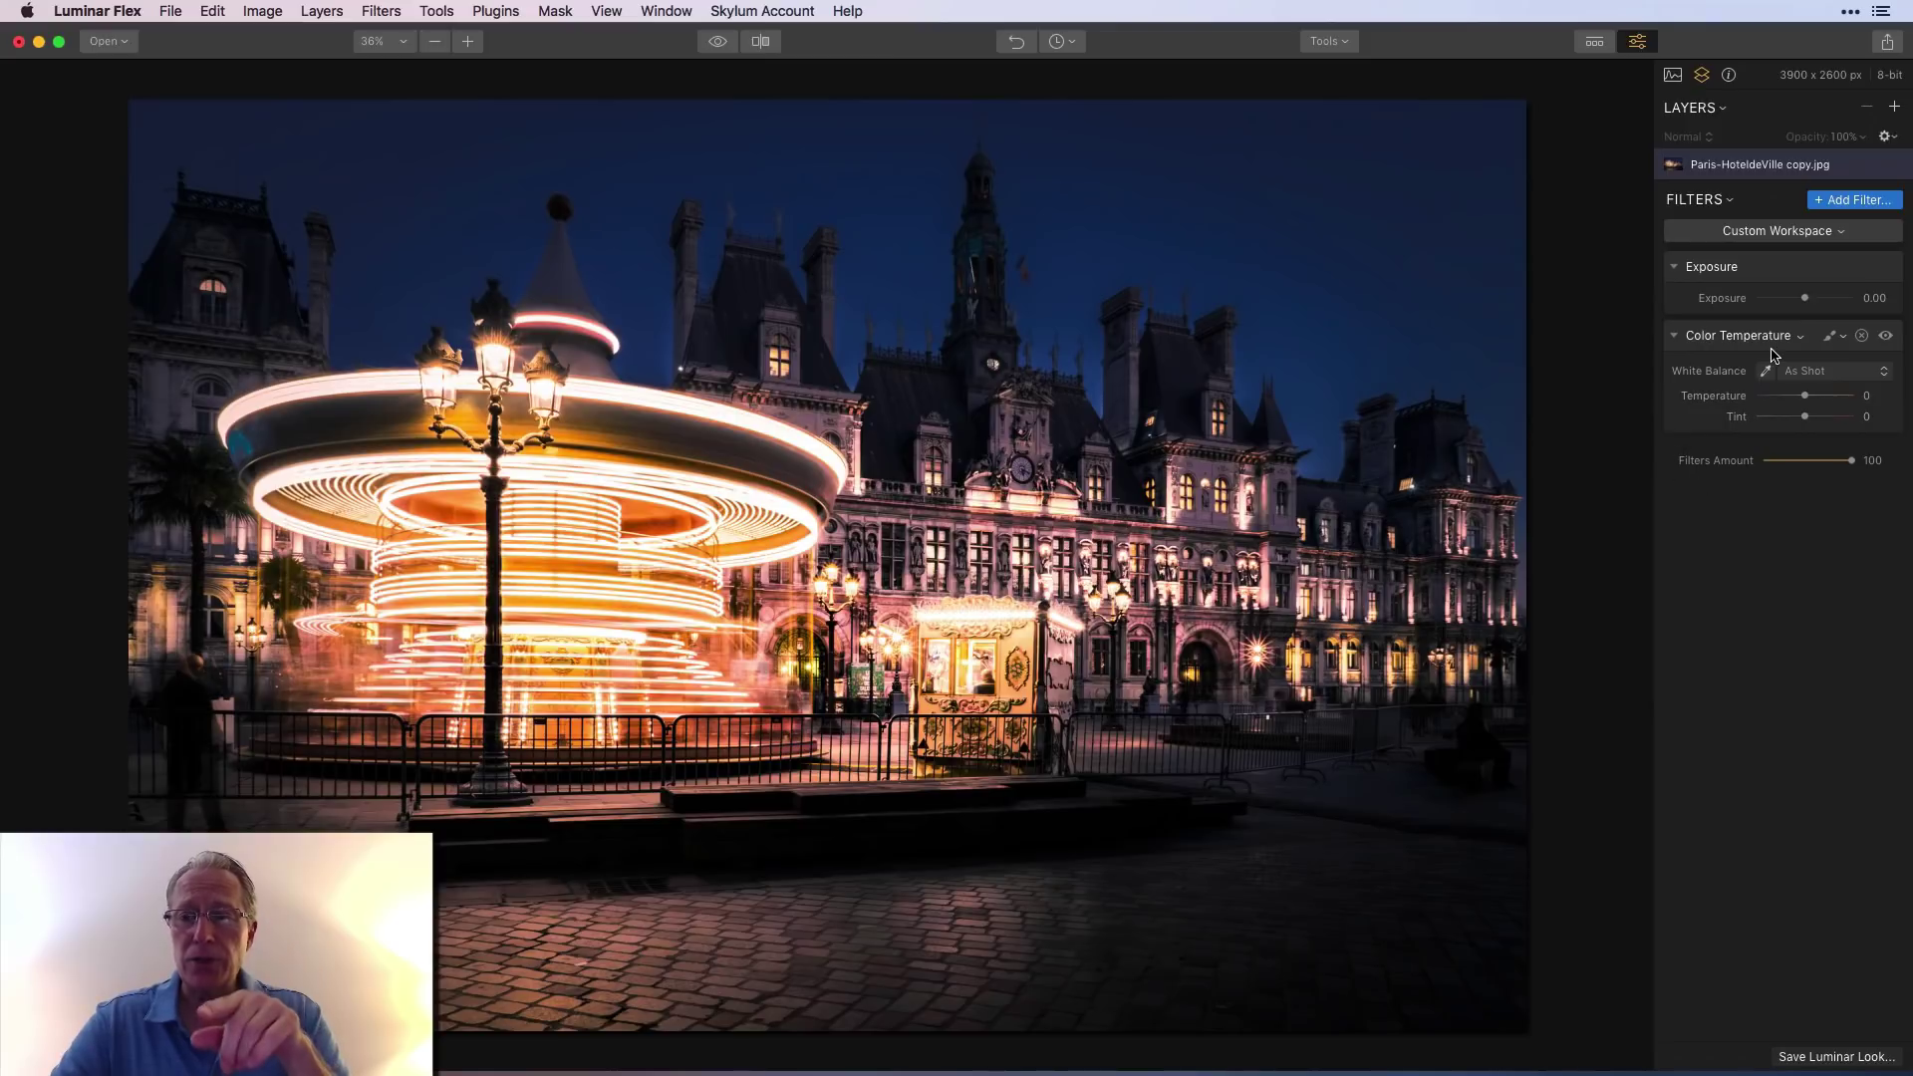
pyautogui.moveTo(1772, 292)
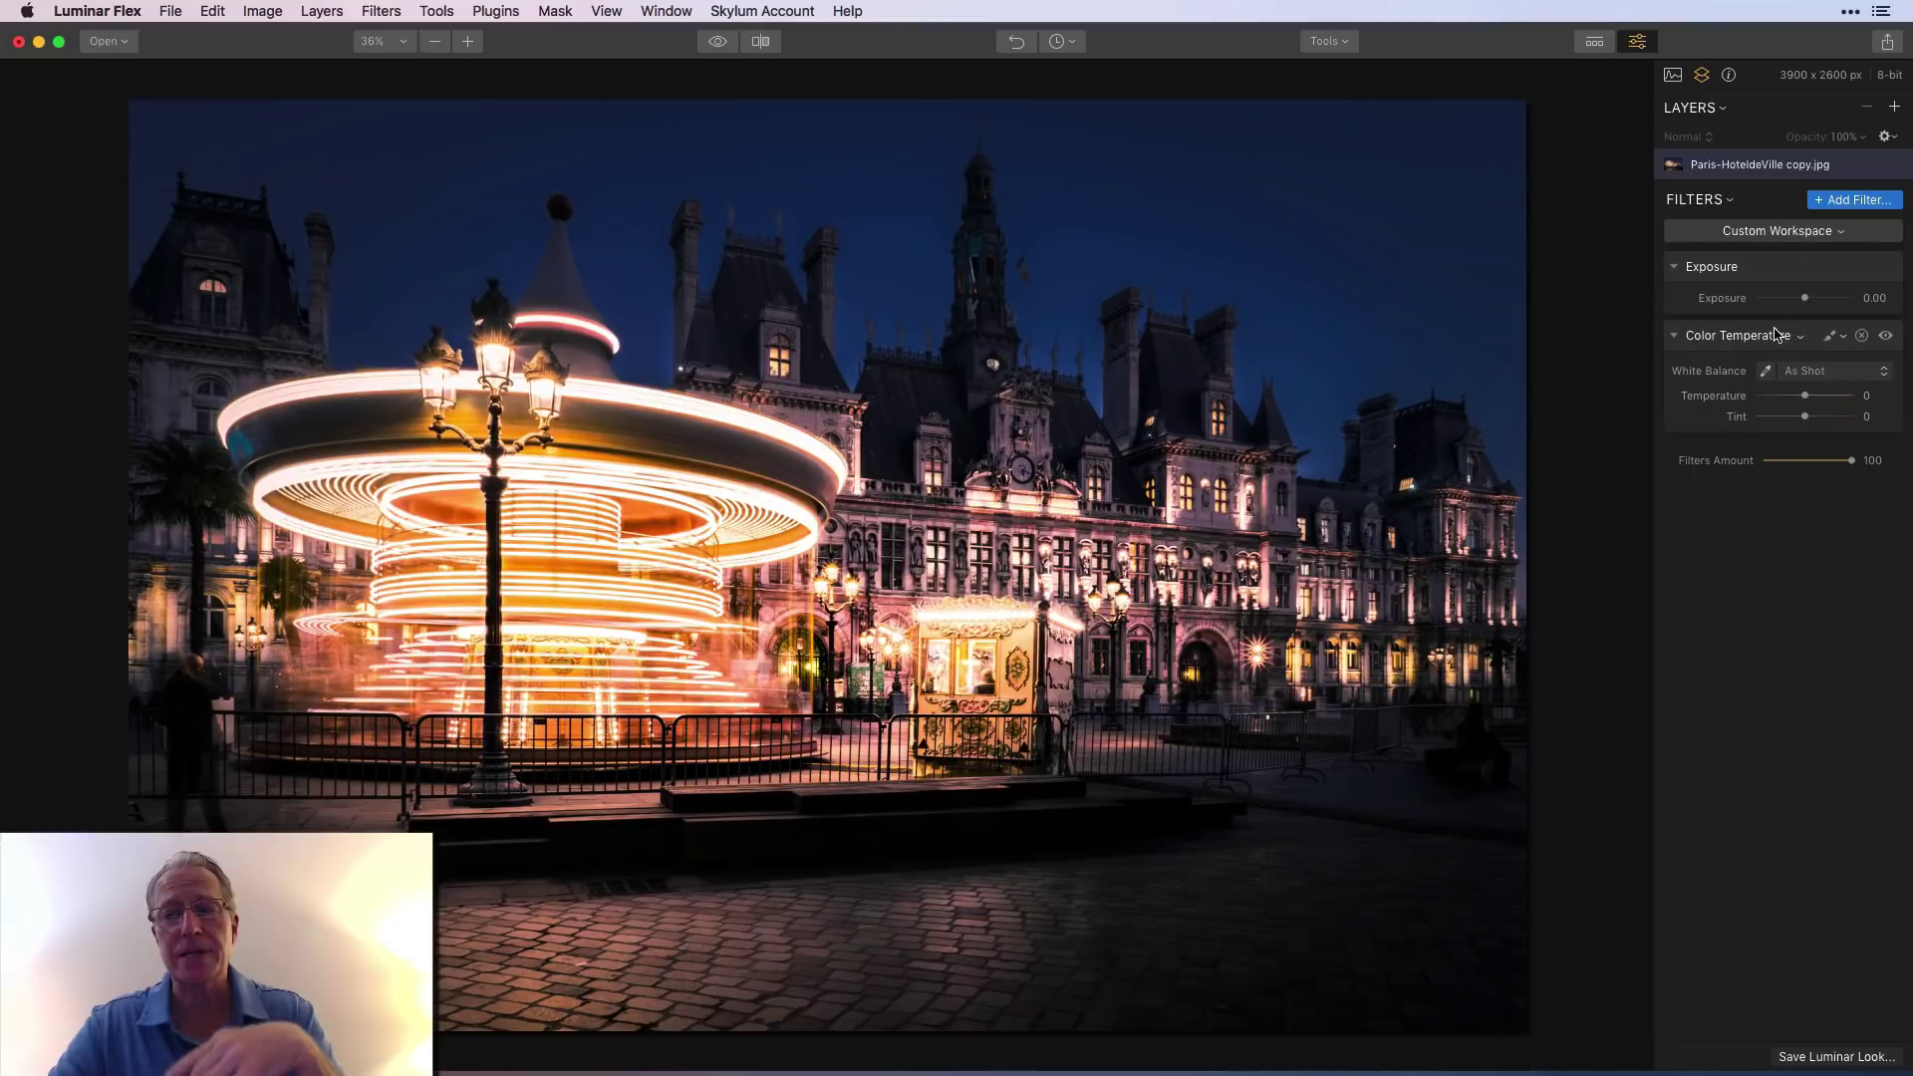
pyautogui.click(1894, 107)
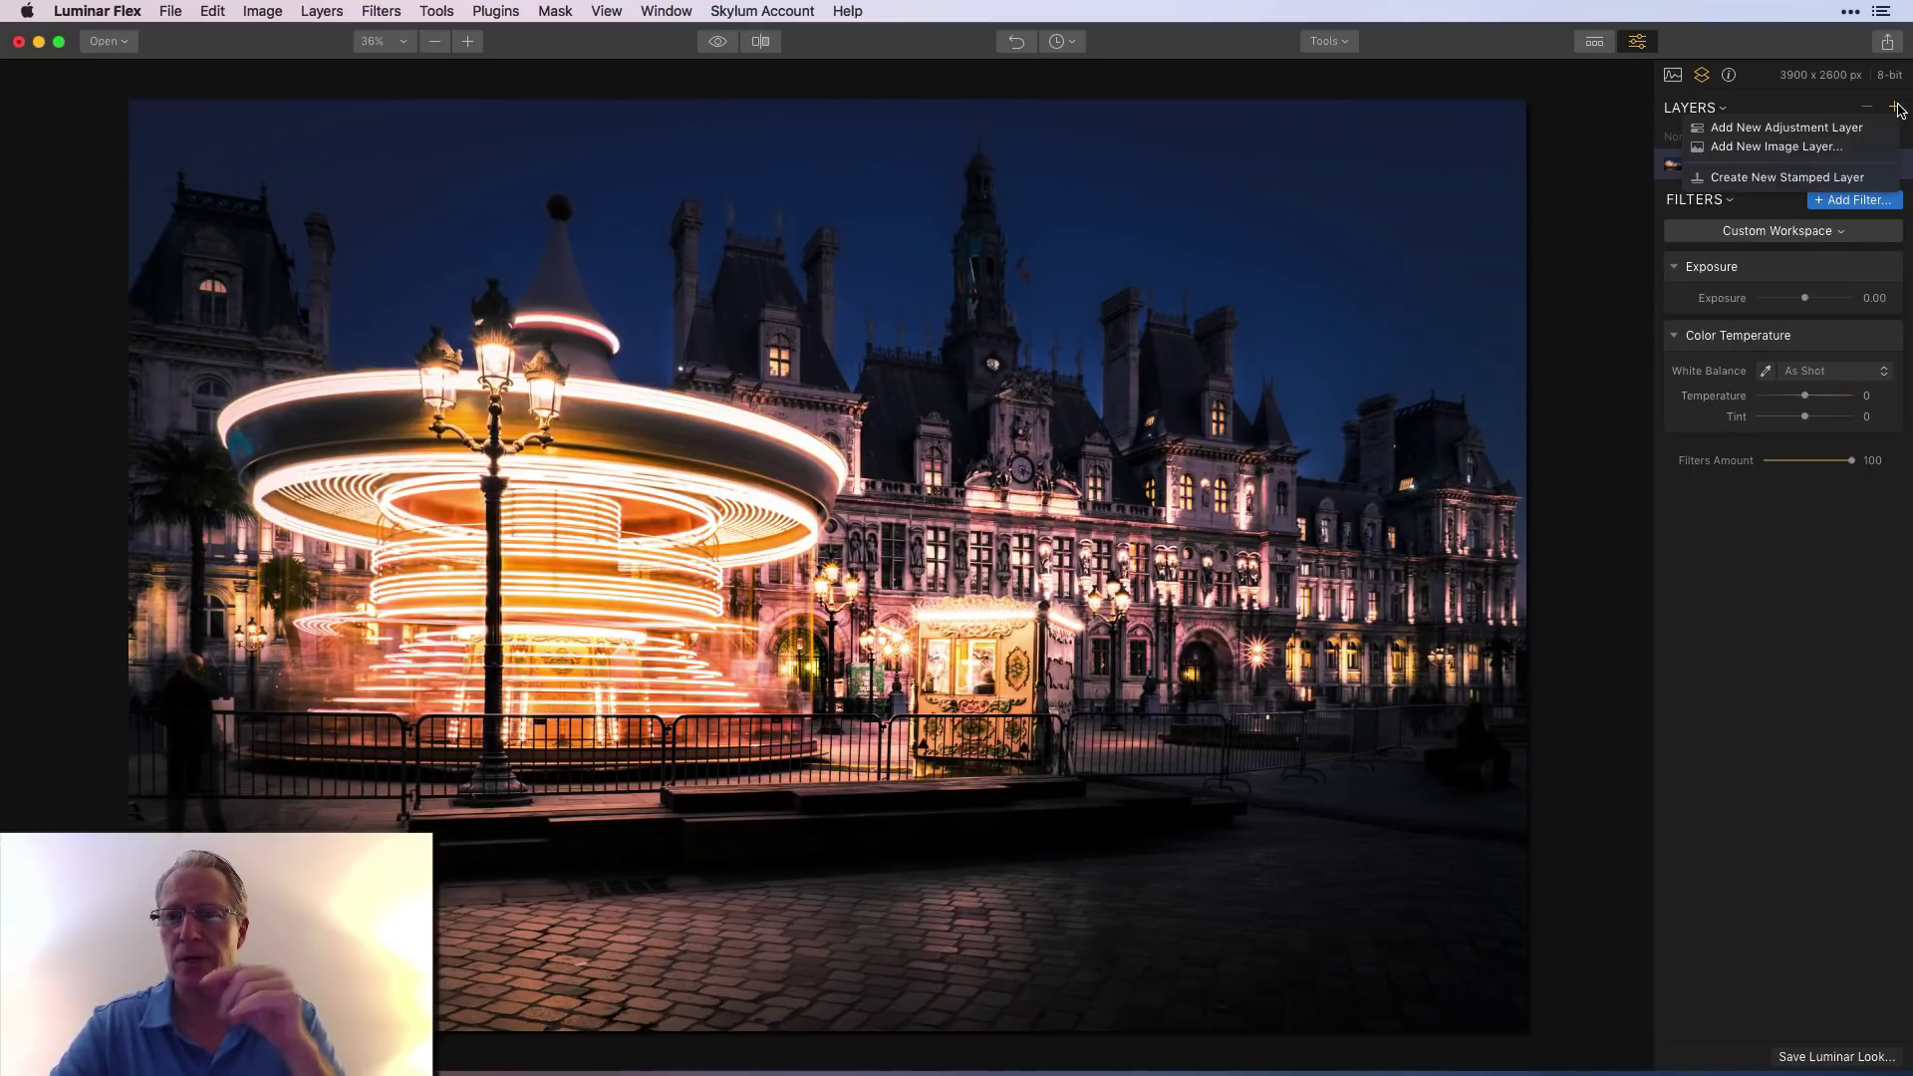
# Step: Add a new adjustment layer holding Exposure and Color Temperature filters at defaults
pyautogui.click(1813, 130)
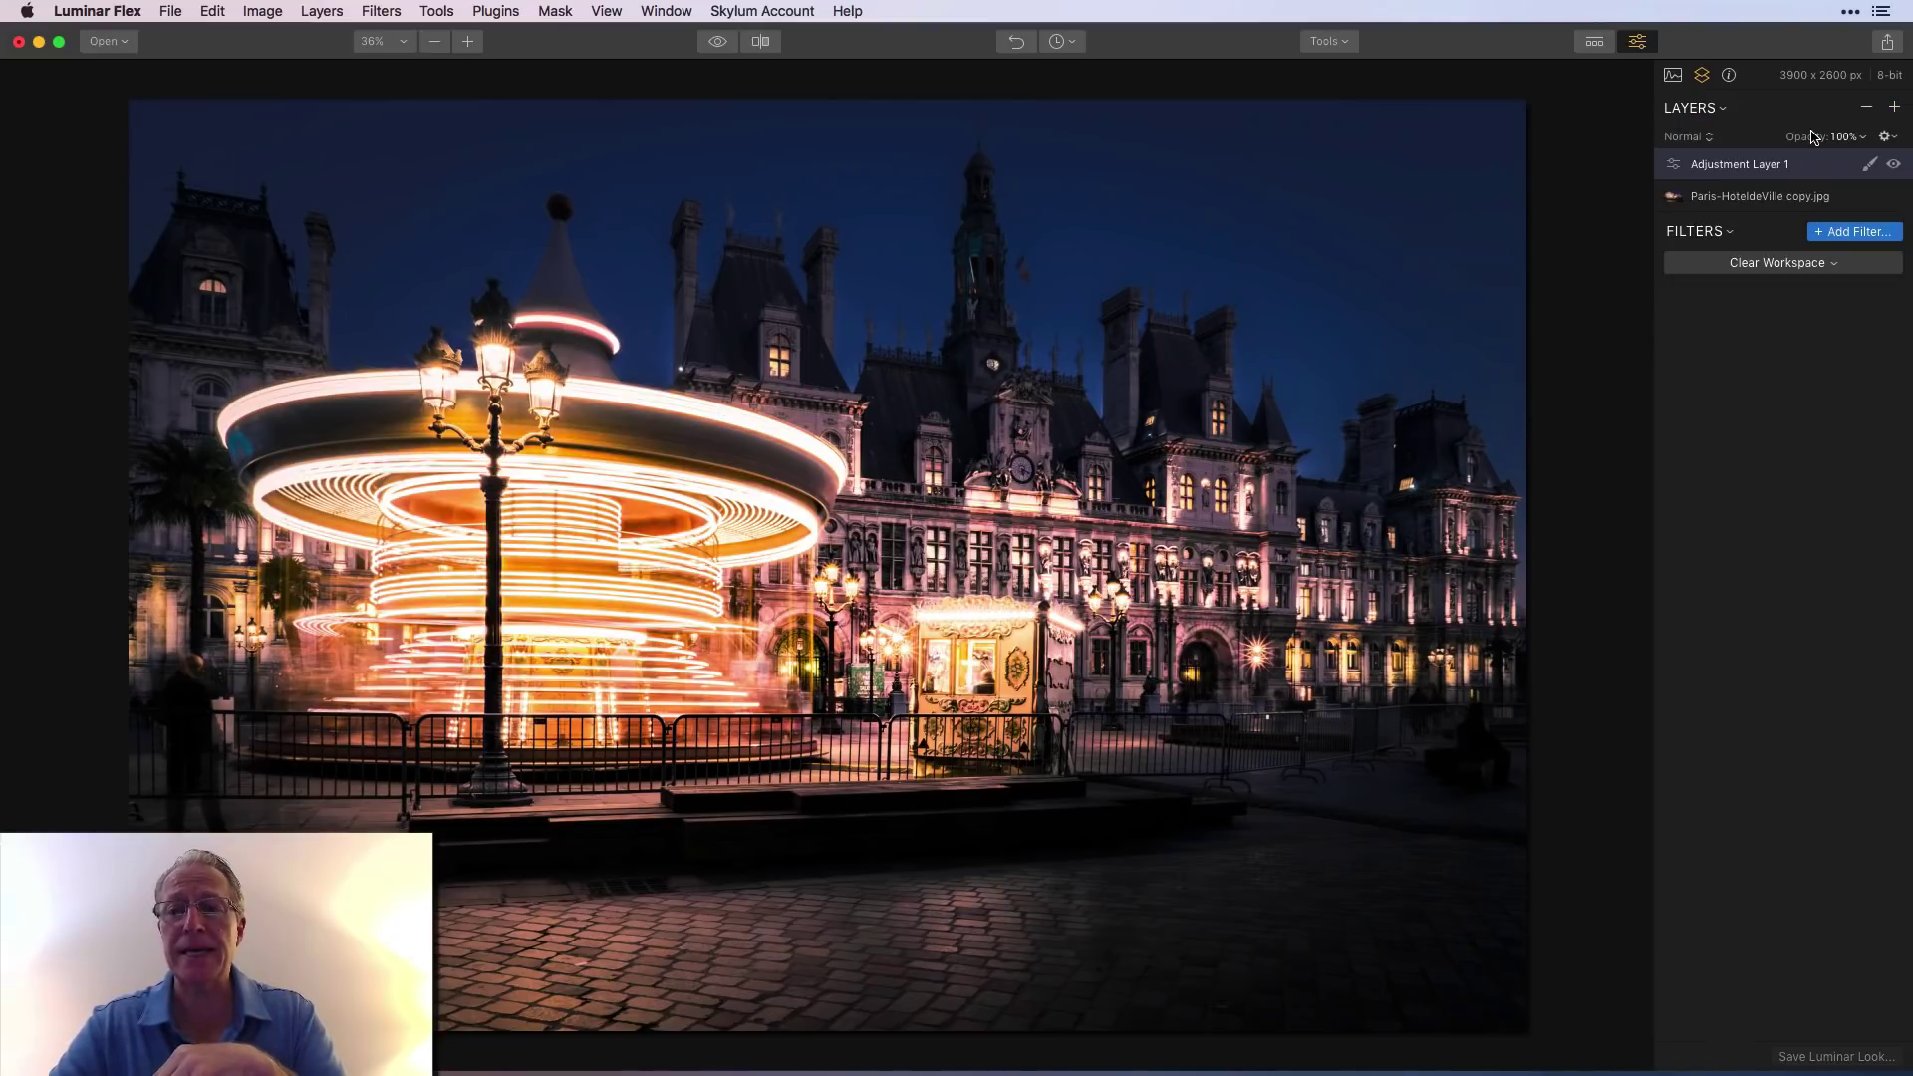
pyautogui.click(1846, 233)
pyautogui.scroll(1, 1494, 847)
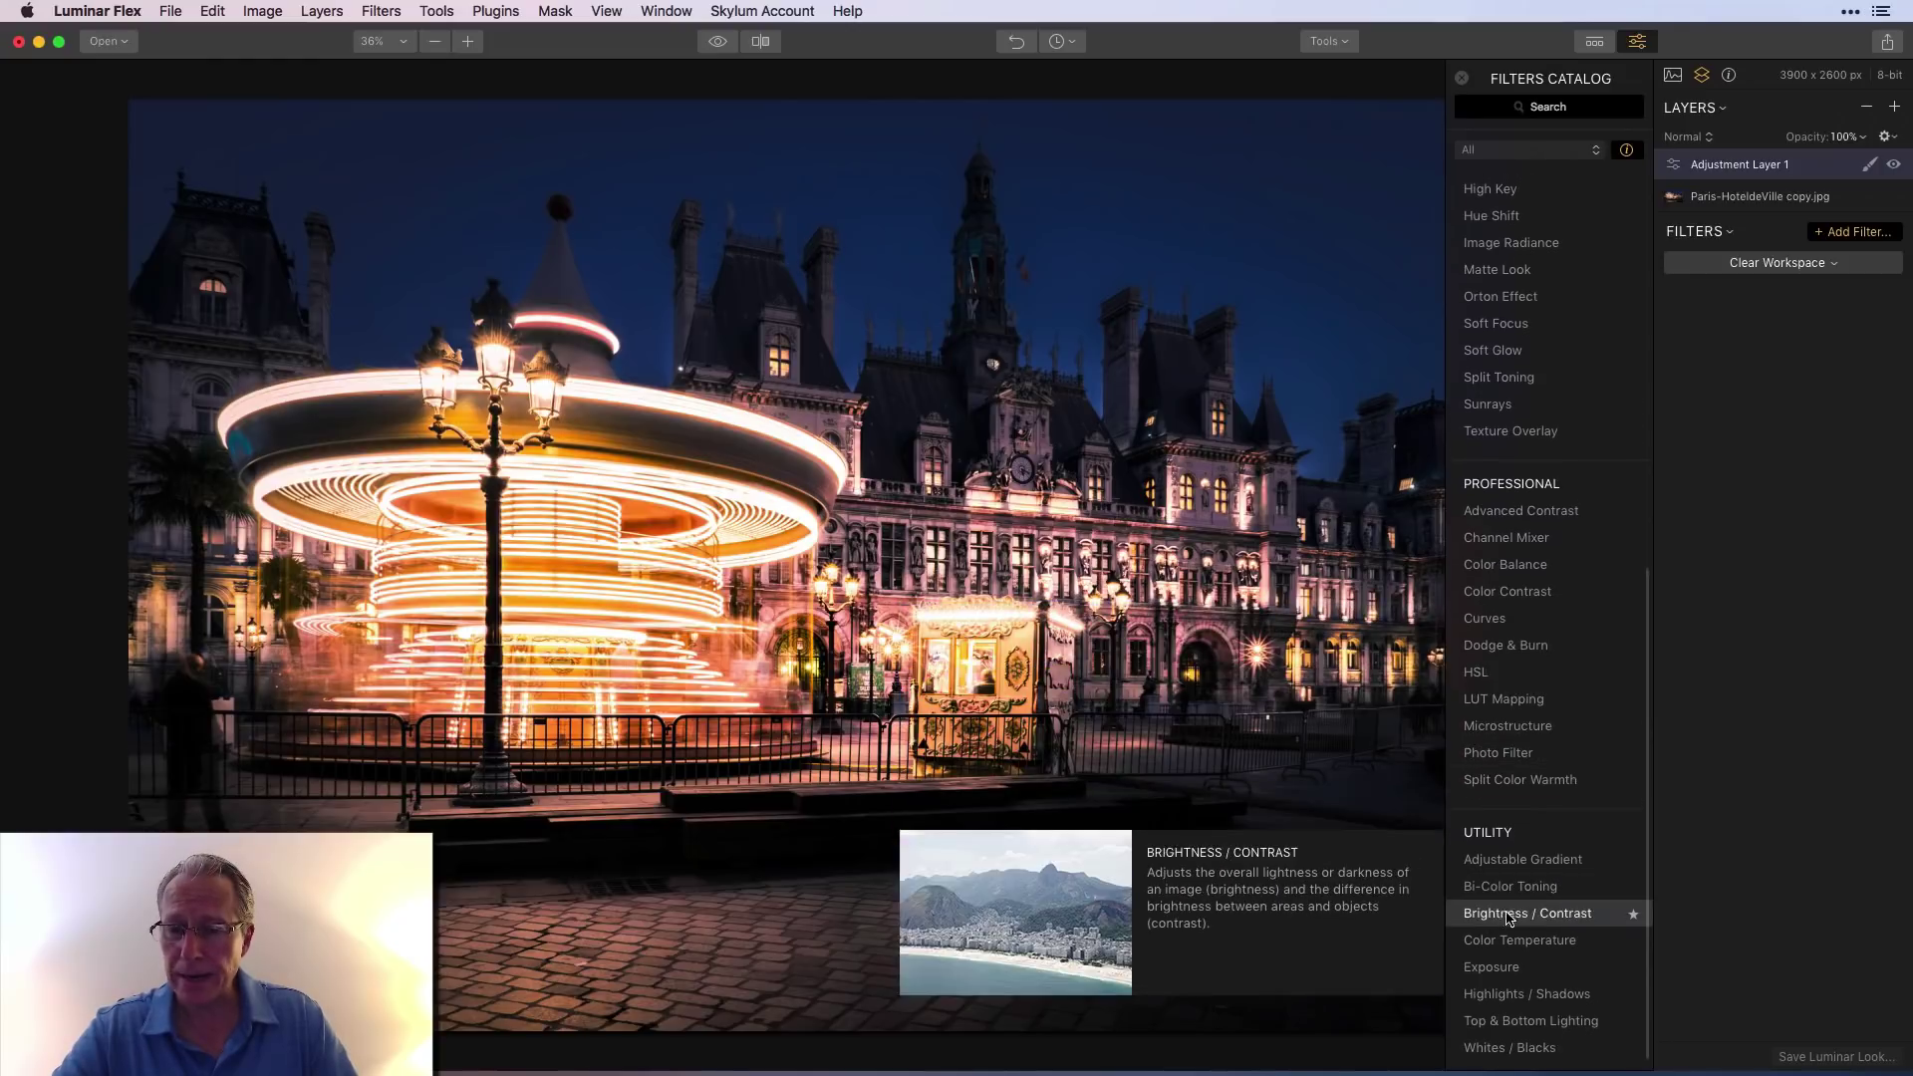
pyautogui.click(1516, 967)
pyautogui.click(1519, 940)
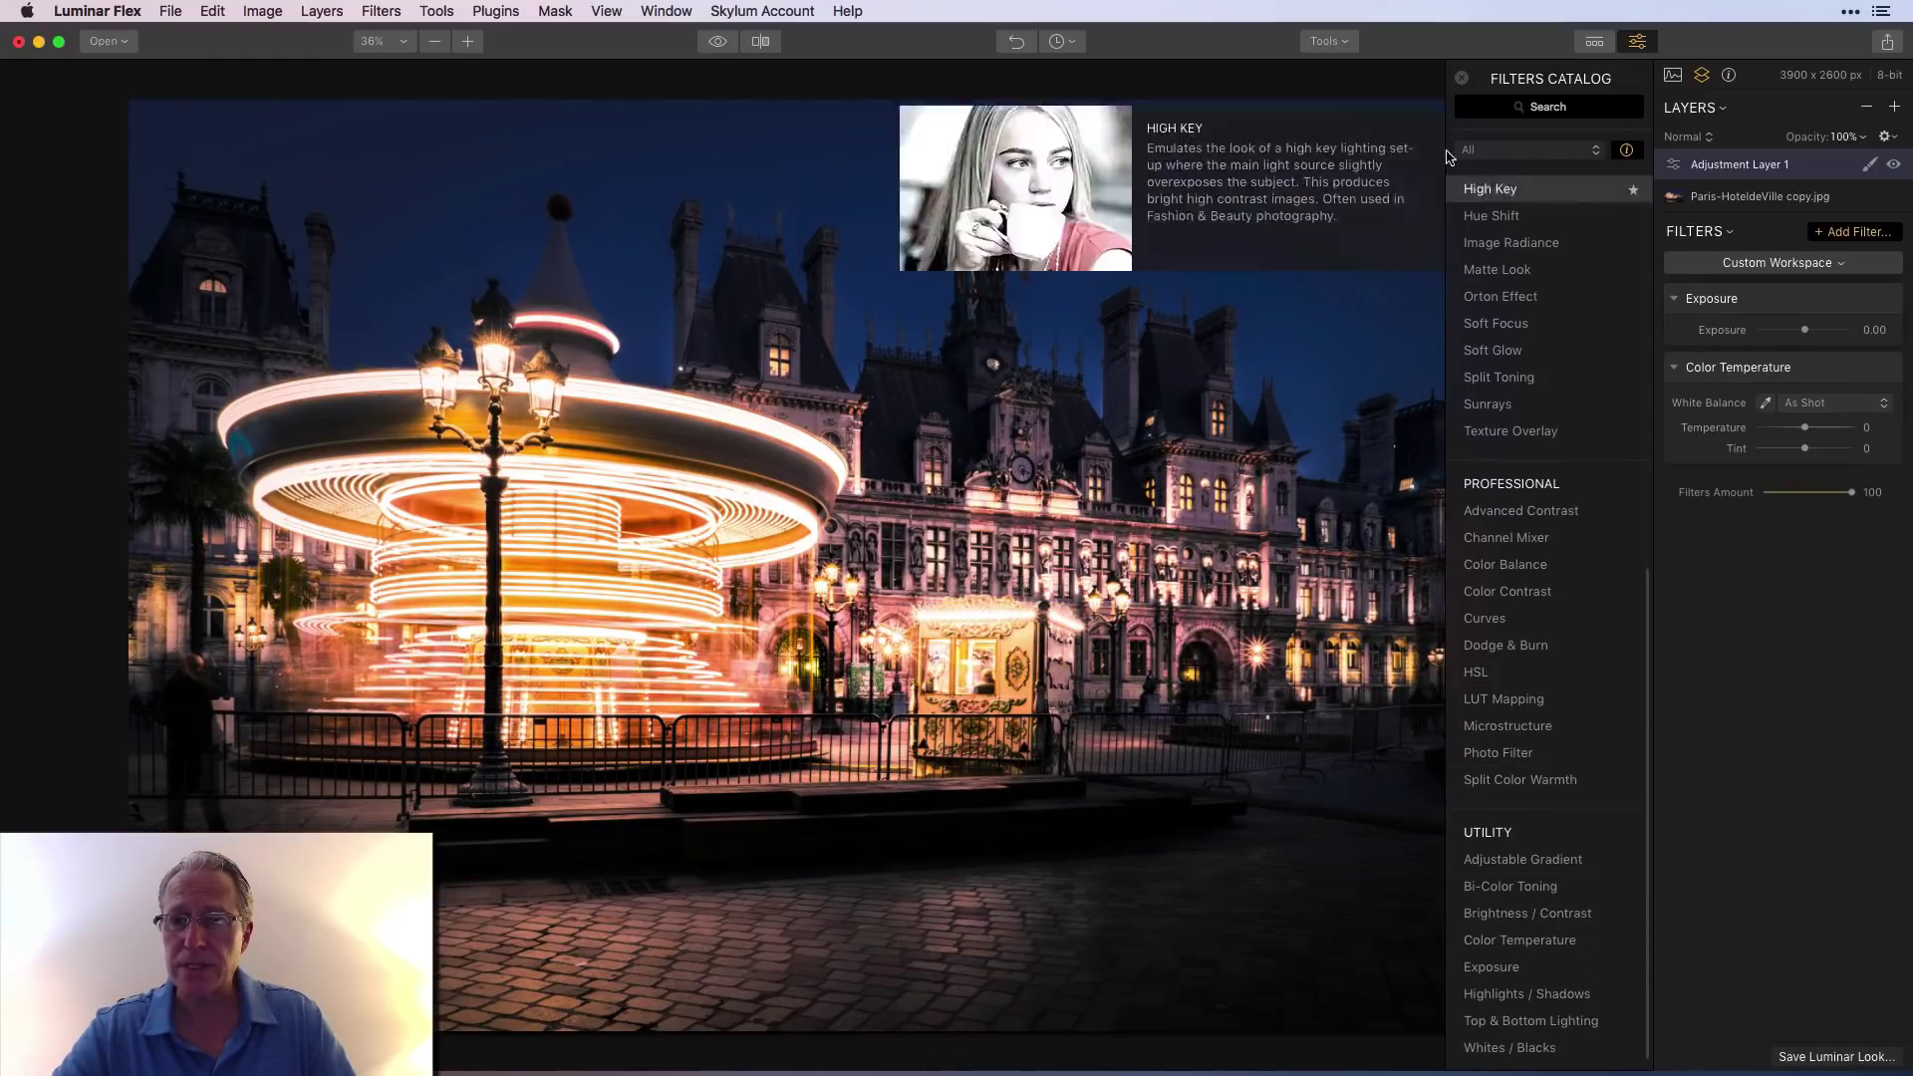
pyautogui.click(1462, 79)
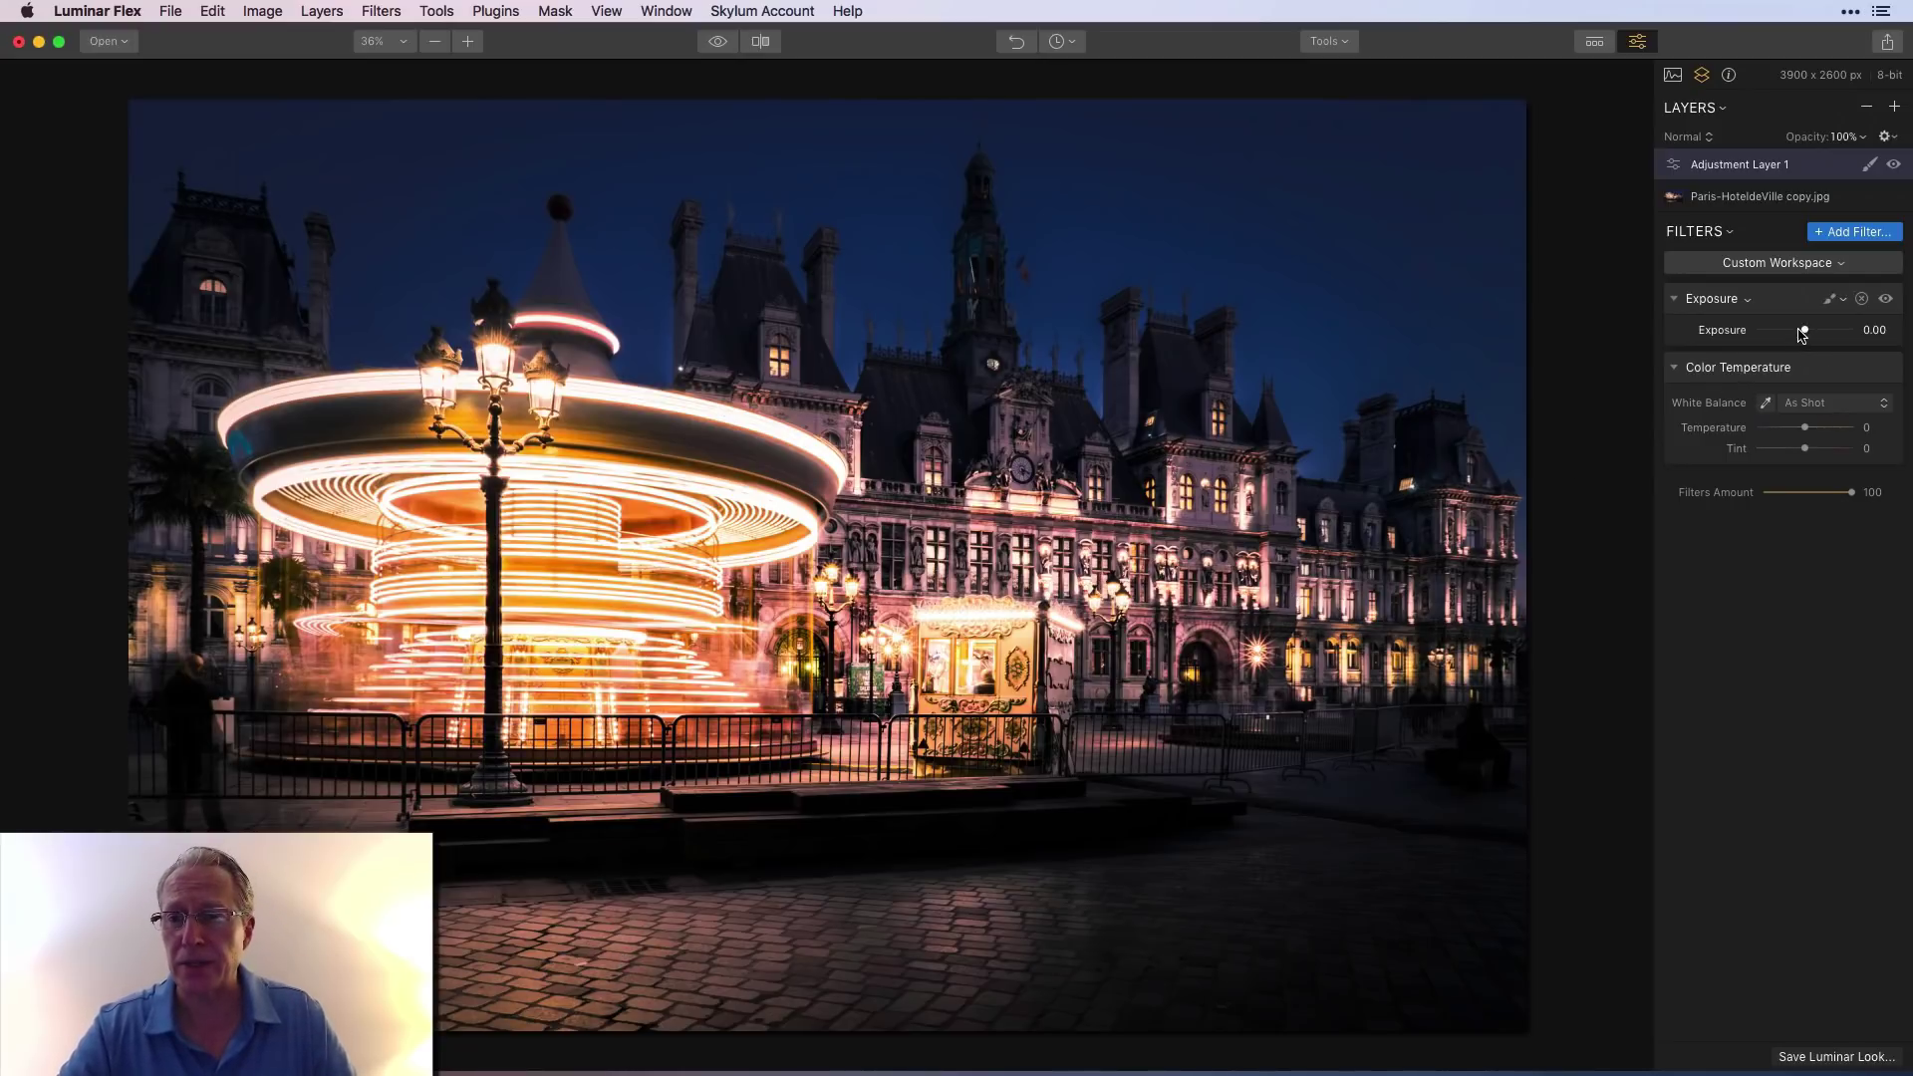
# Step: Set Exposure 1.59 and Temperature 30, masked by an inverted radial ellipse on the lower-right cobblestones
pyautogui.moveTo(1804, 332); pyautogui.dragTo(1822, 339)
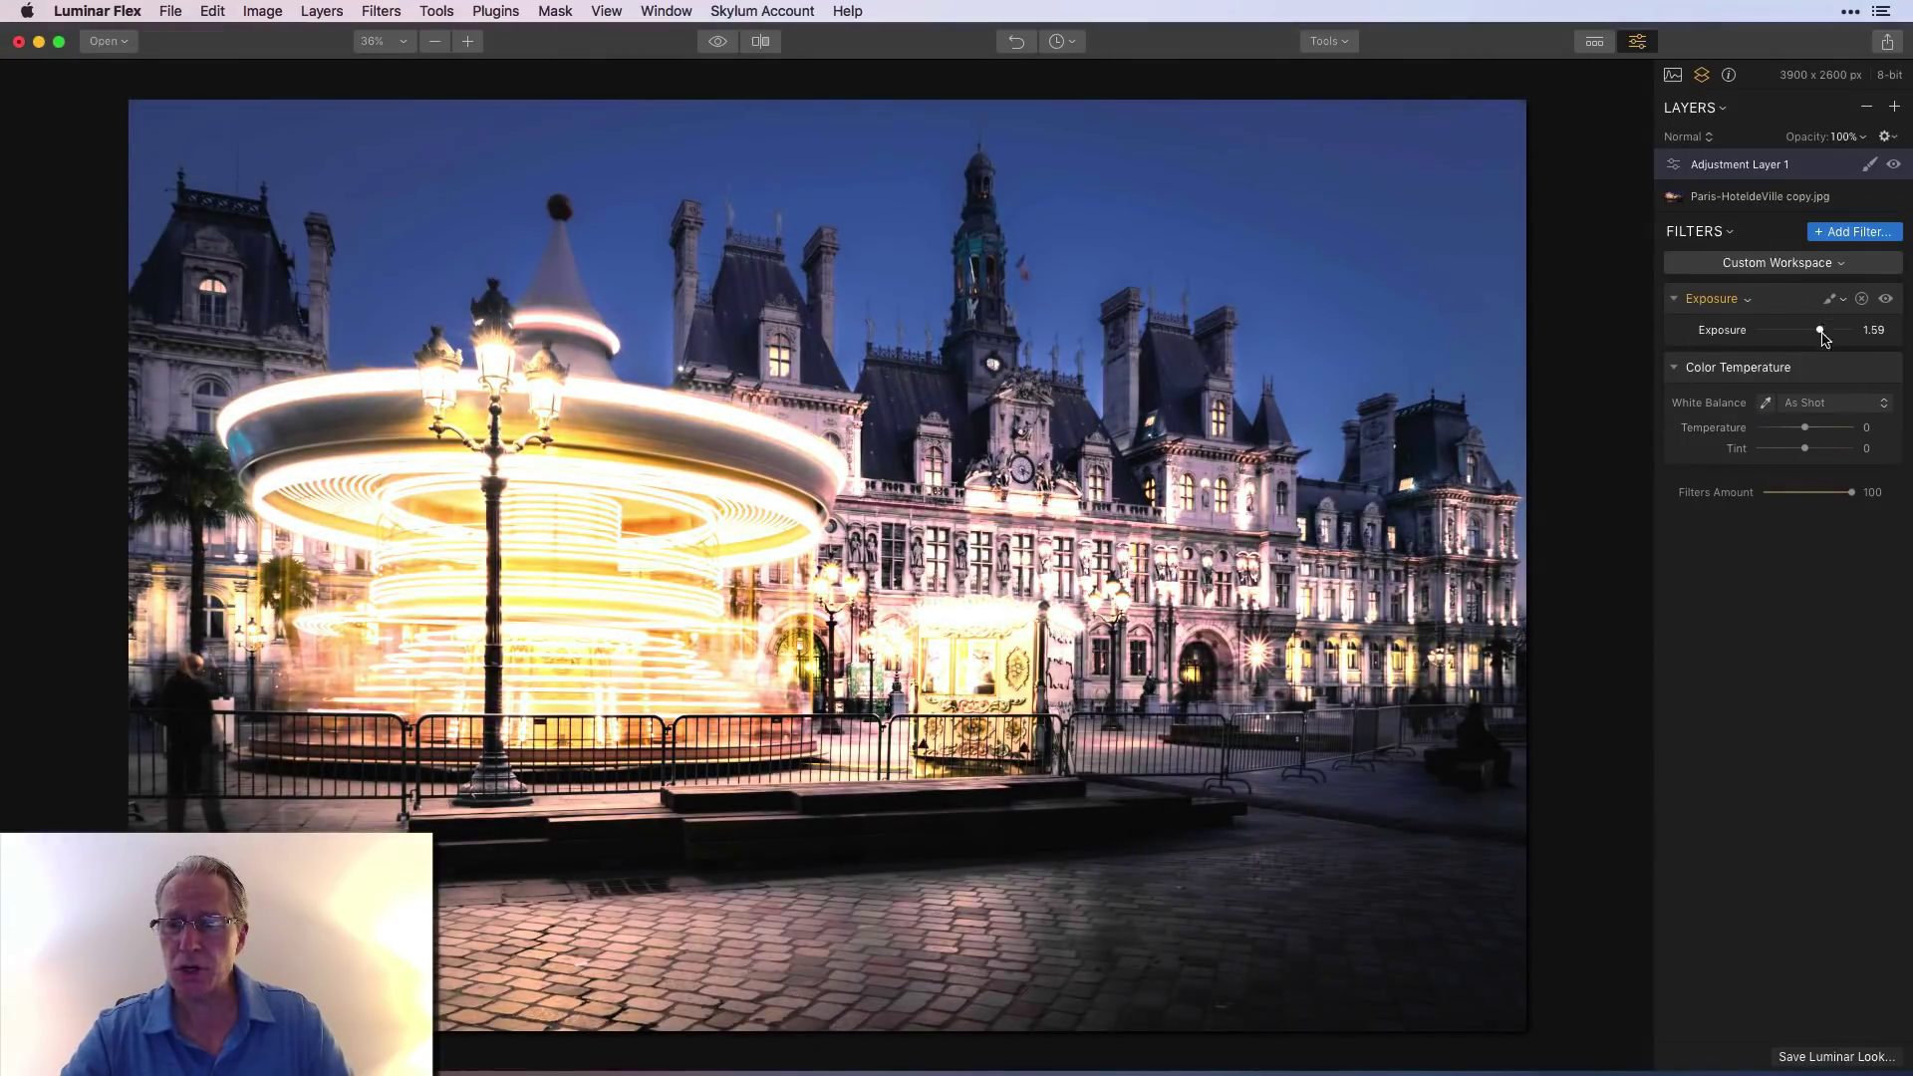
pyautogui.moveTo(1805, 428); pyautogui.dragTo(1826, 430)
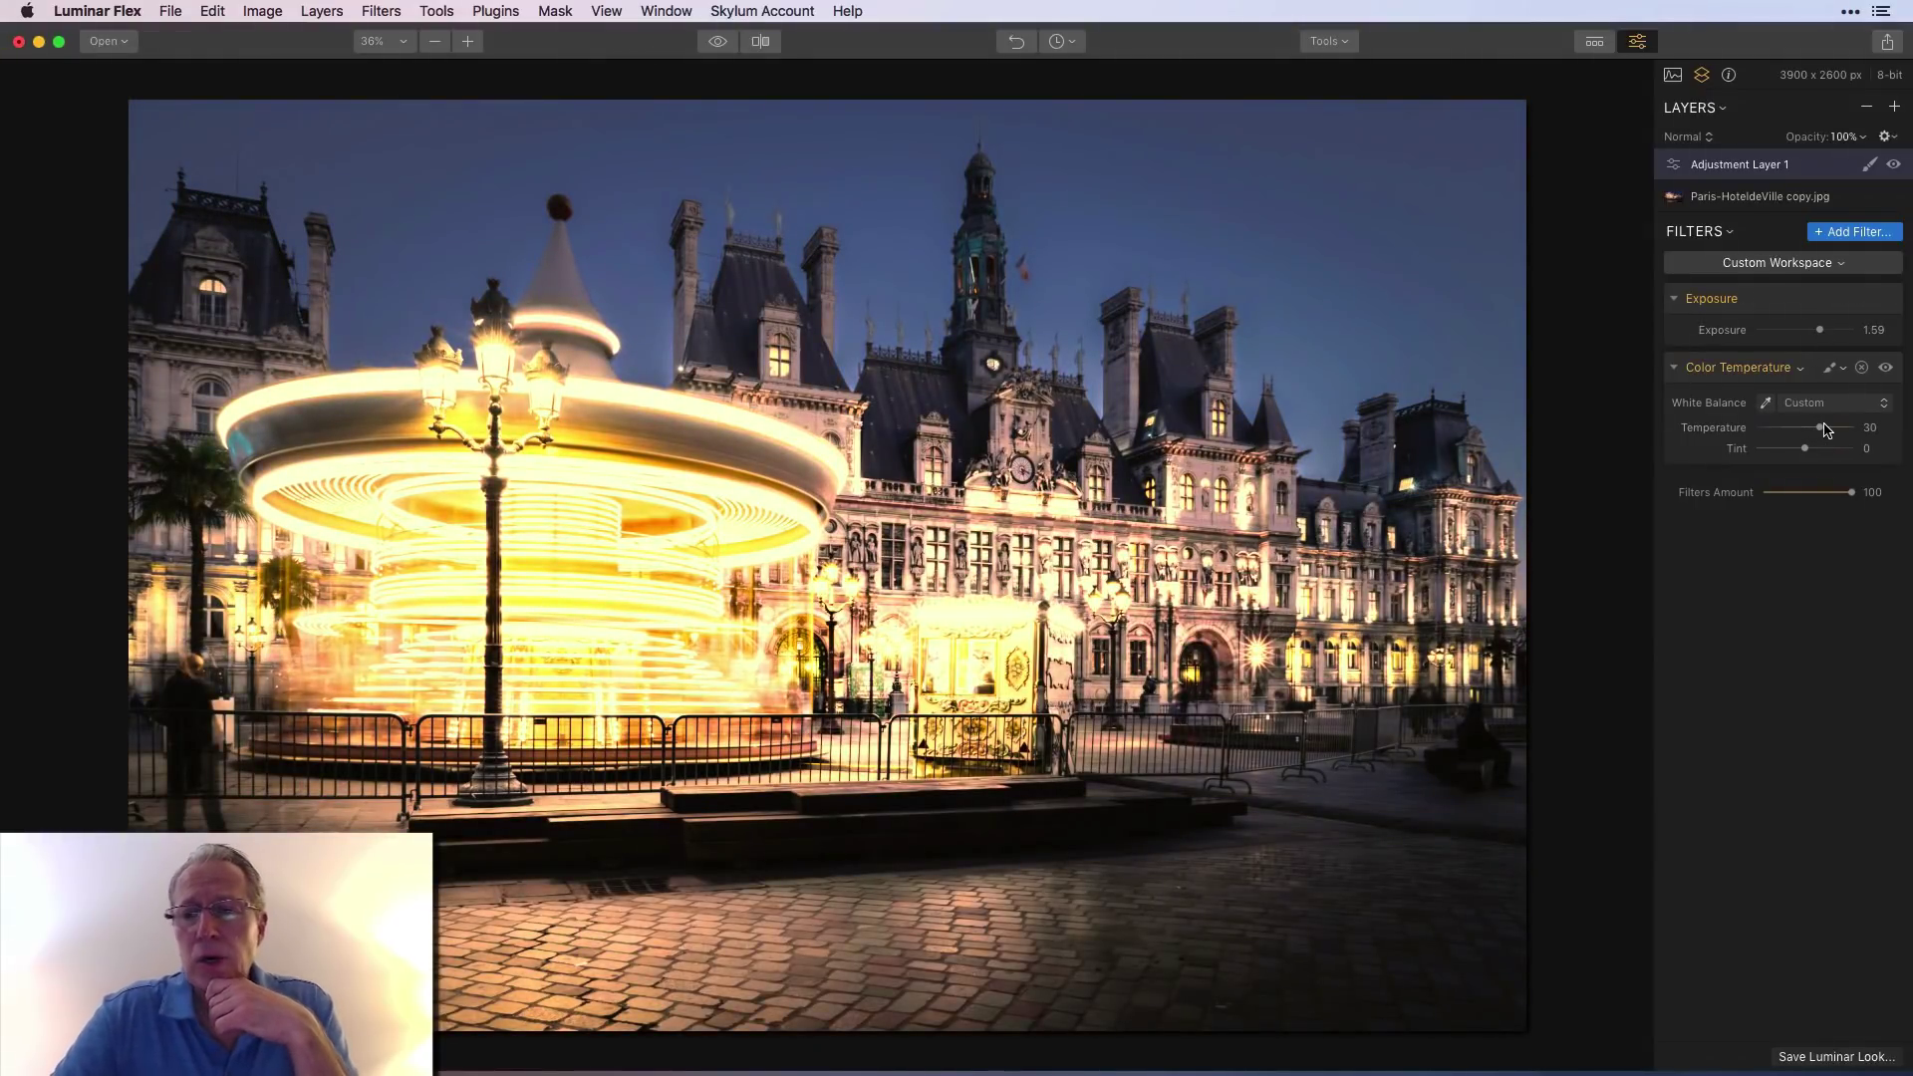
pyautogui.click(1869, 167)
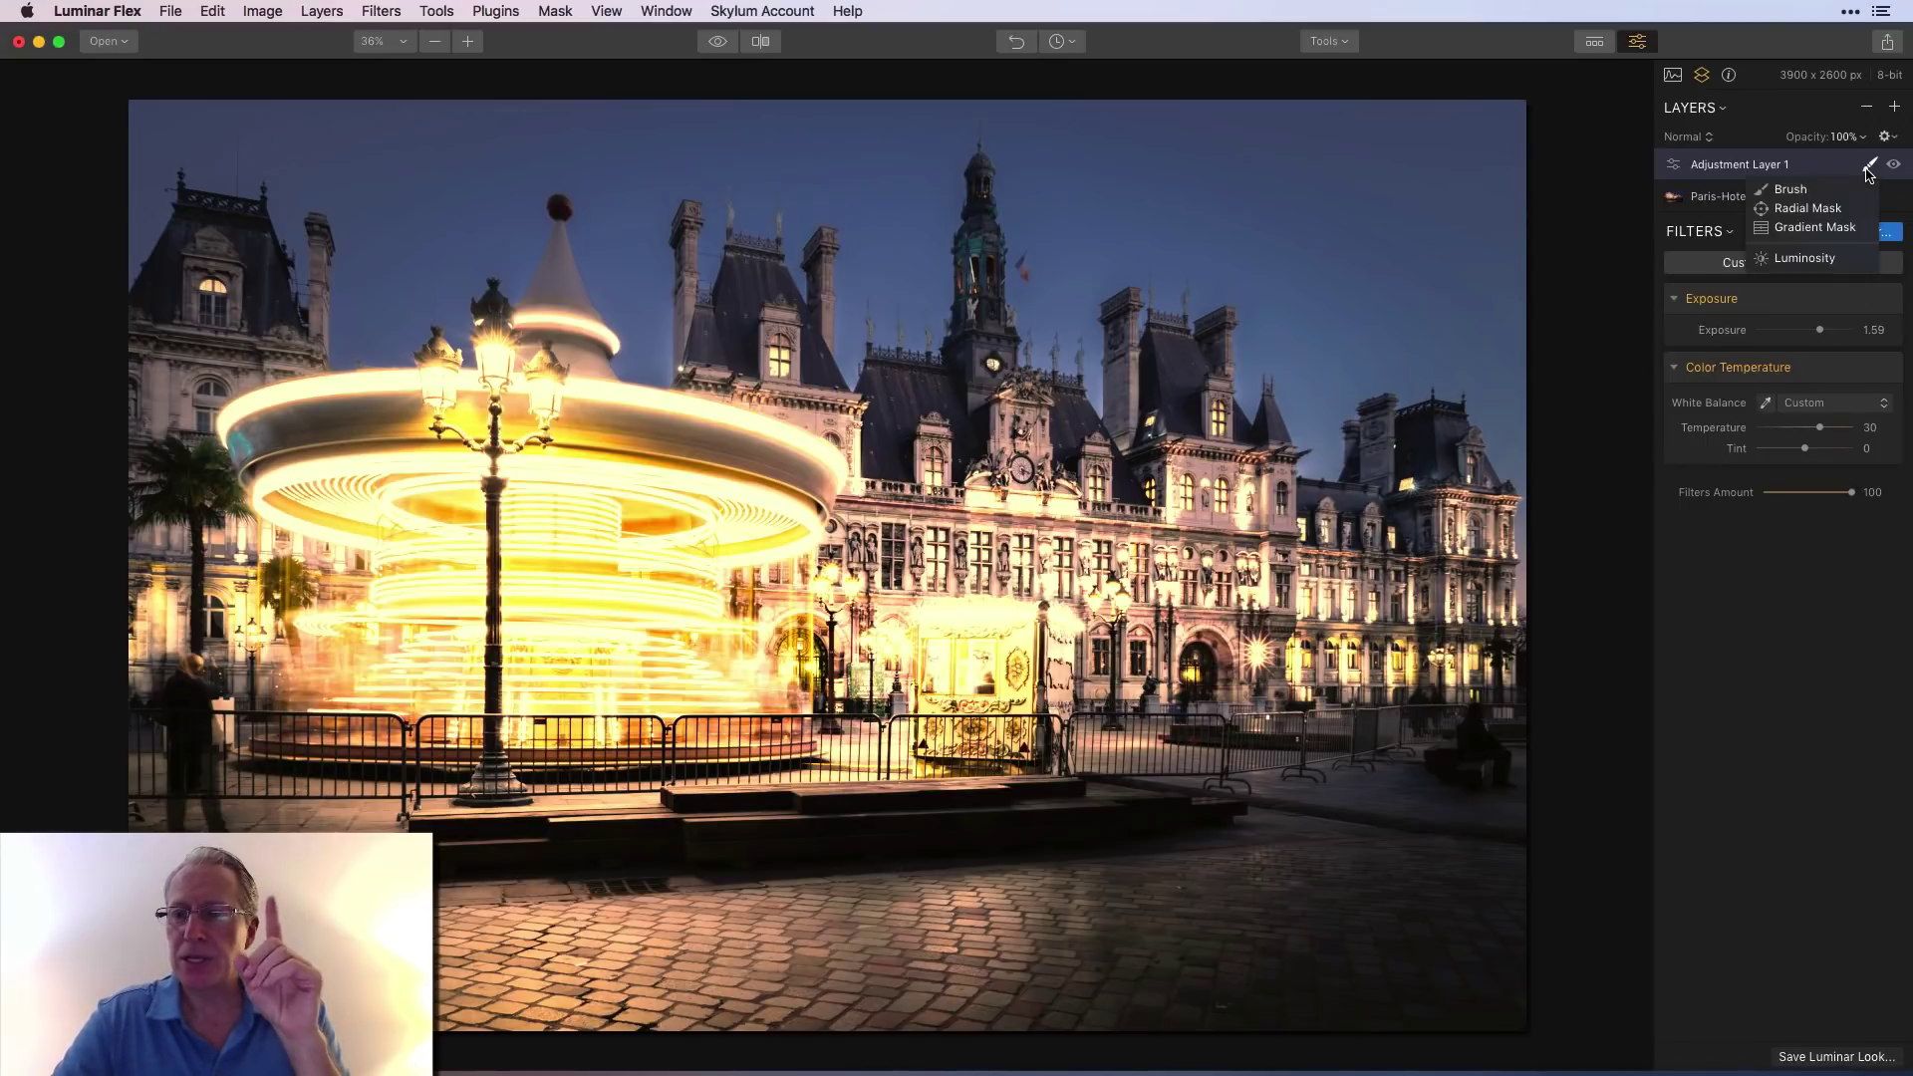
pyautogui.click(1834, 208)
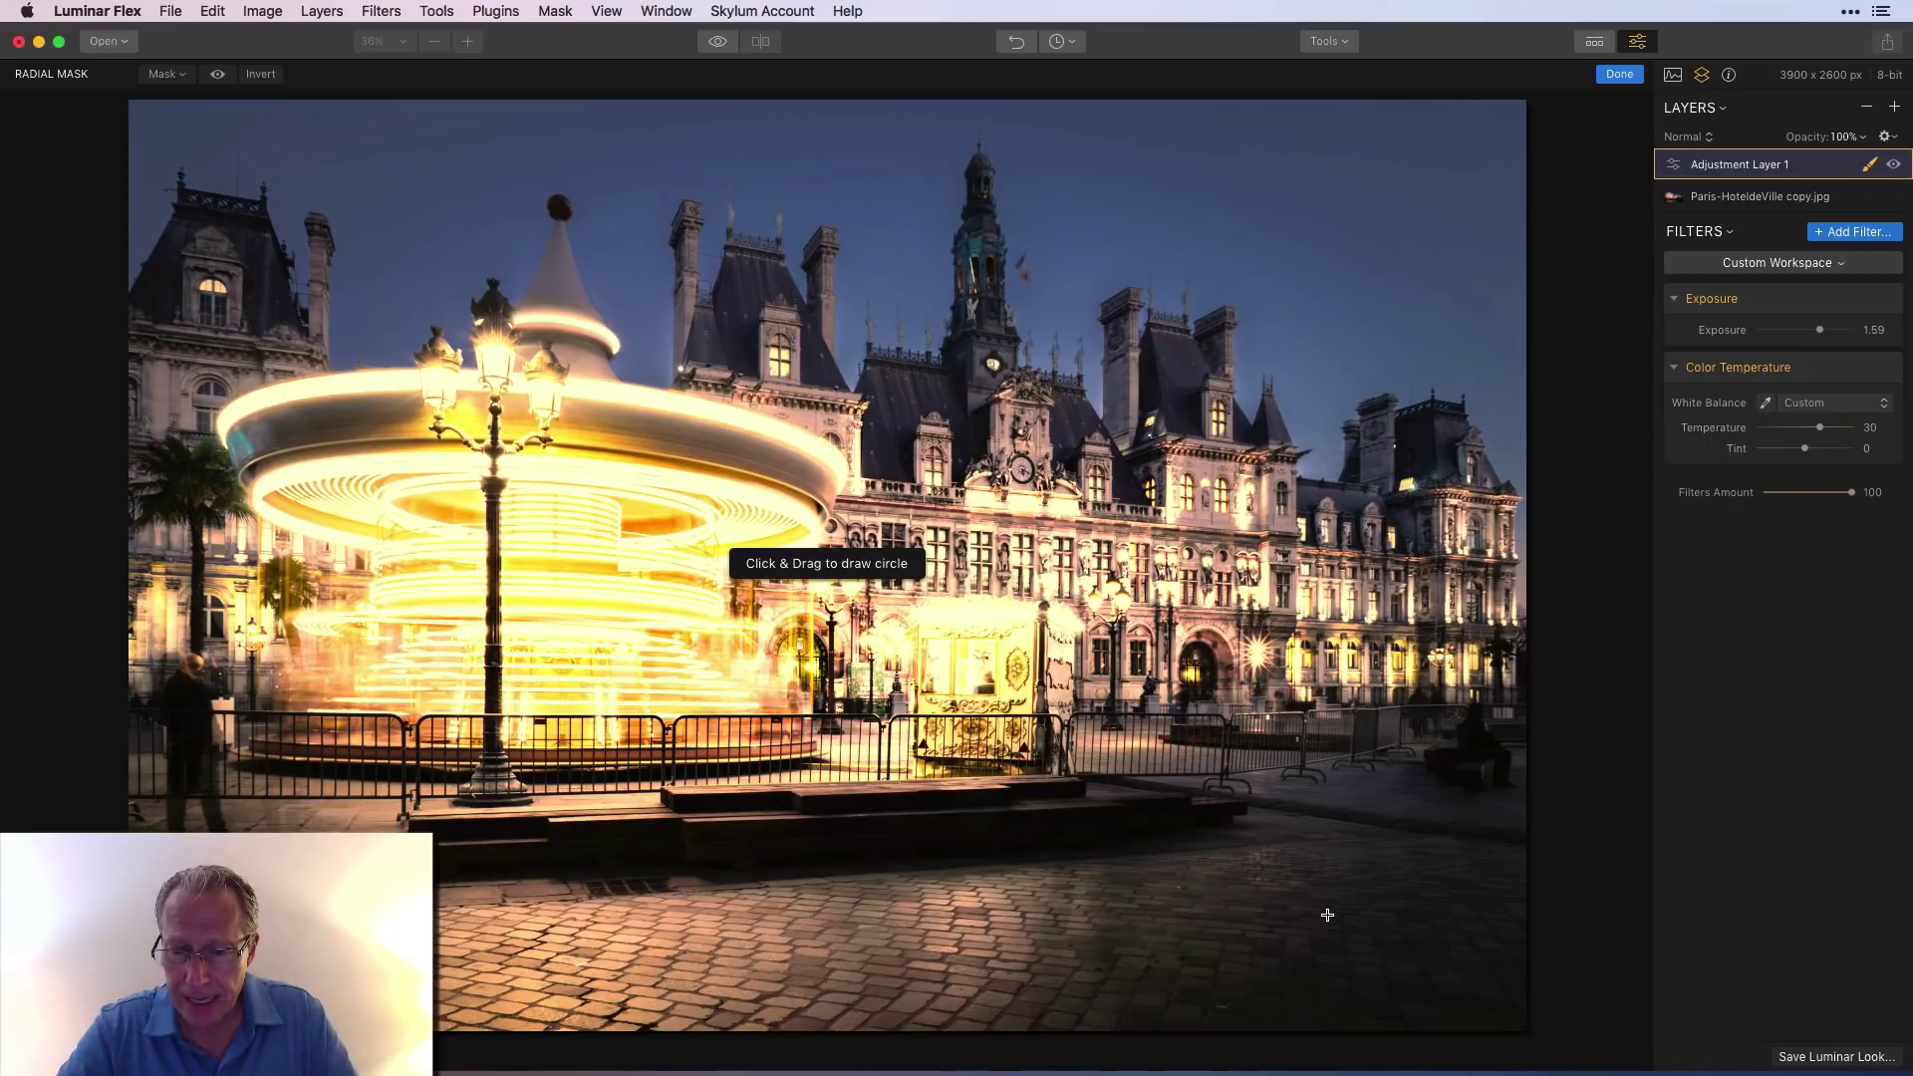
pyautogui.moveTo(1322, 915); pyautogui.dragTo(1364, 915)
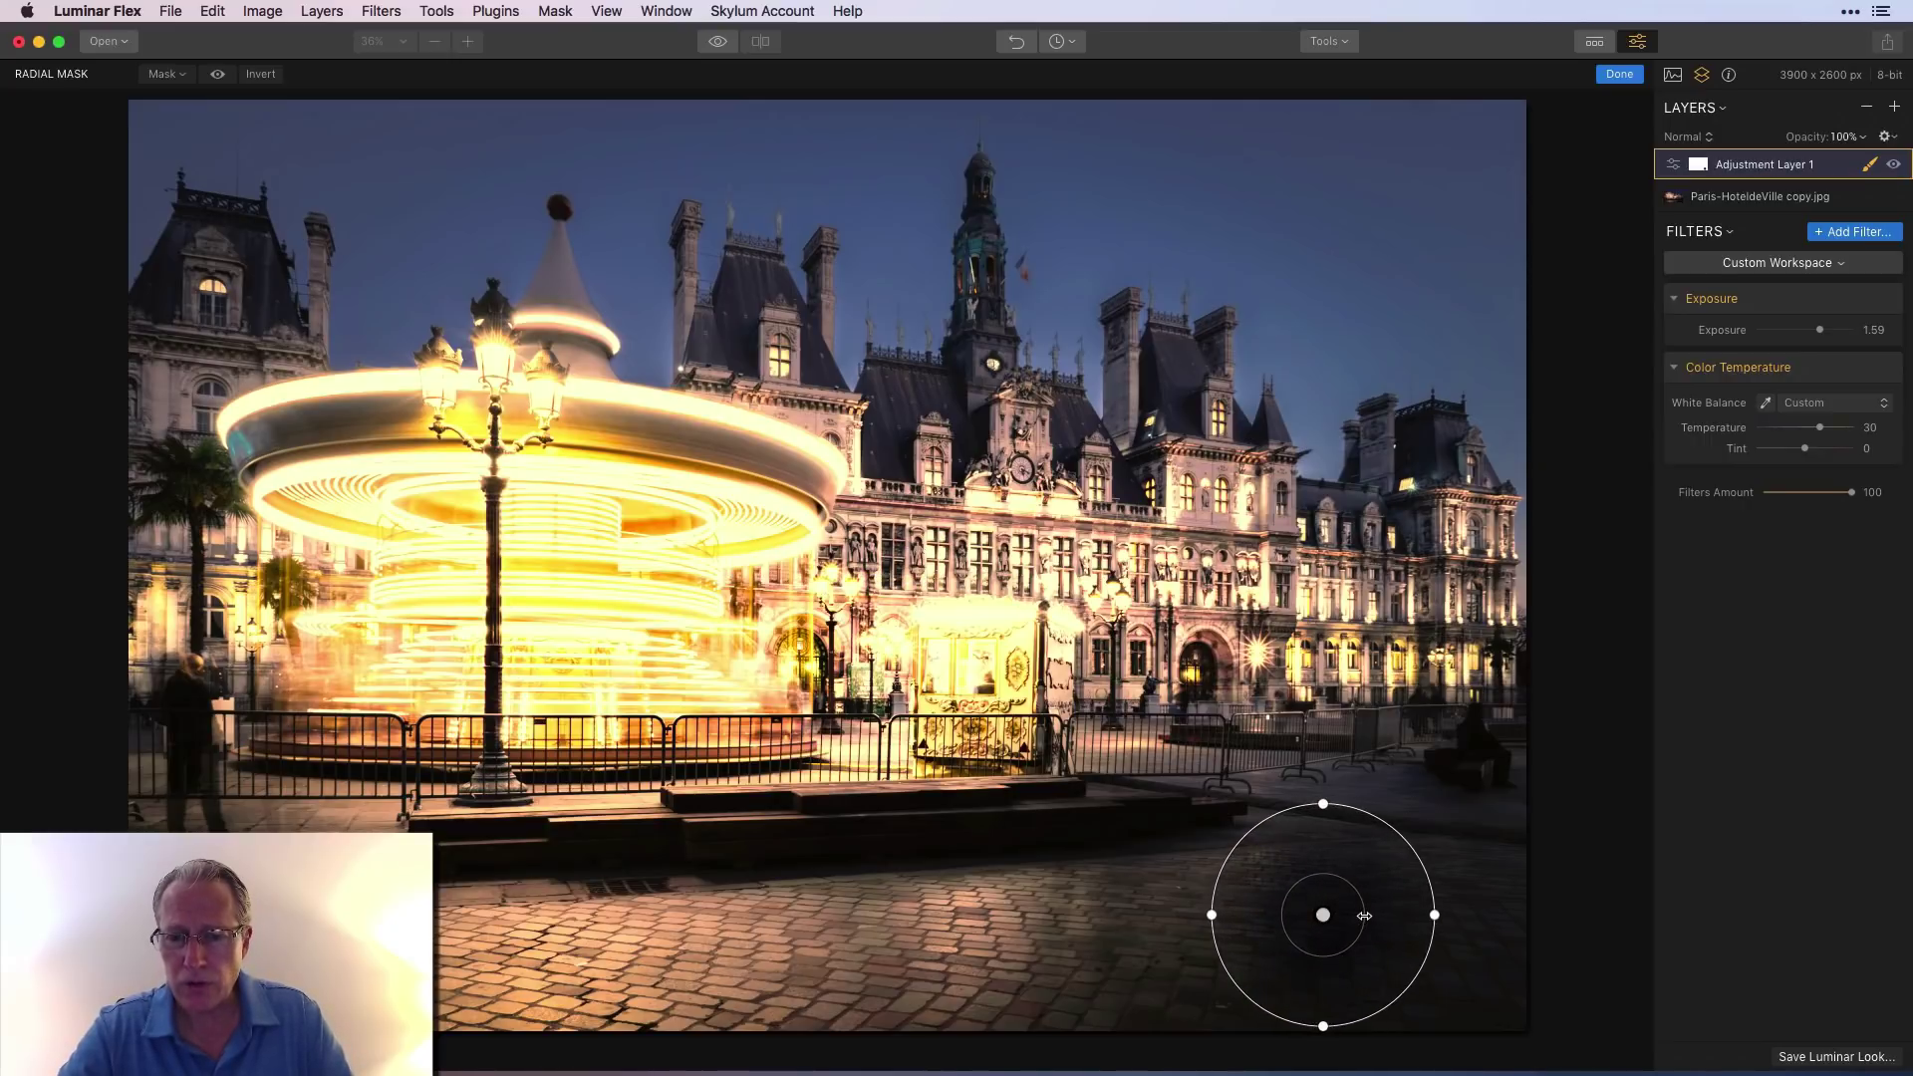
pyautogui.moveTo(1323, 804); pyautogui.dragTo(1323, 829)
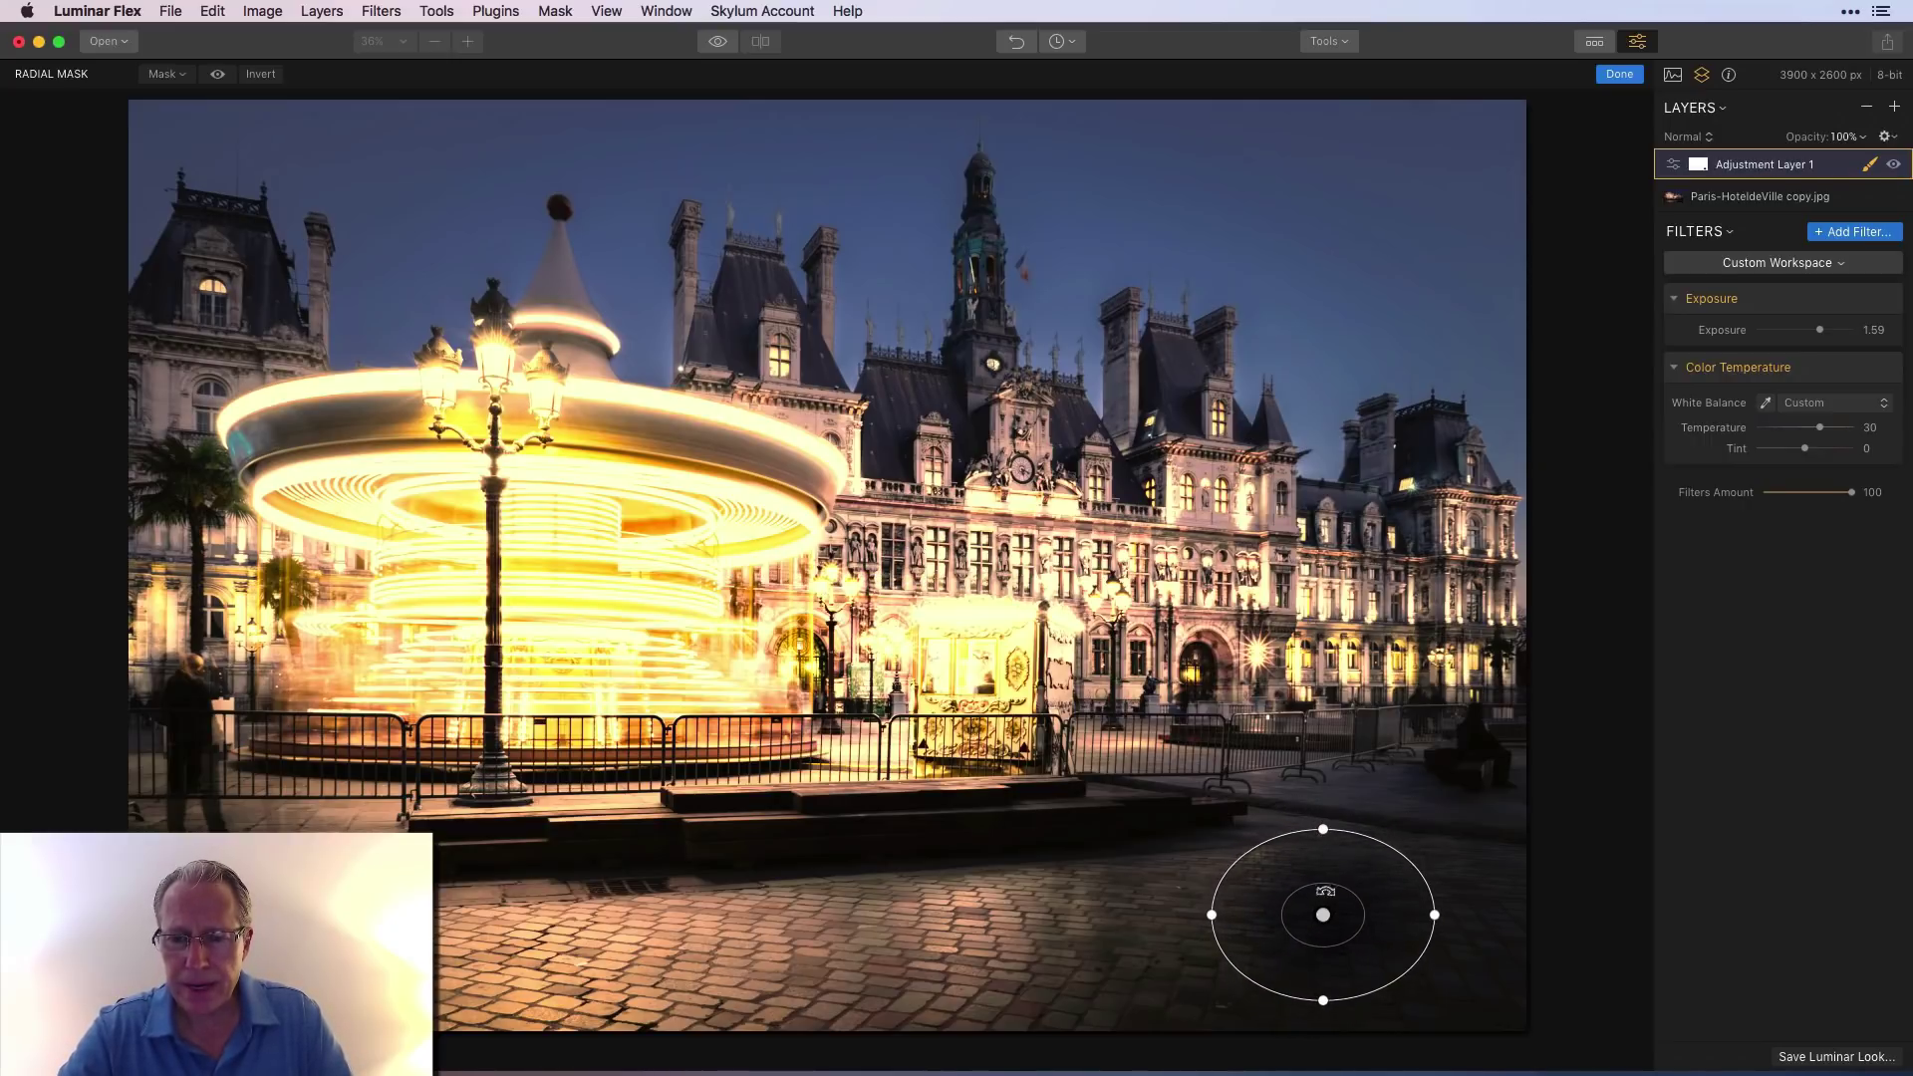
pyautogui.click(271, 75)
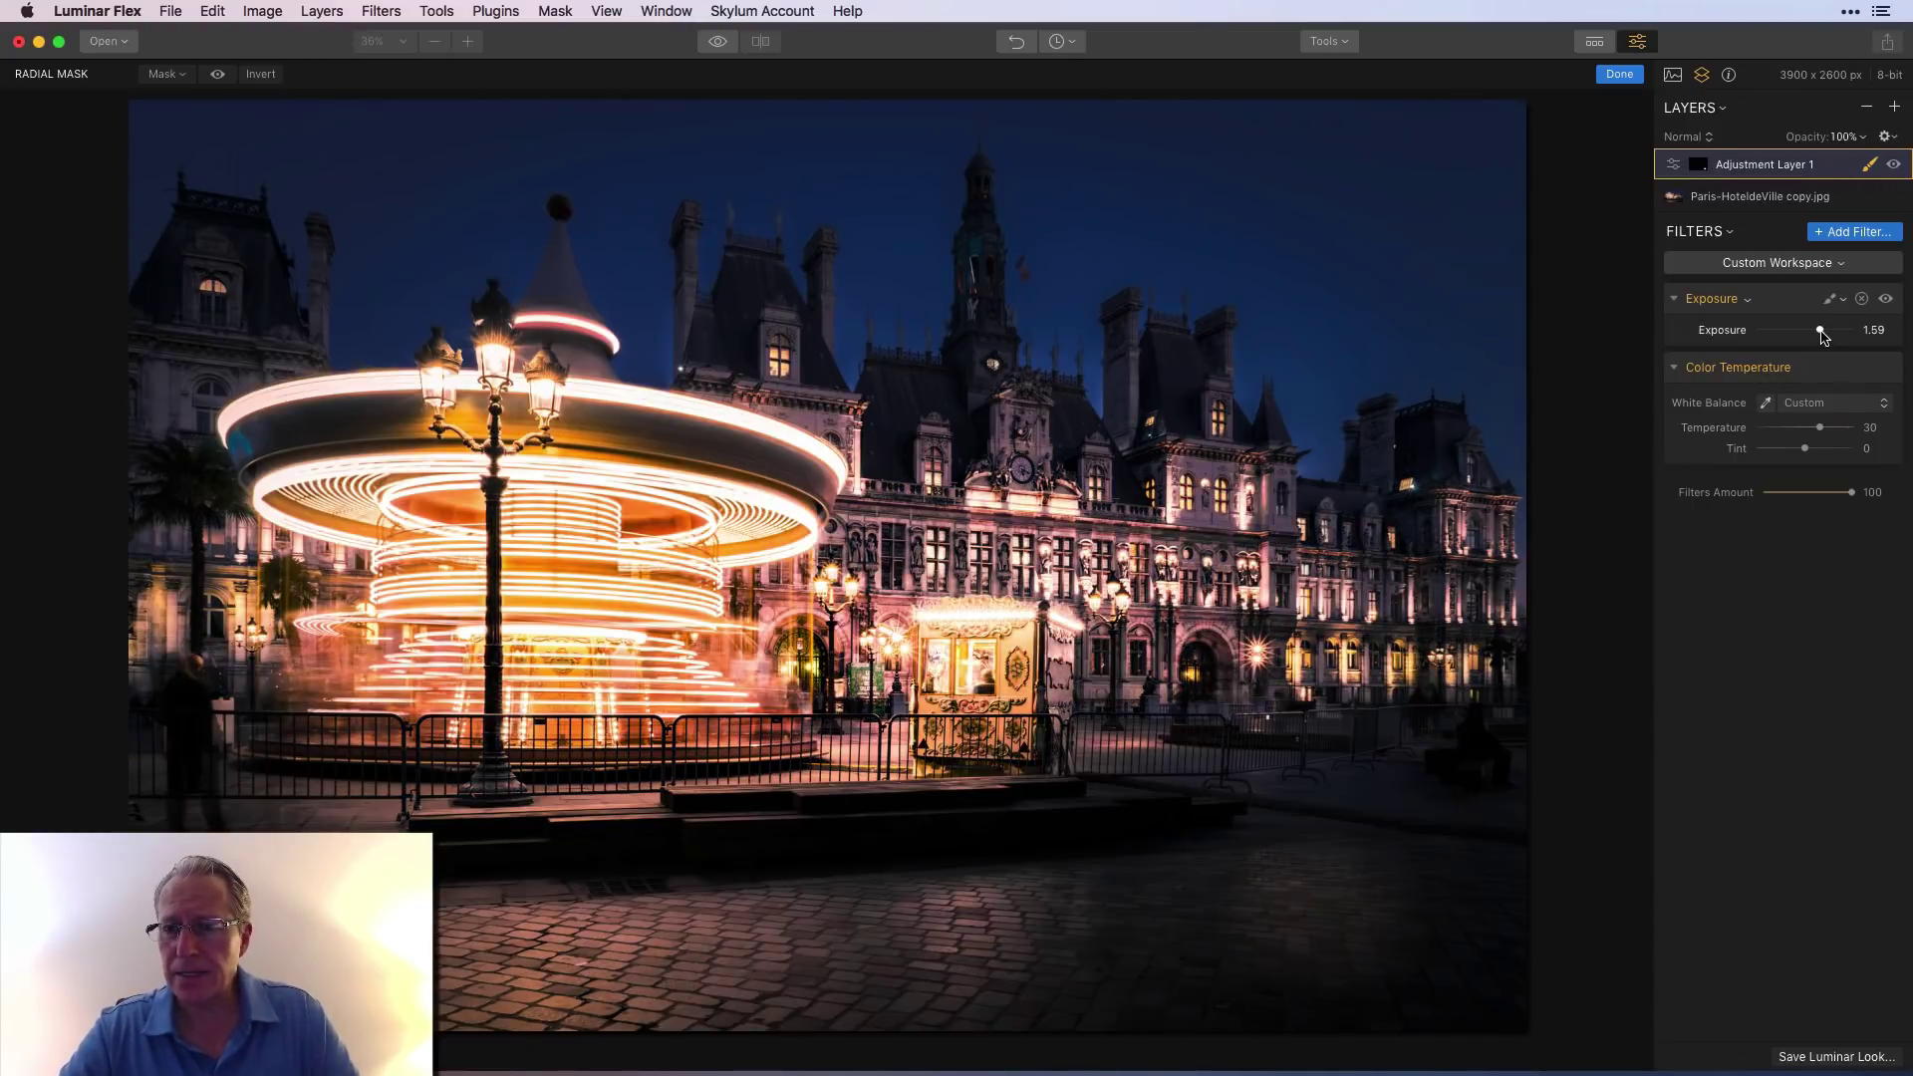
# Step: Boost the spotlight to Exposure 2.73 and Temperature 67, widening and nudging the ellipse down-right
pyautogui.moveTo(1822, 333); pyautogui.dragTo(1832, 333)
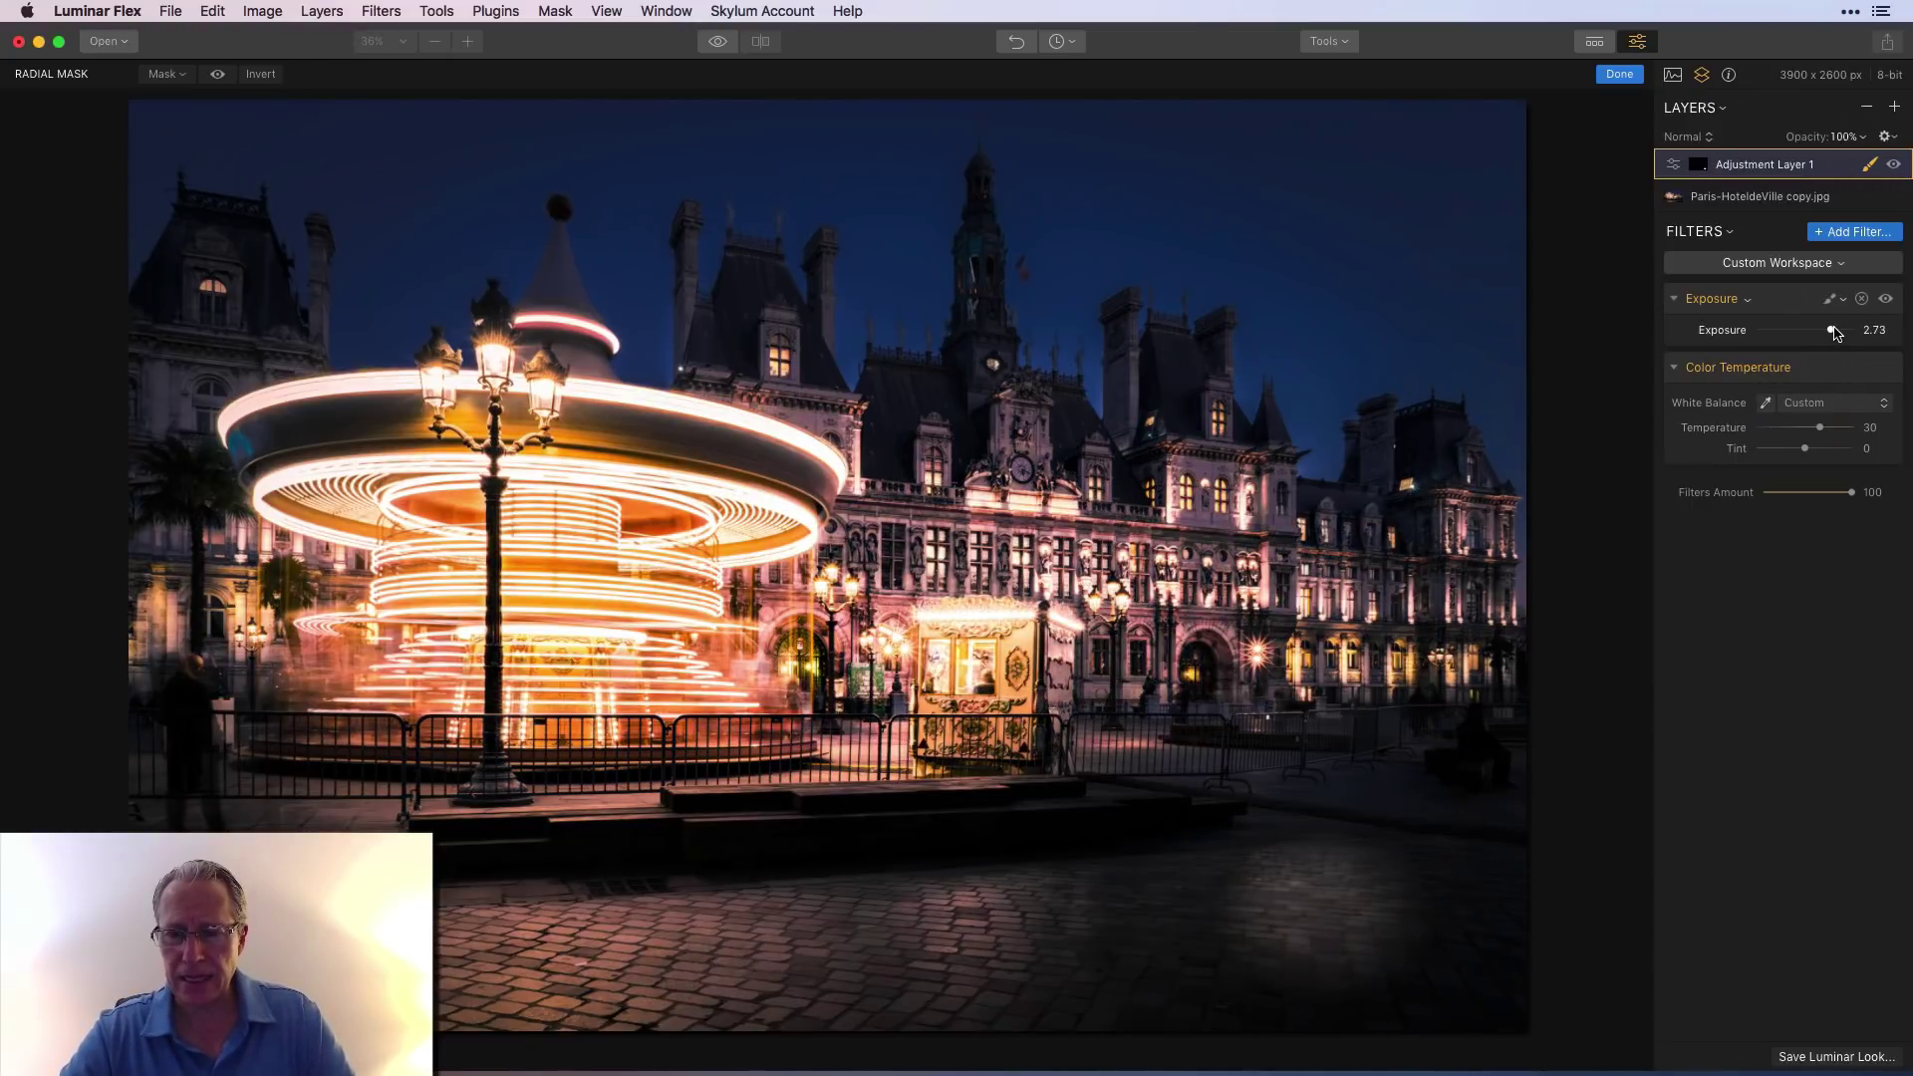
pyautogui.click(1820, 428)
pyautogui.moveTo(1822, 430); pyautogui.dragTo(1838, 429)
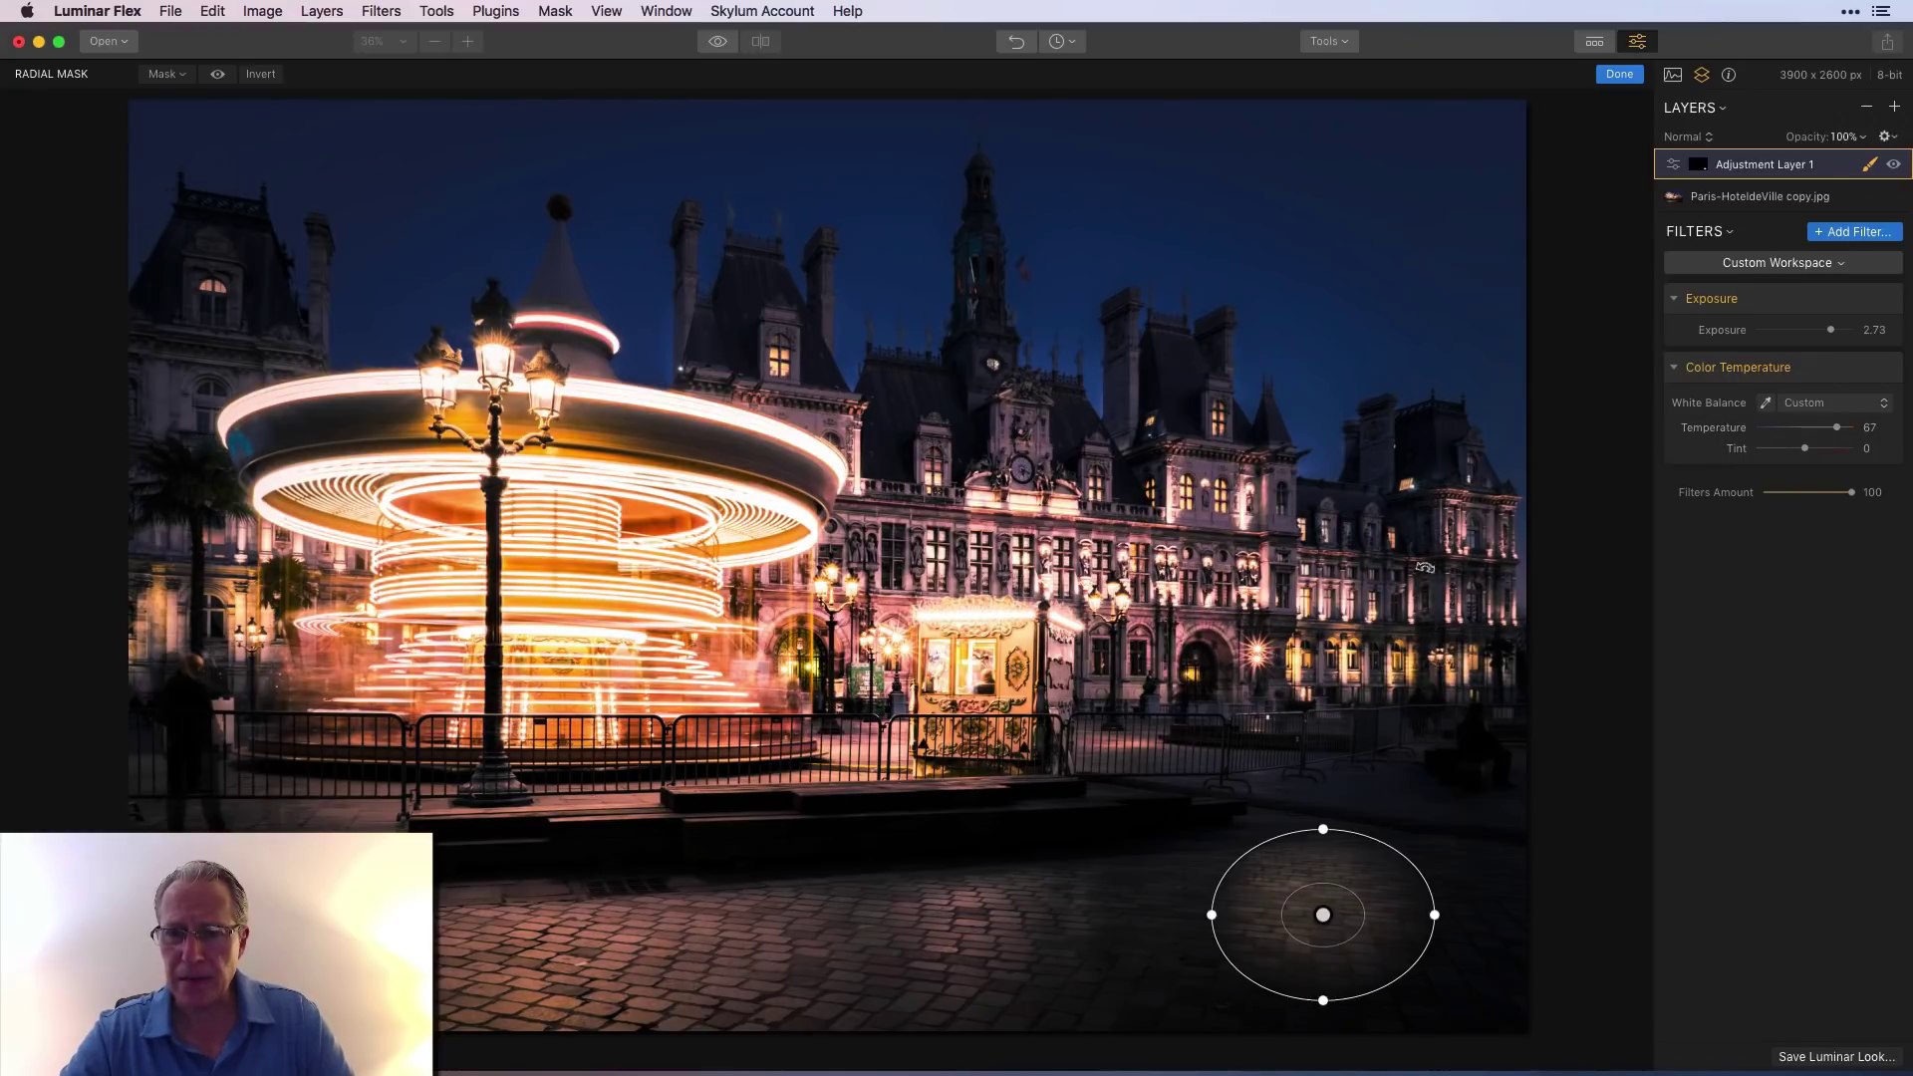
pyautogui.moveTo(1434, 914); pyautogui.dragTo(1465, 914)
pyautogui.moveTo(1323, 915); pyautogui.dragTo(1327, 929)
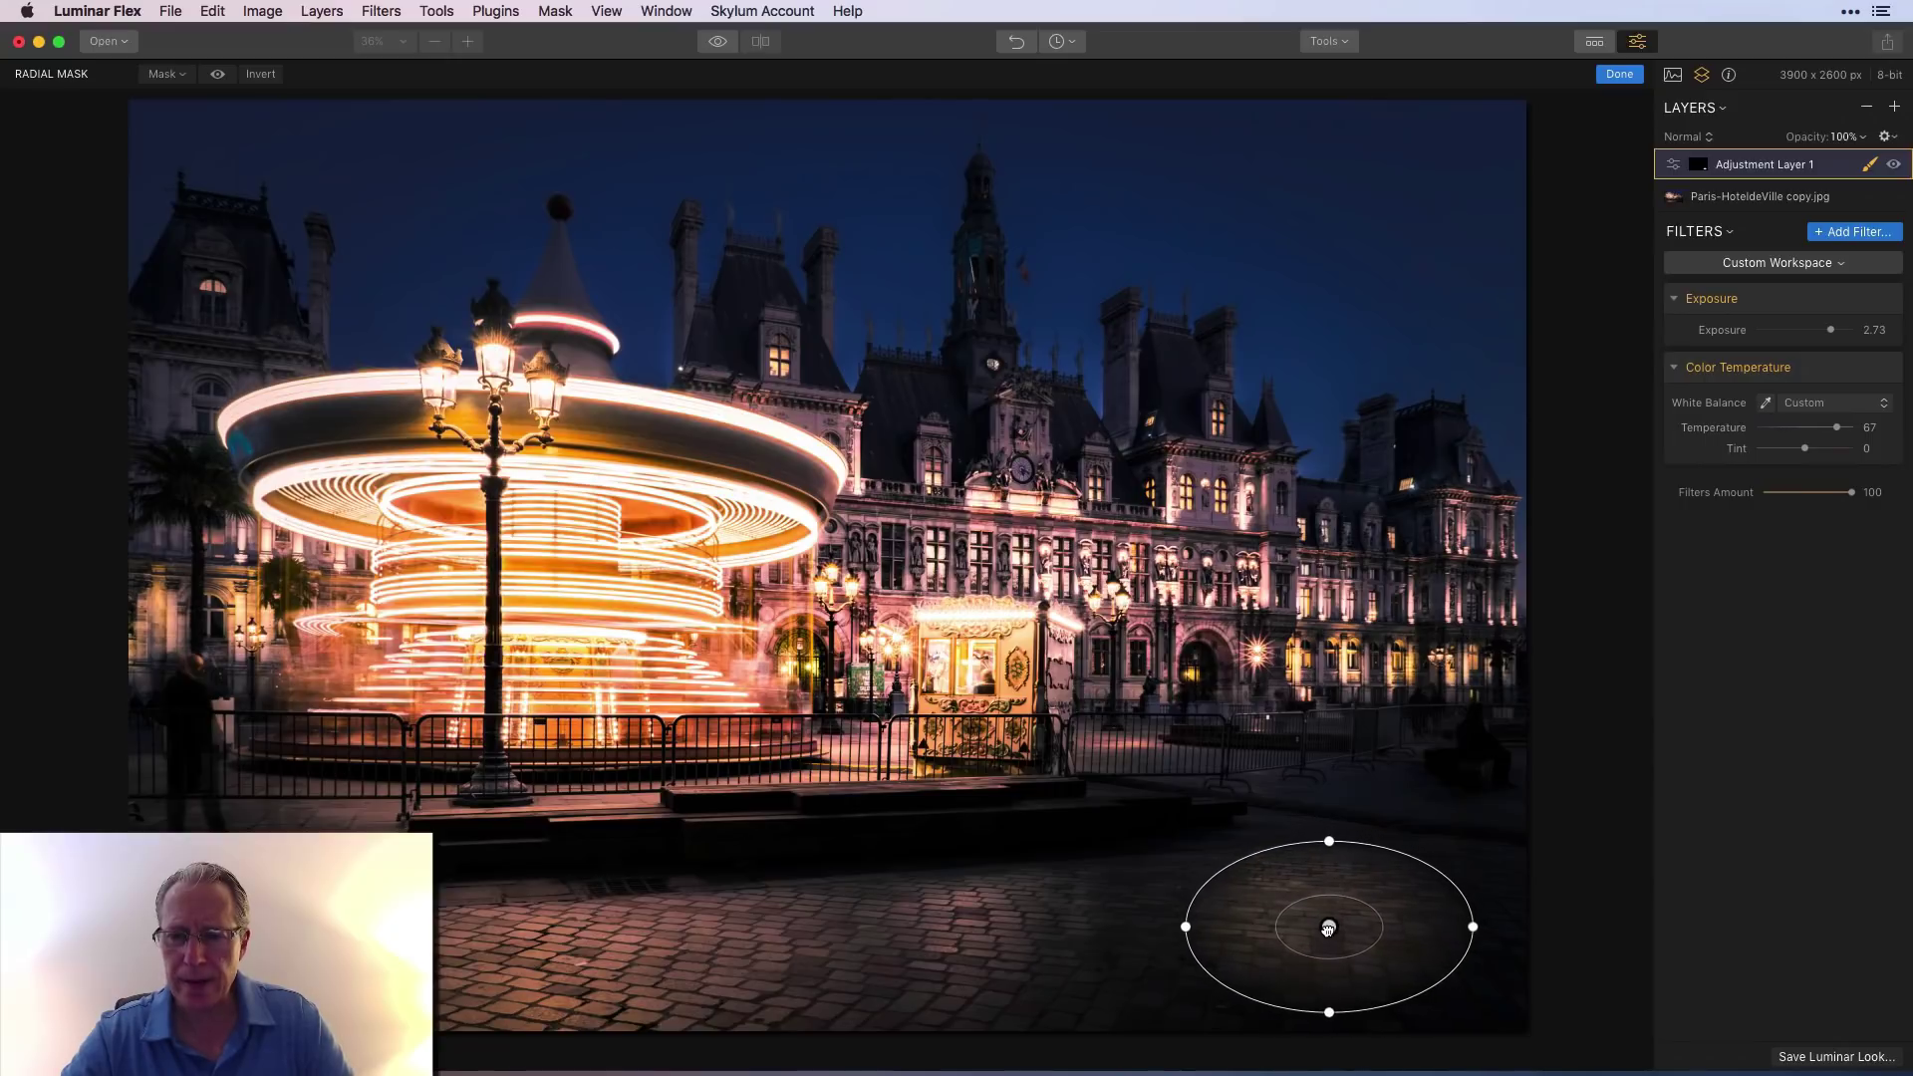
pyautogui.click(1620, 75)
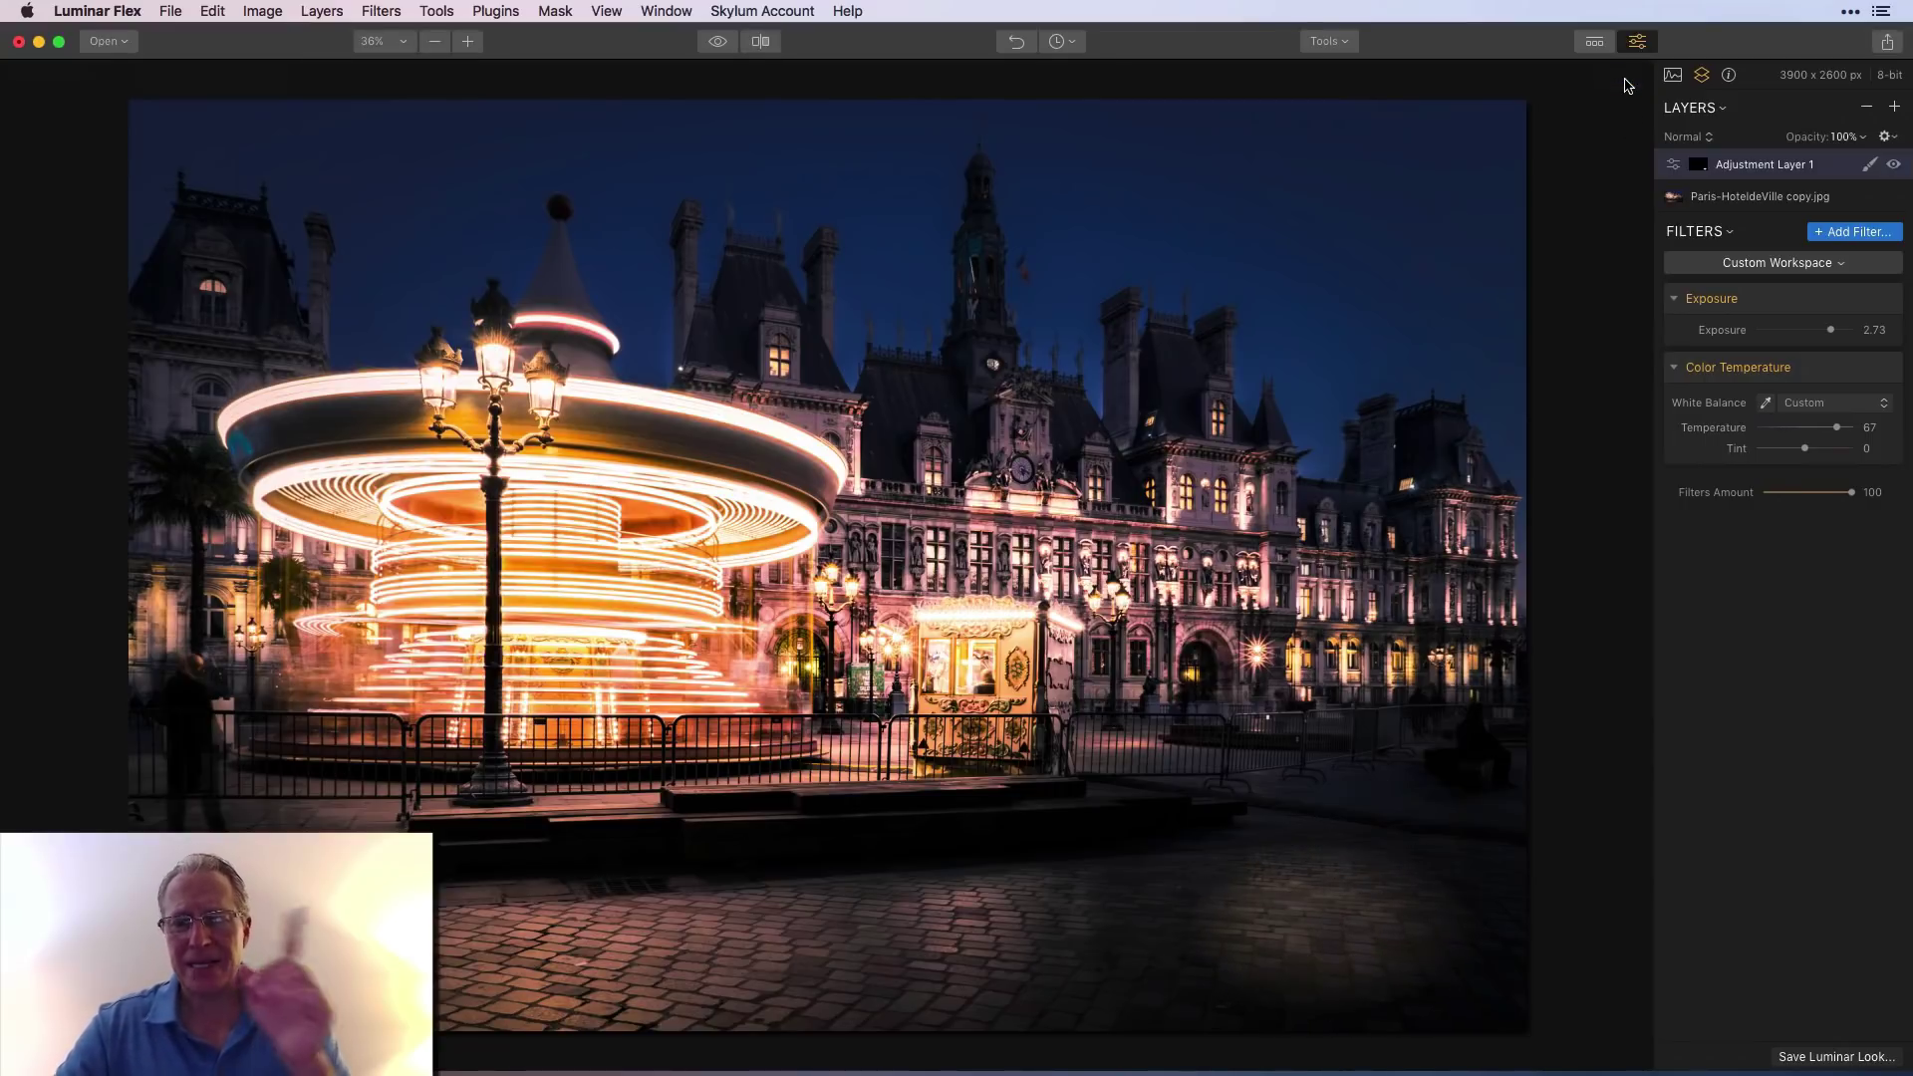
# Step: Add a second Color Temperature filter to Adjustment Layer 1 from the filters catalog
pyautogui.click(1855, 231)
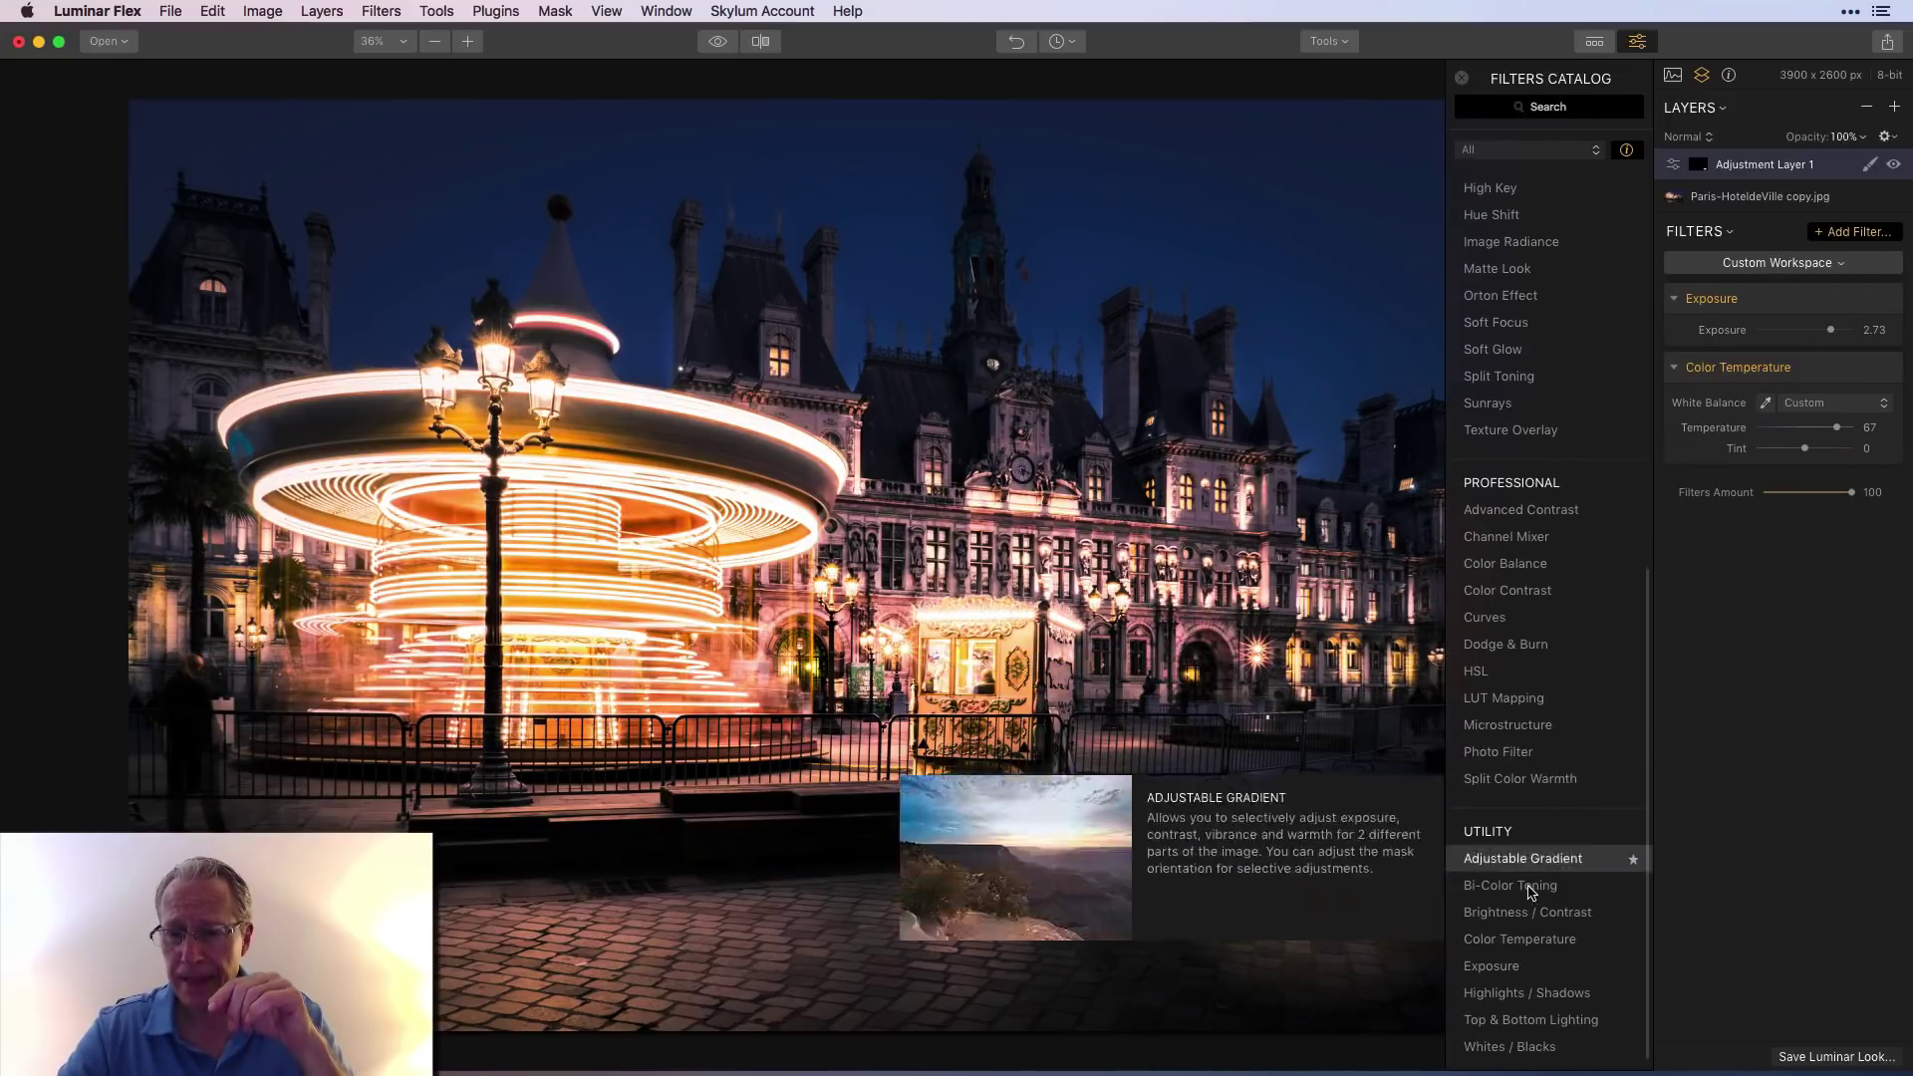
pyautogui.click(1531, 941)
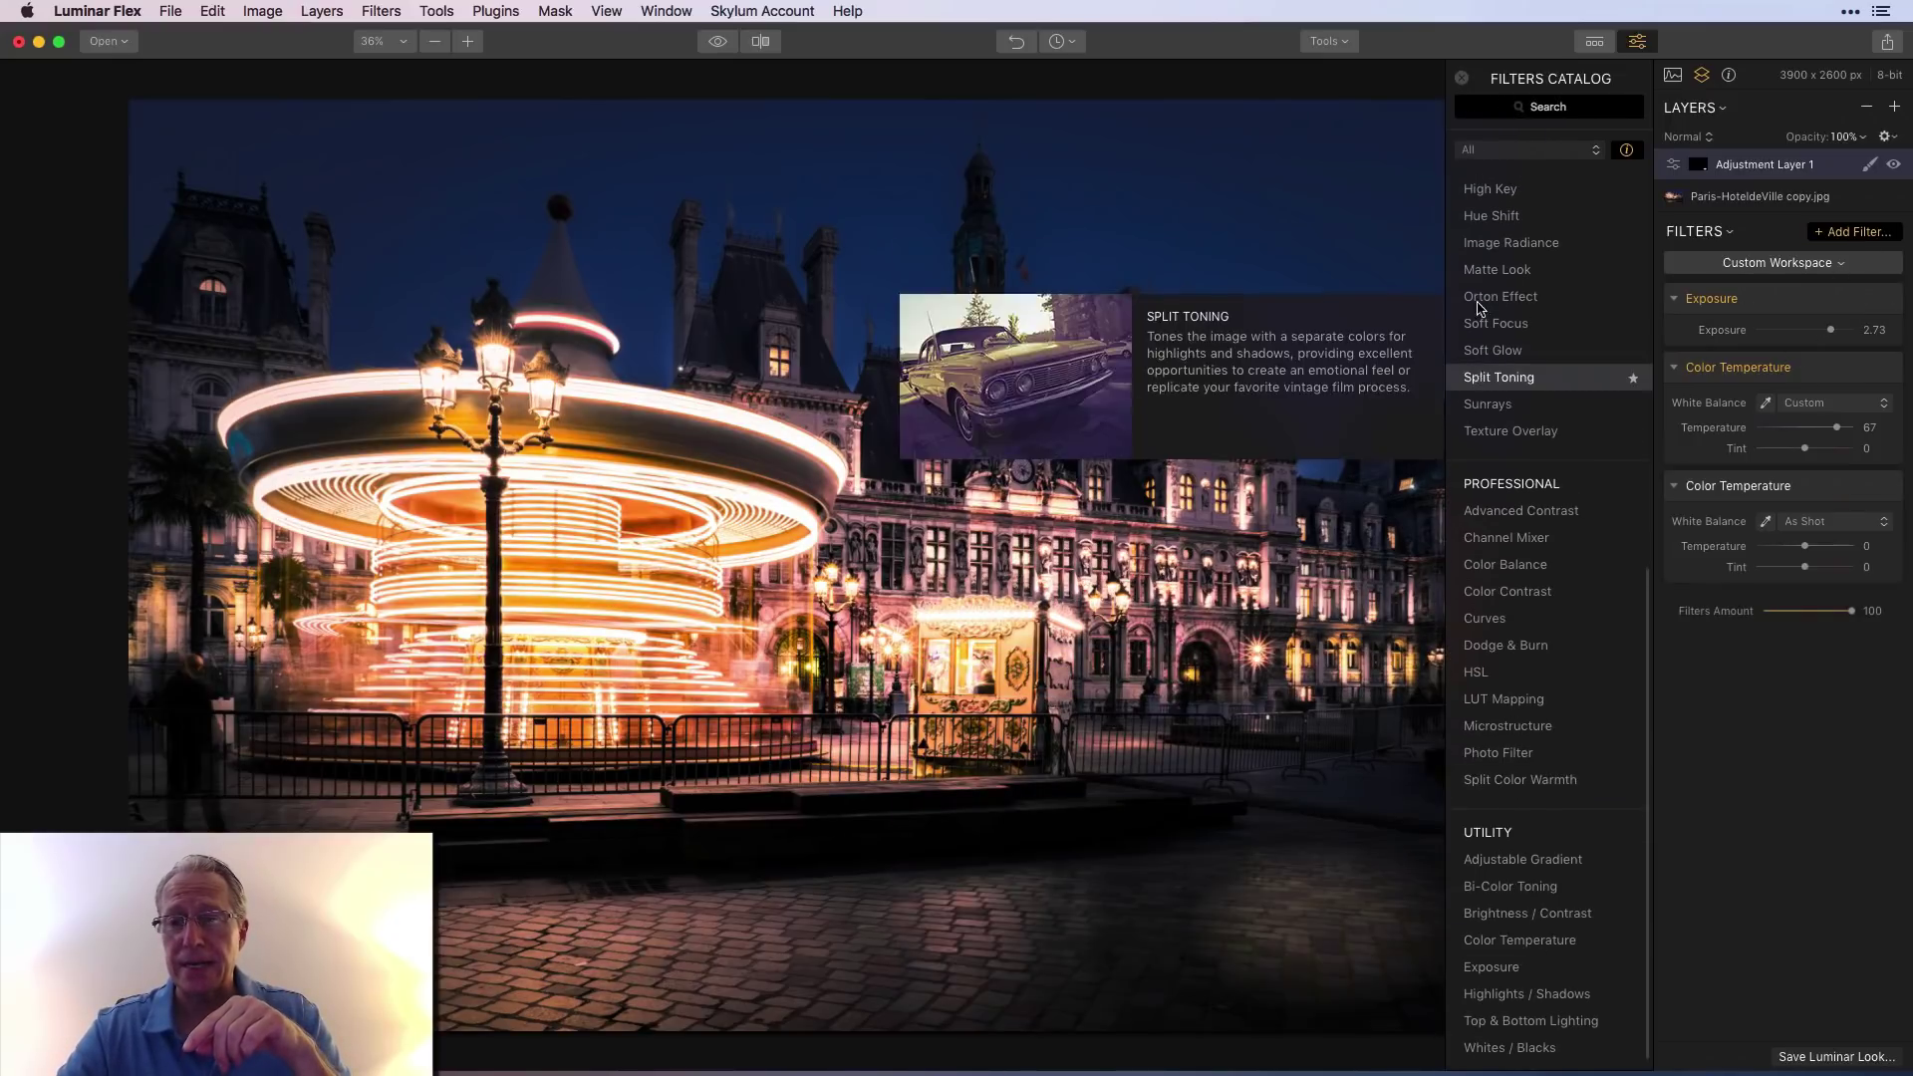
pyautogui.click(1462, 78)
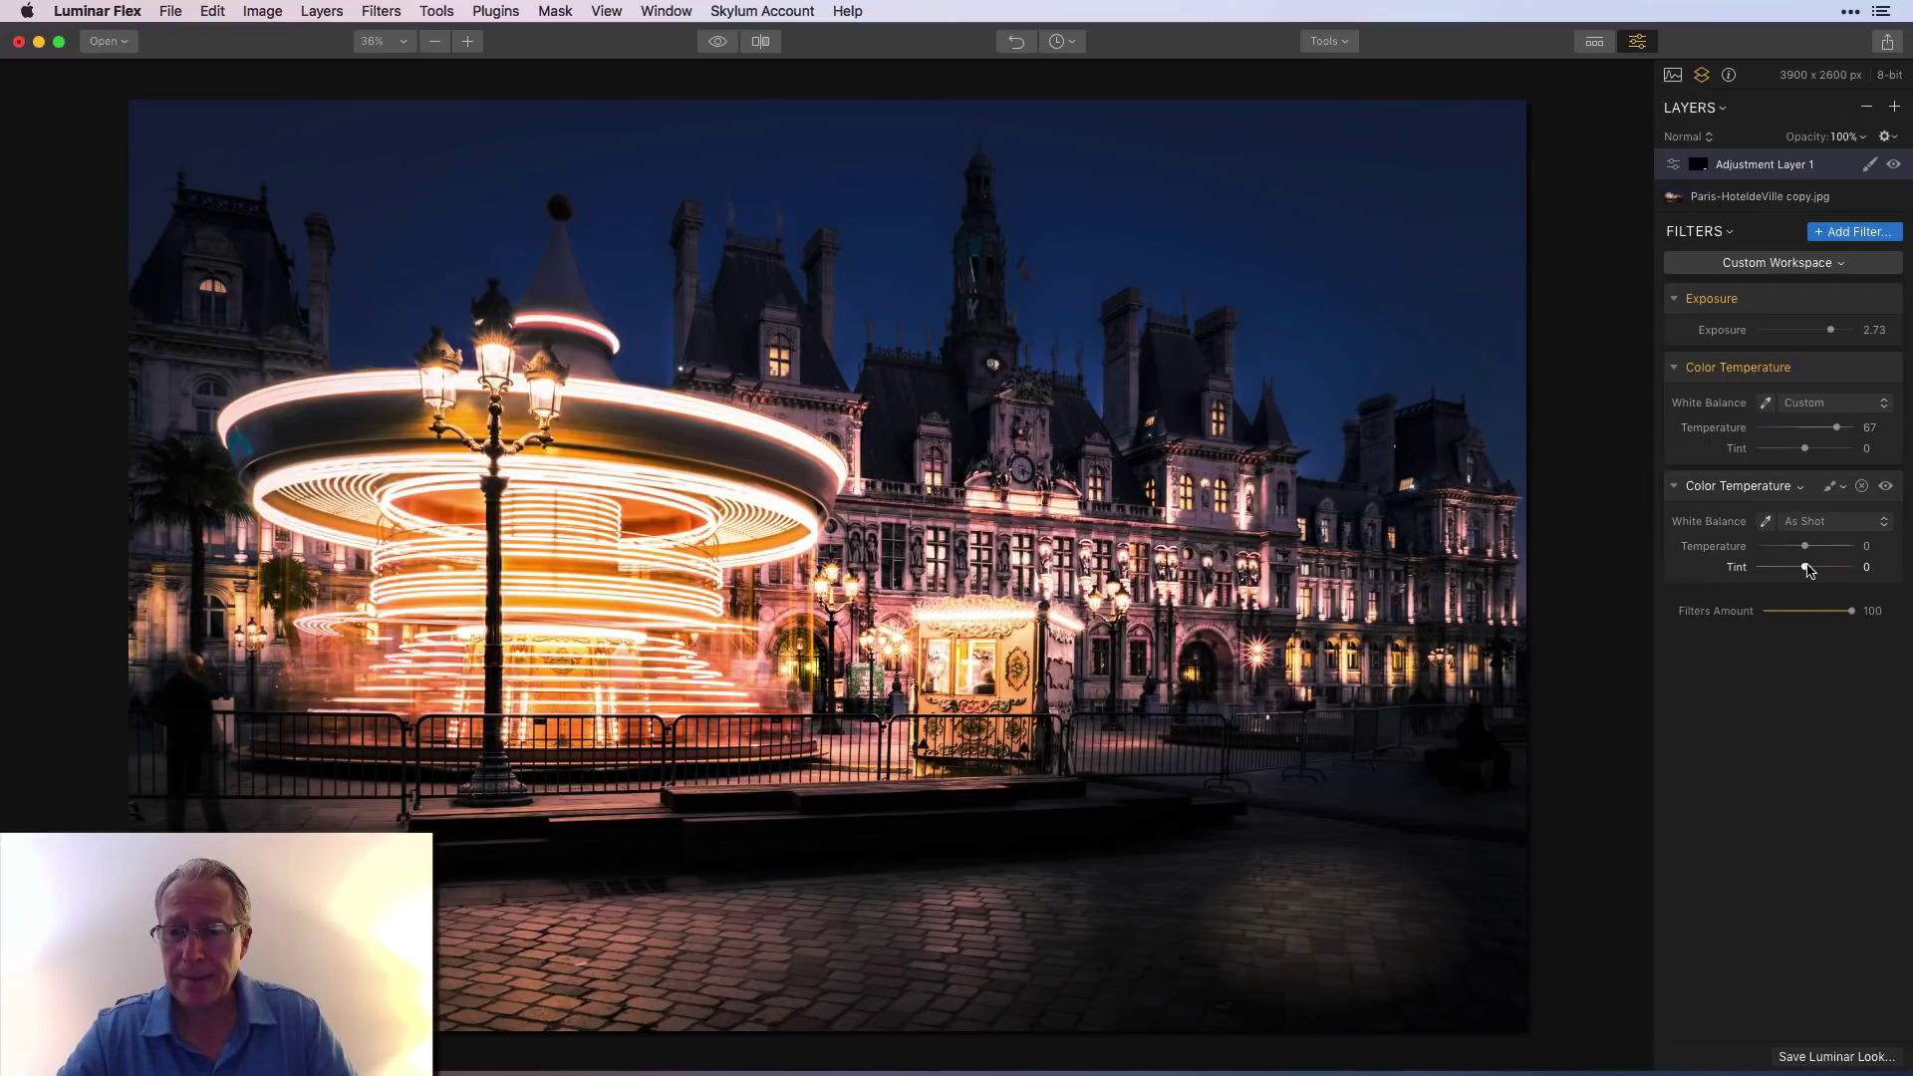
# Step: Raise the new filter's Tint to 31, then switch it off and on to compare
pyautogui.moveTo(1808, 567); pyautogui.dragTo(1815, 571)
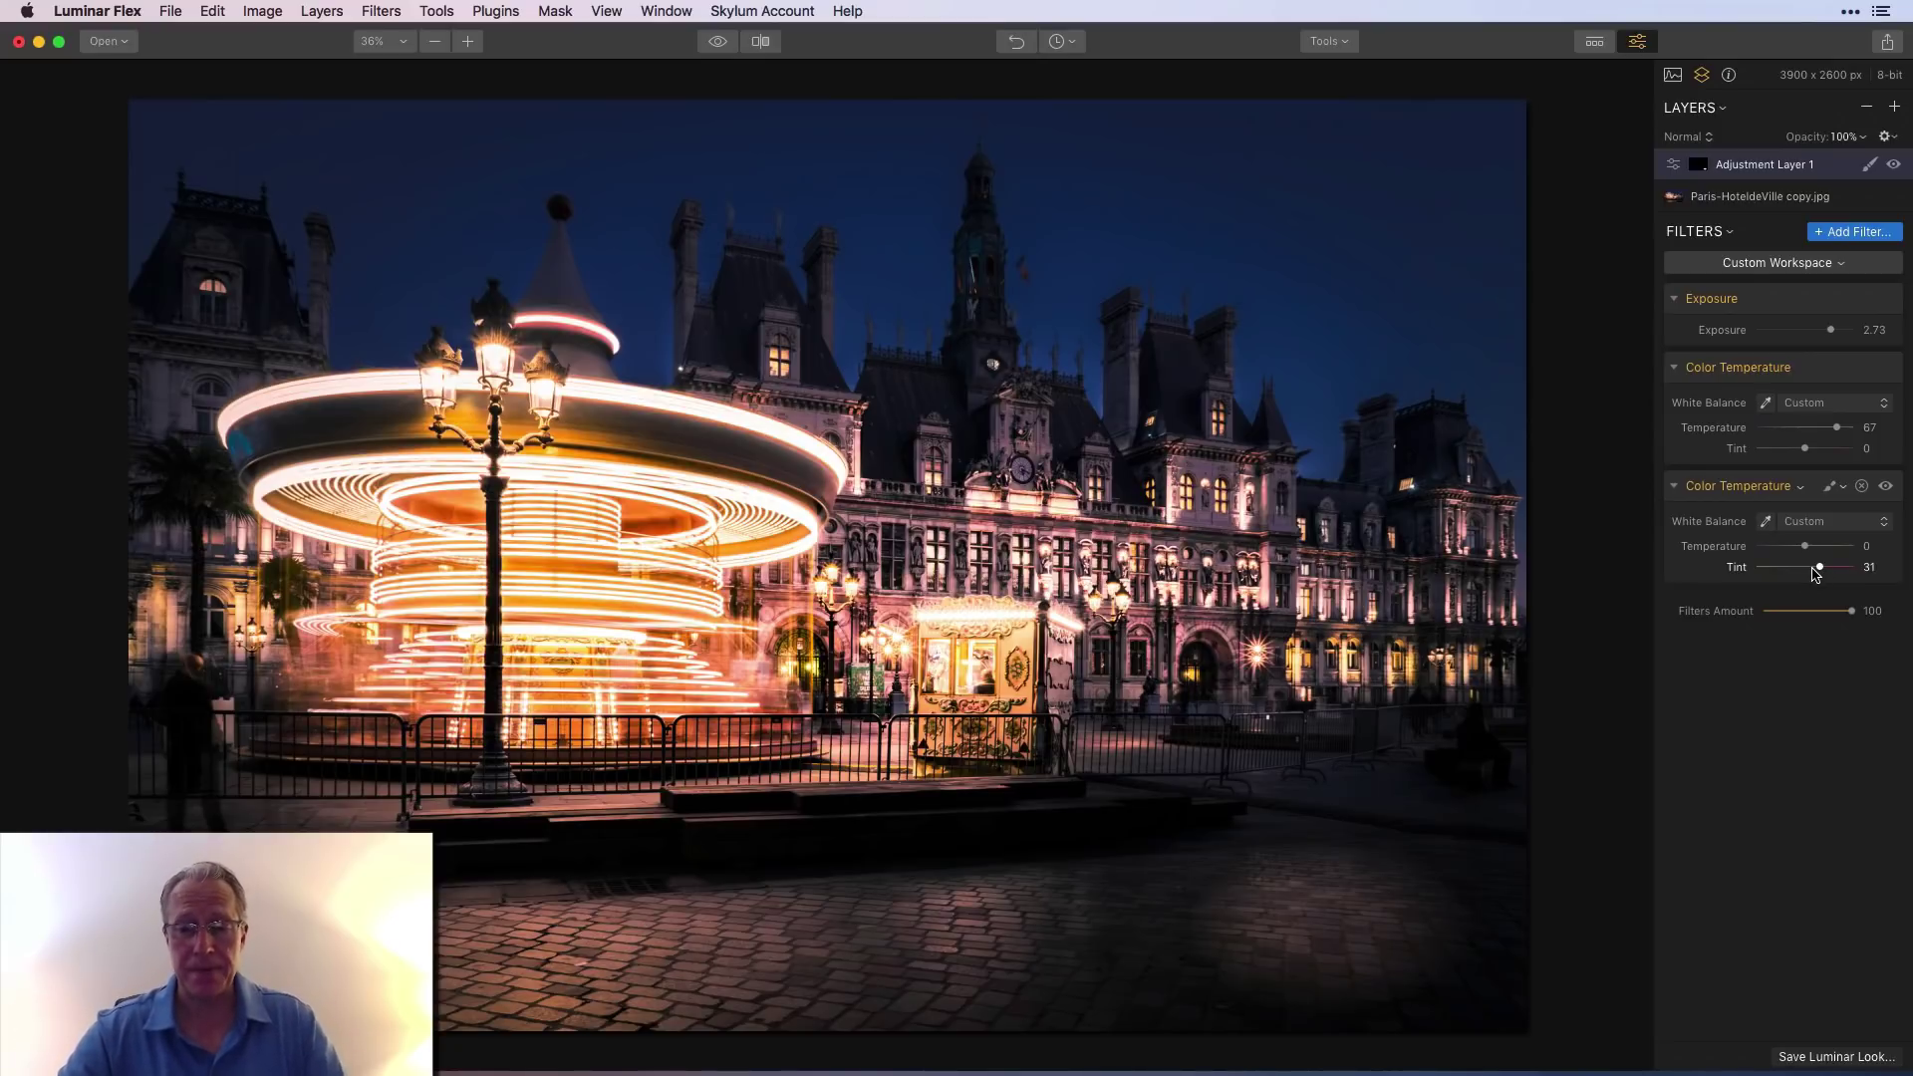
pyautogui.click(1886, 487)
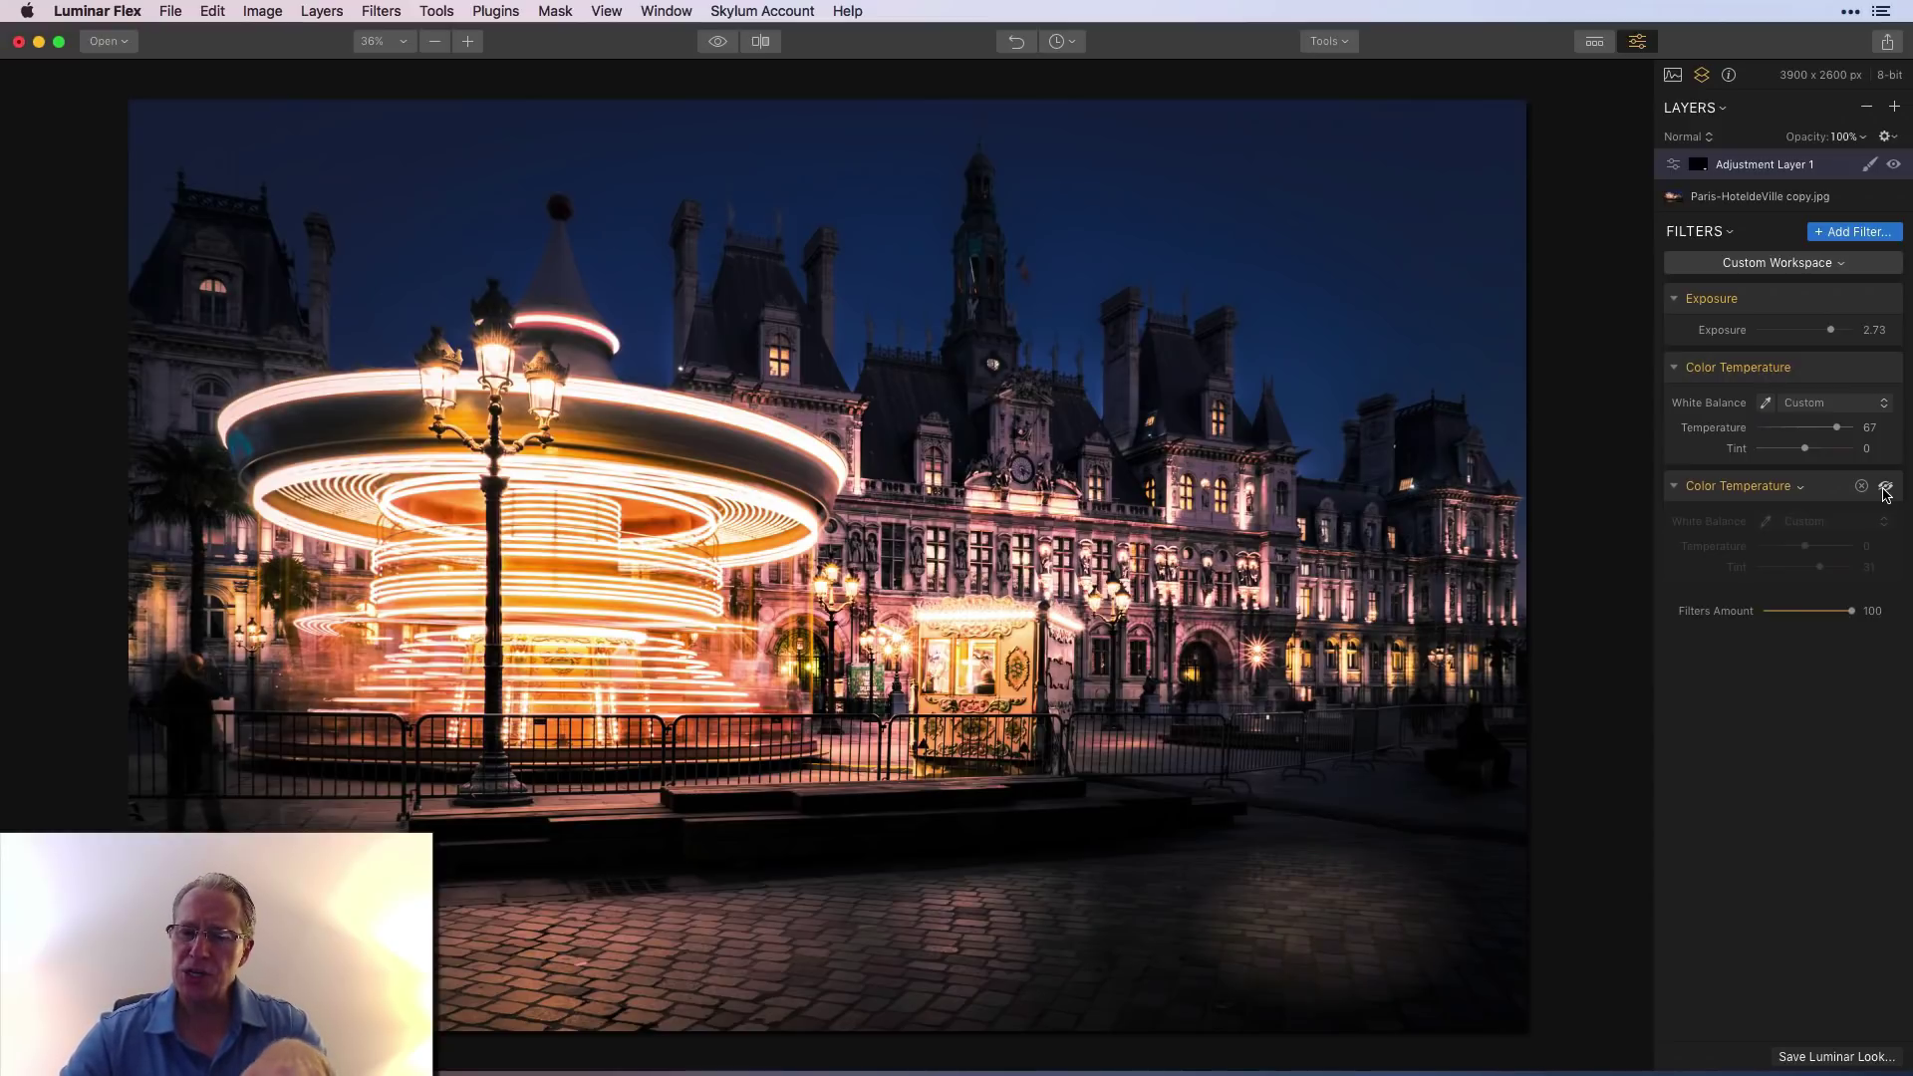
pyautogui.click(1885, 488)
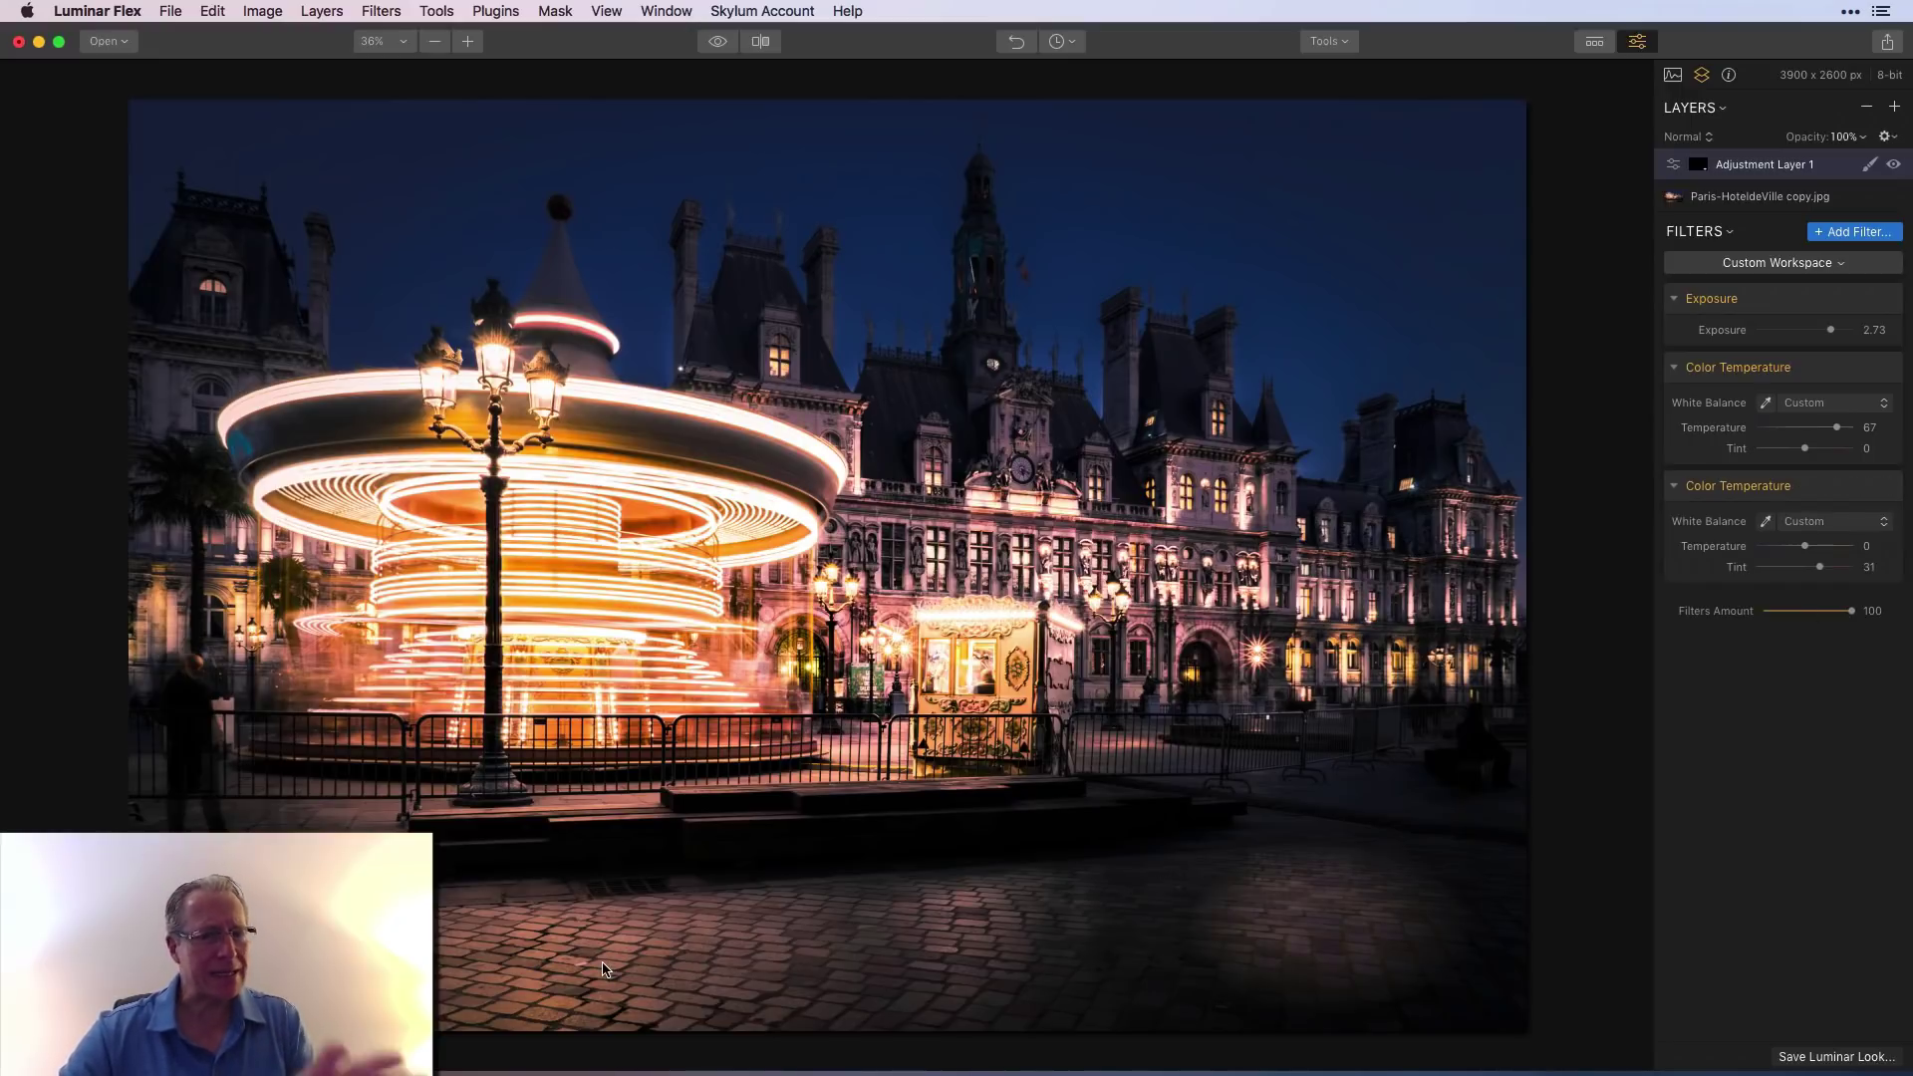
# Step: Add a Golden Hour filter from the Creative filters to Adjustment Layer 1
pyautogui.click(1853, 231)
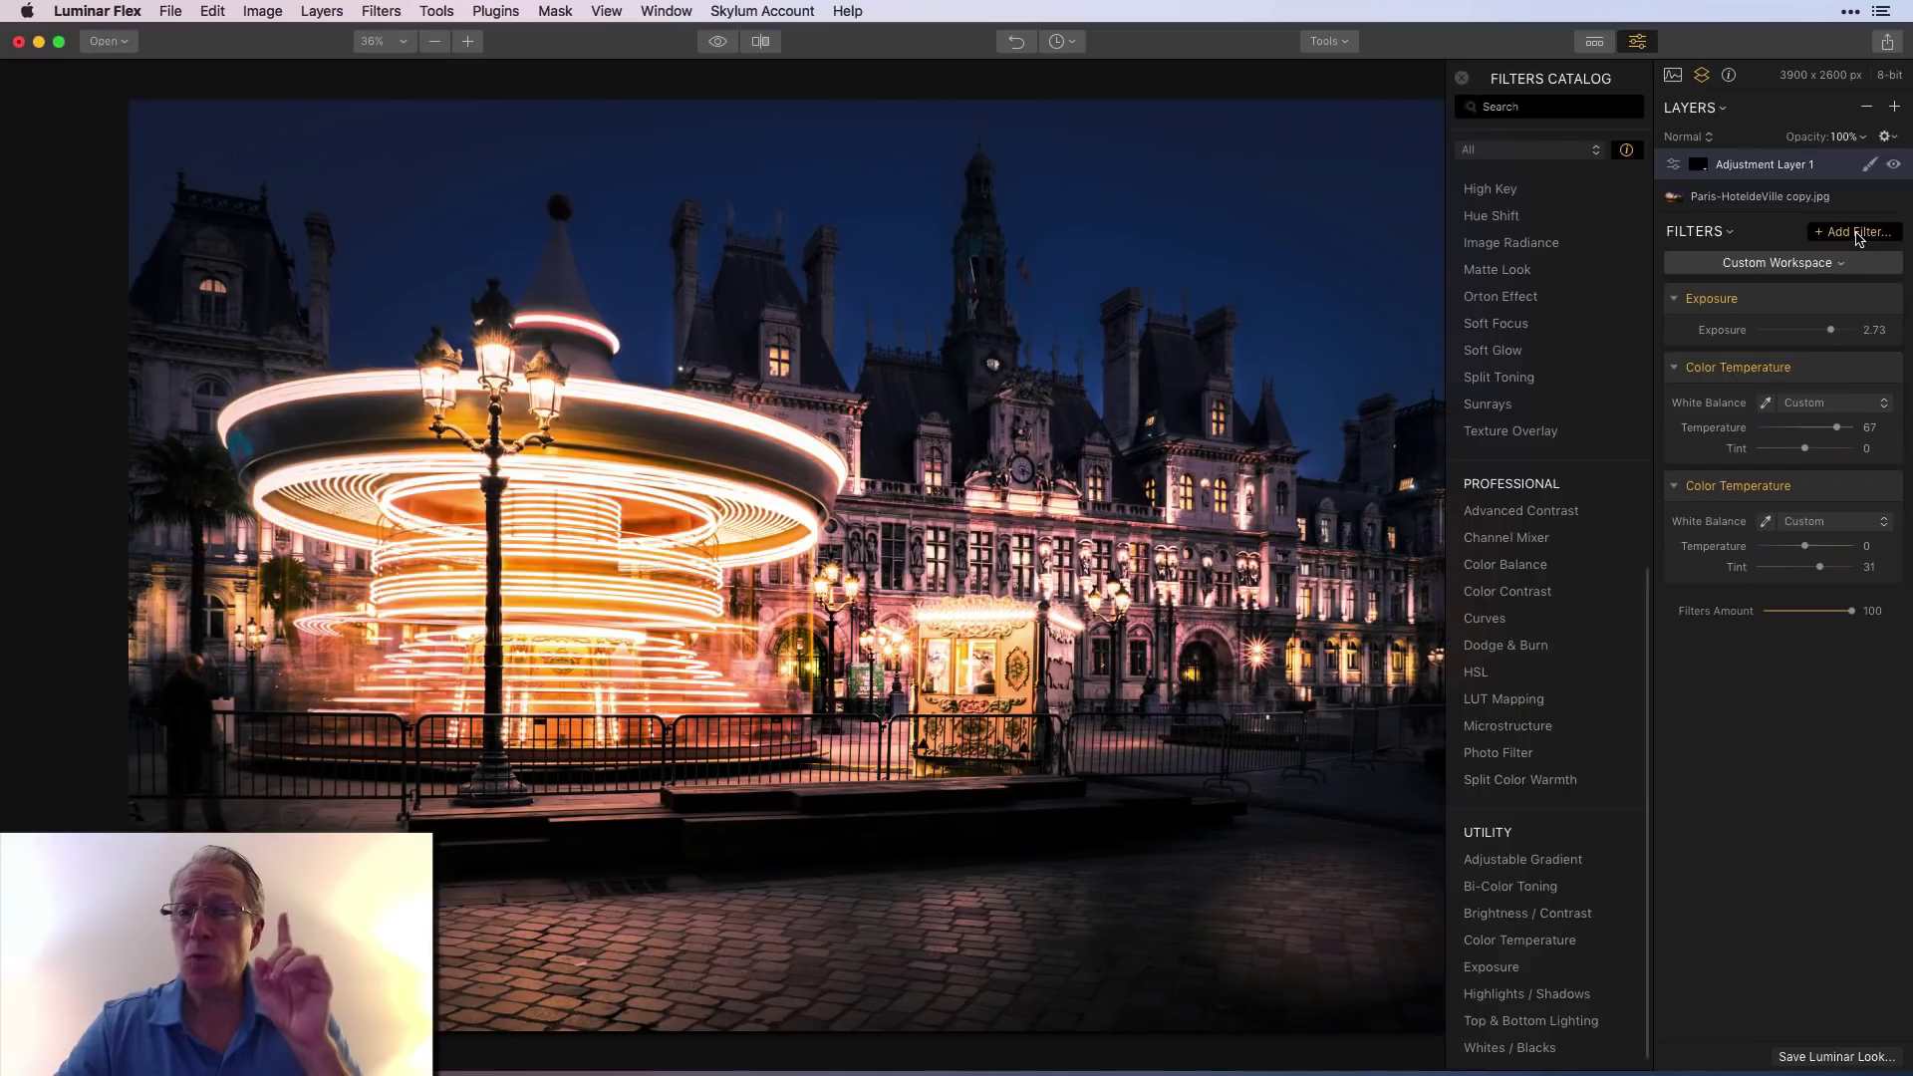
pyautogui.scroll(5, 1564, 621)
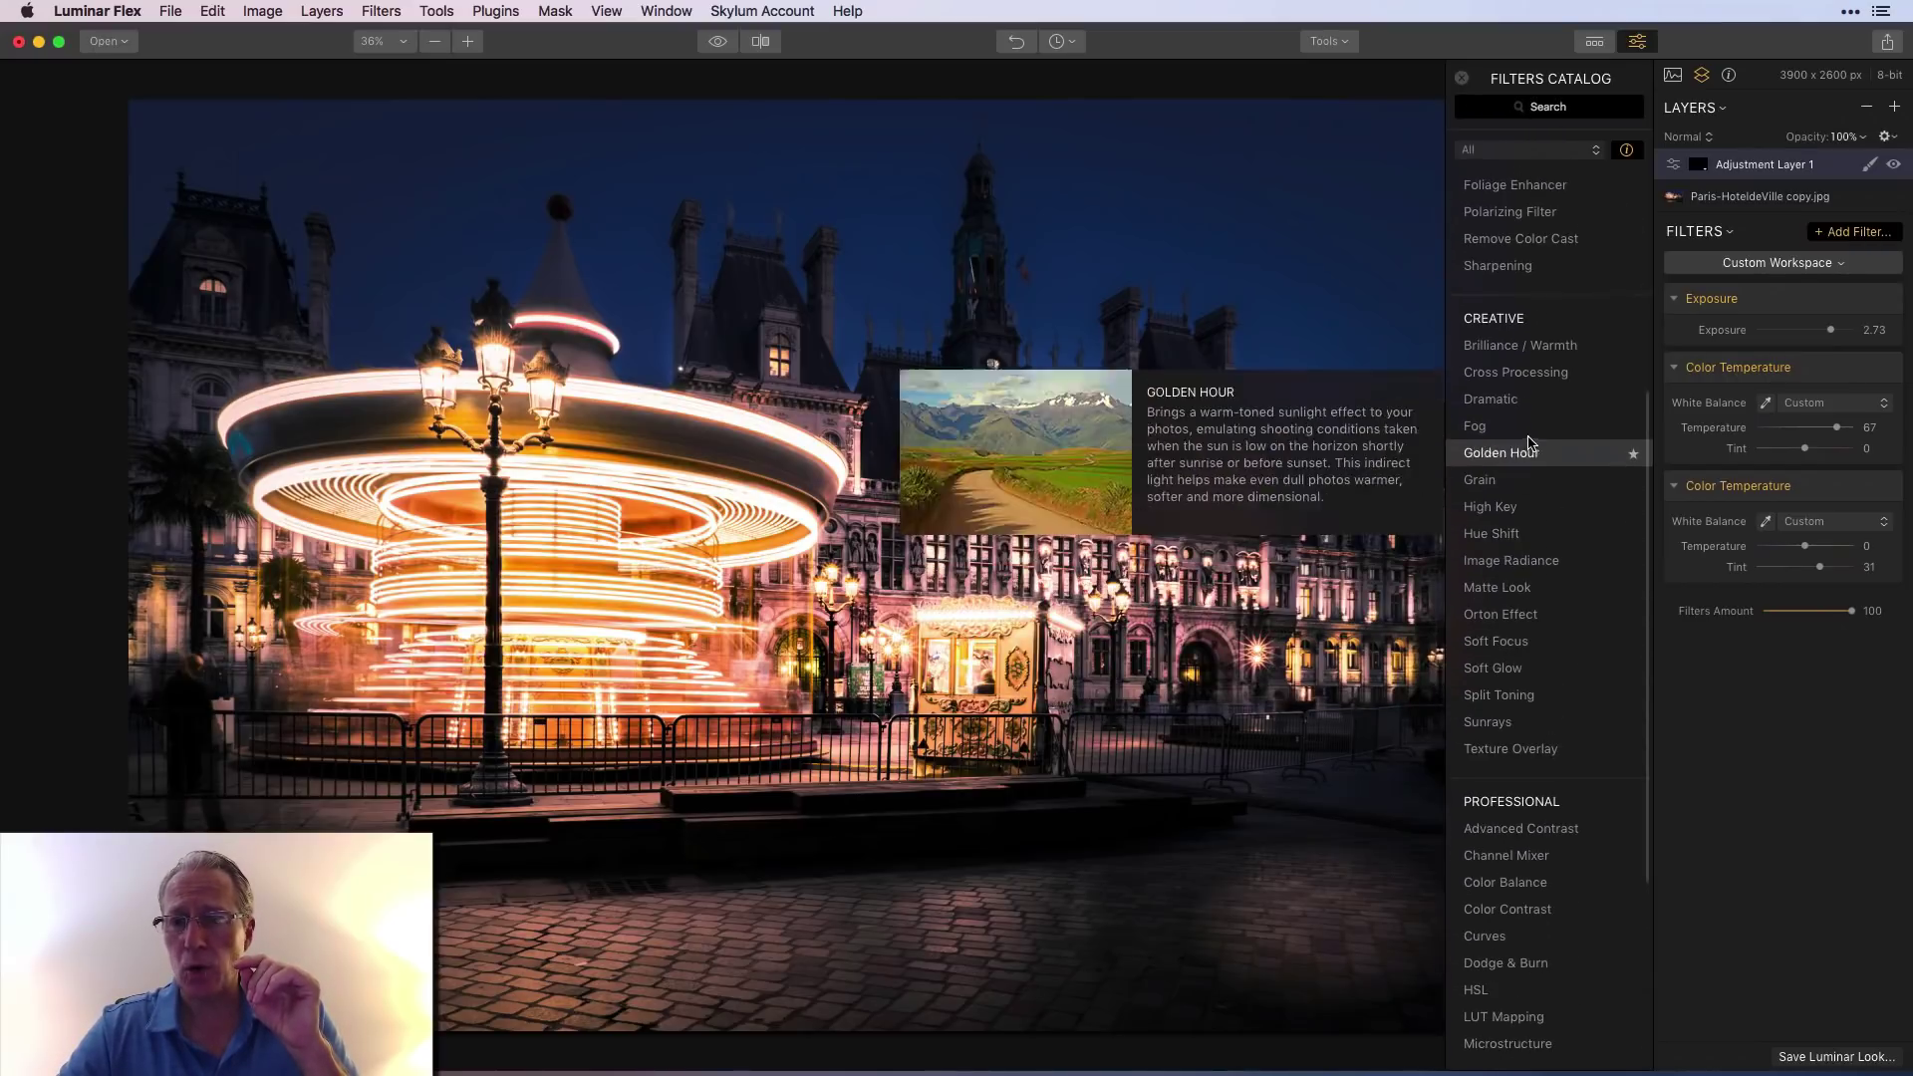
pyautogui.click(1533, 450)
pyautogui.click(1462, 78)
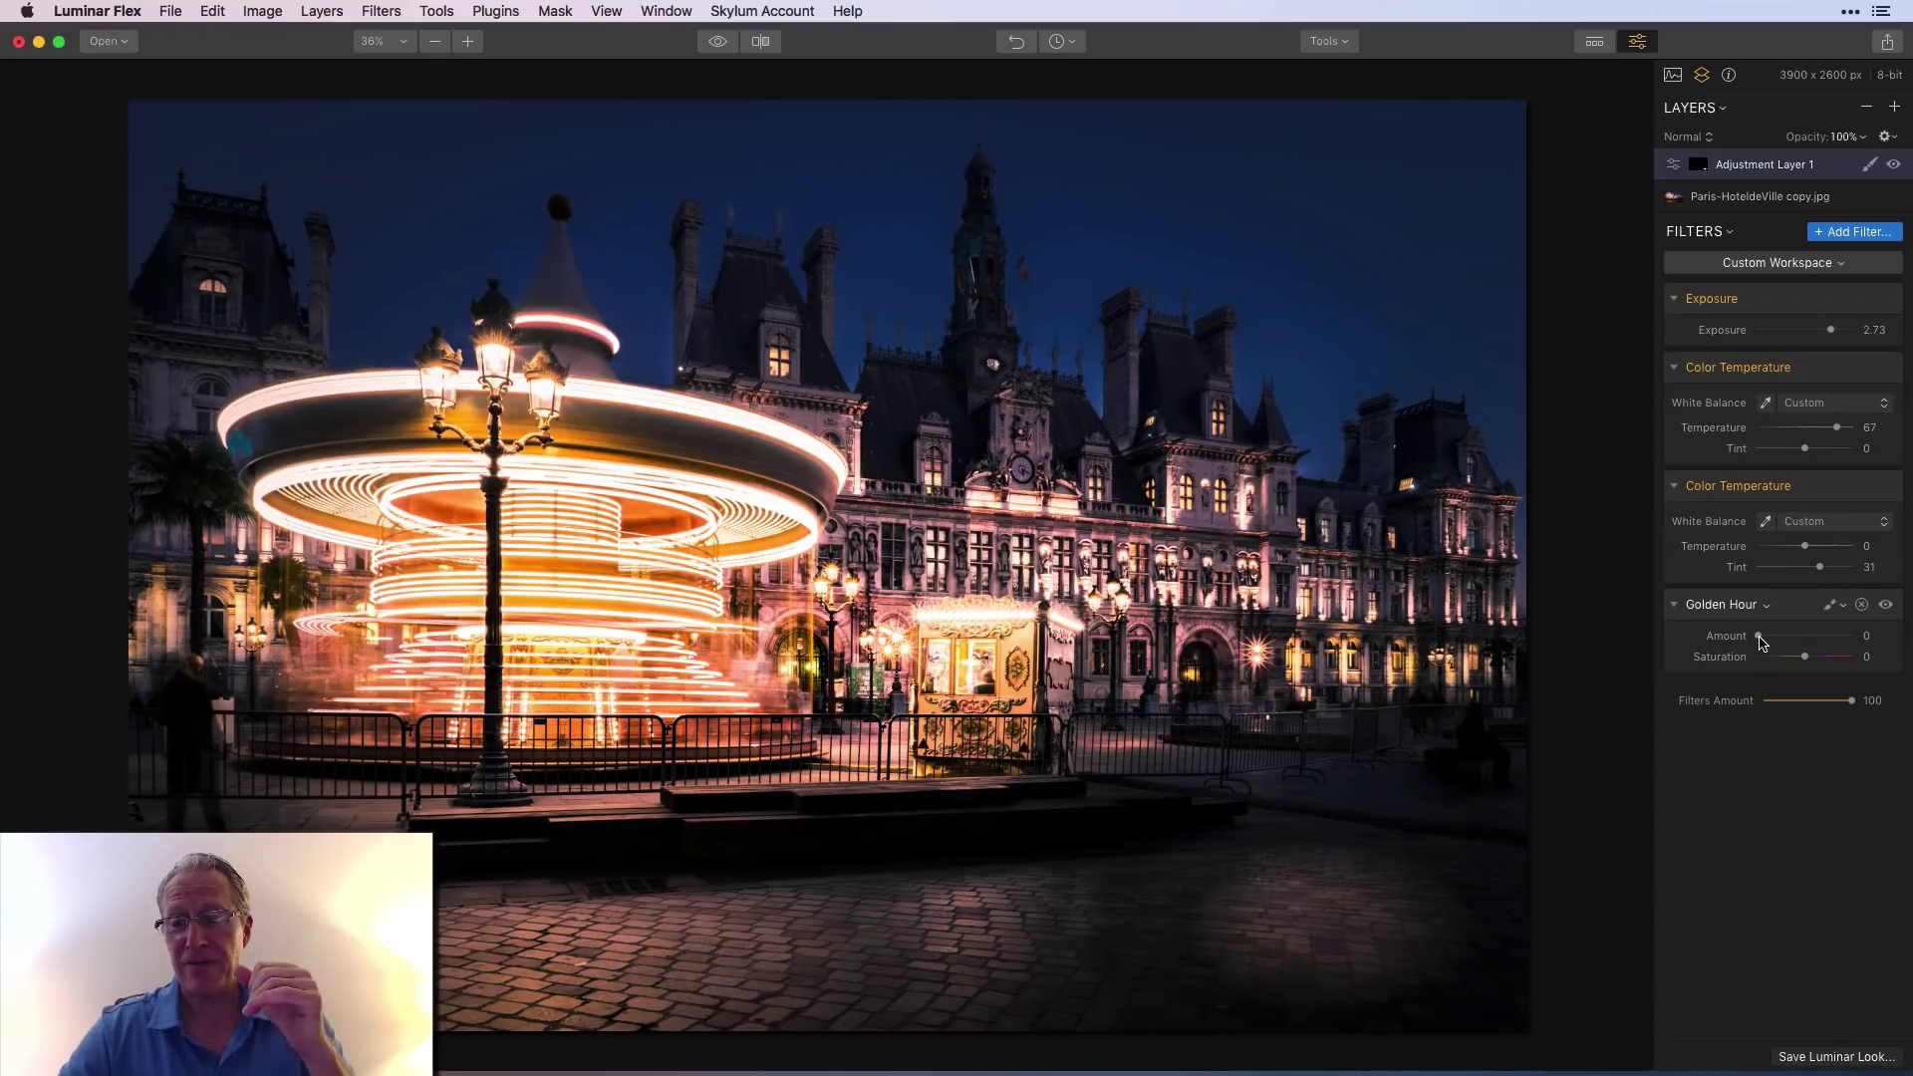
# Step: Set the Golden Hour Amount to 26 and compare against the original image
pyautogui.moveTo(1760, 636); pyautogui.dragTo(1883, 611)
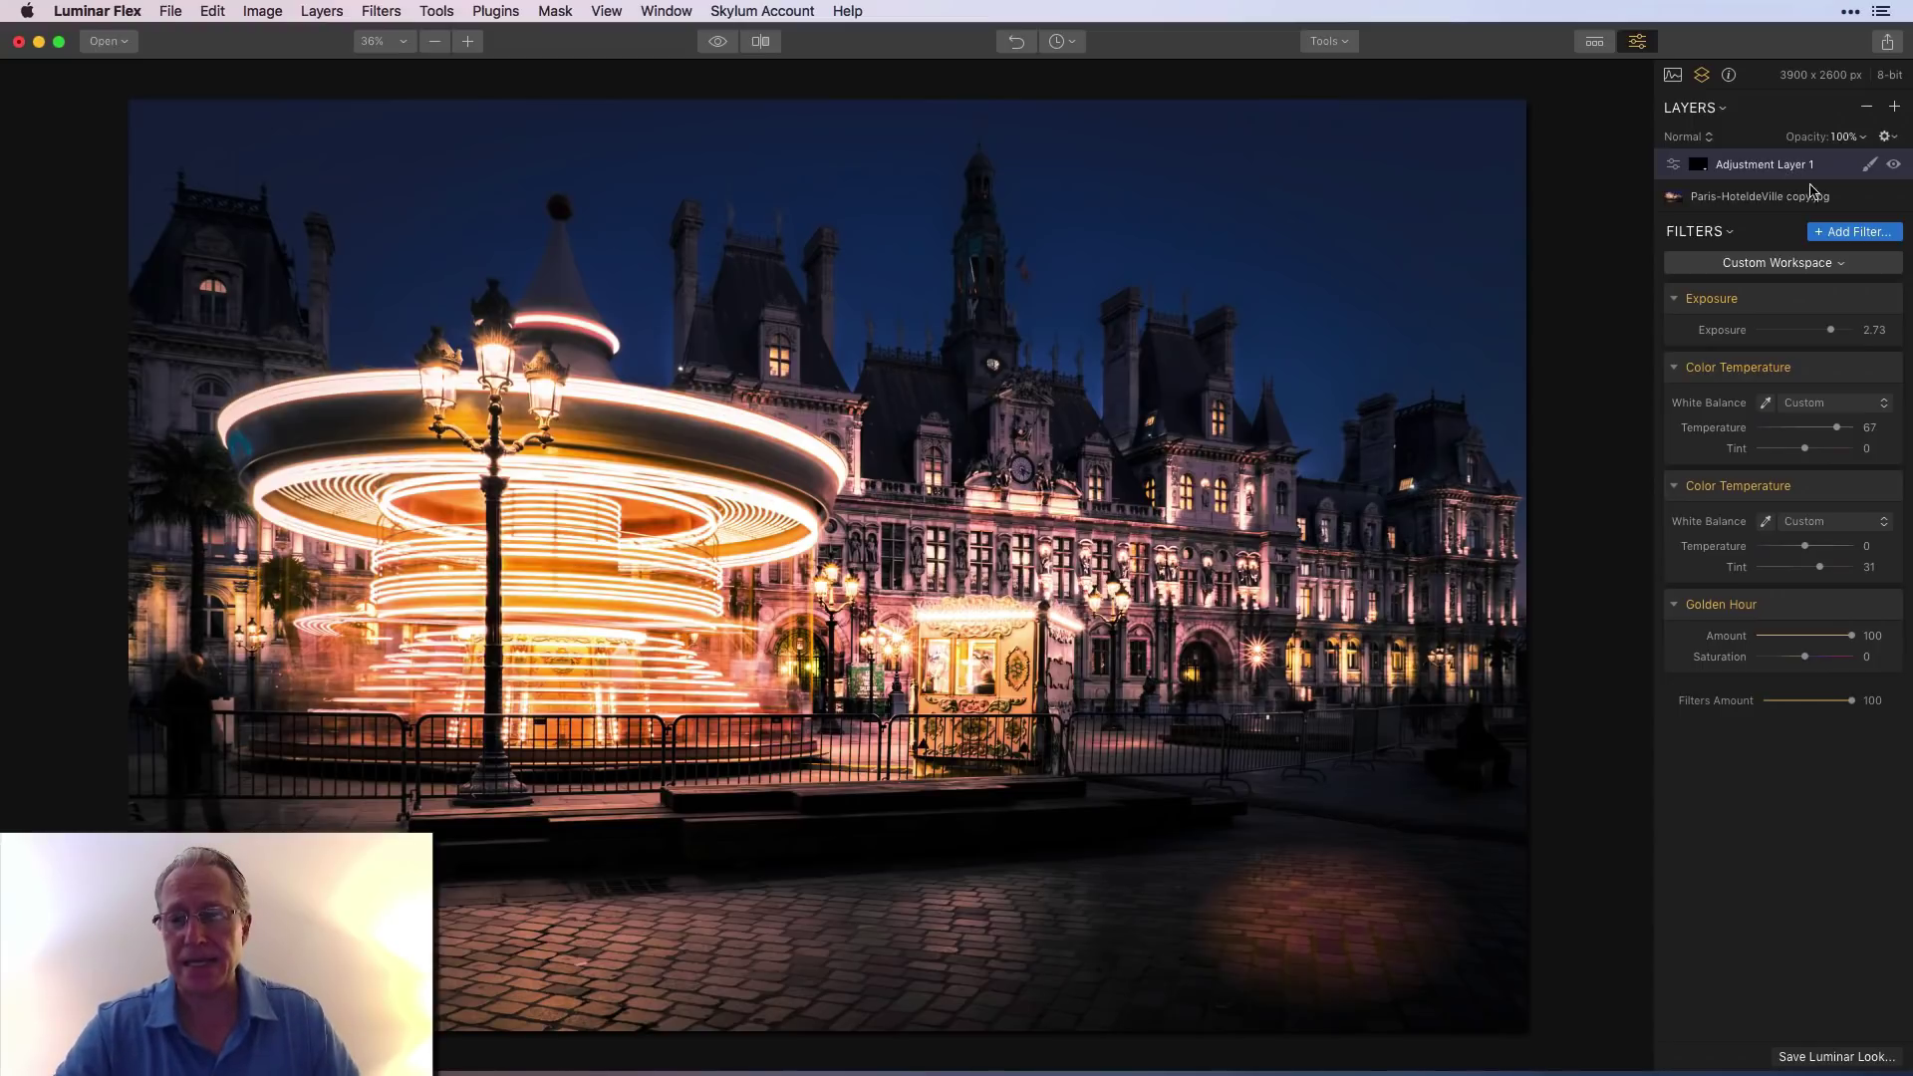
pyautogui.moveTo(1854, 640); pyautogui.dragTo(1776, 640)
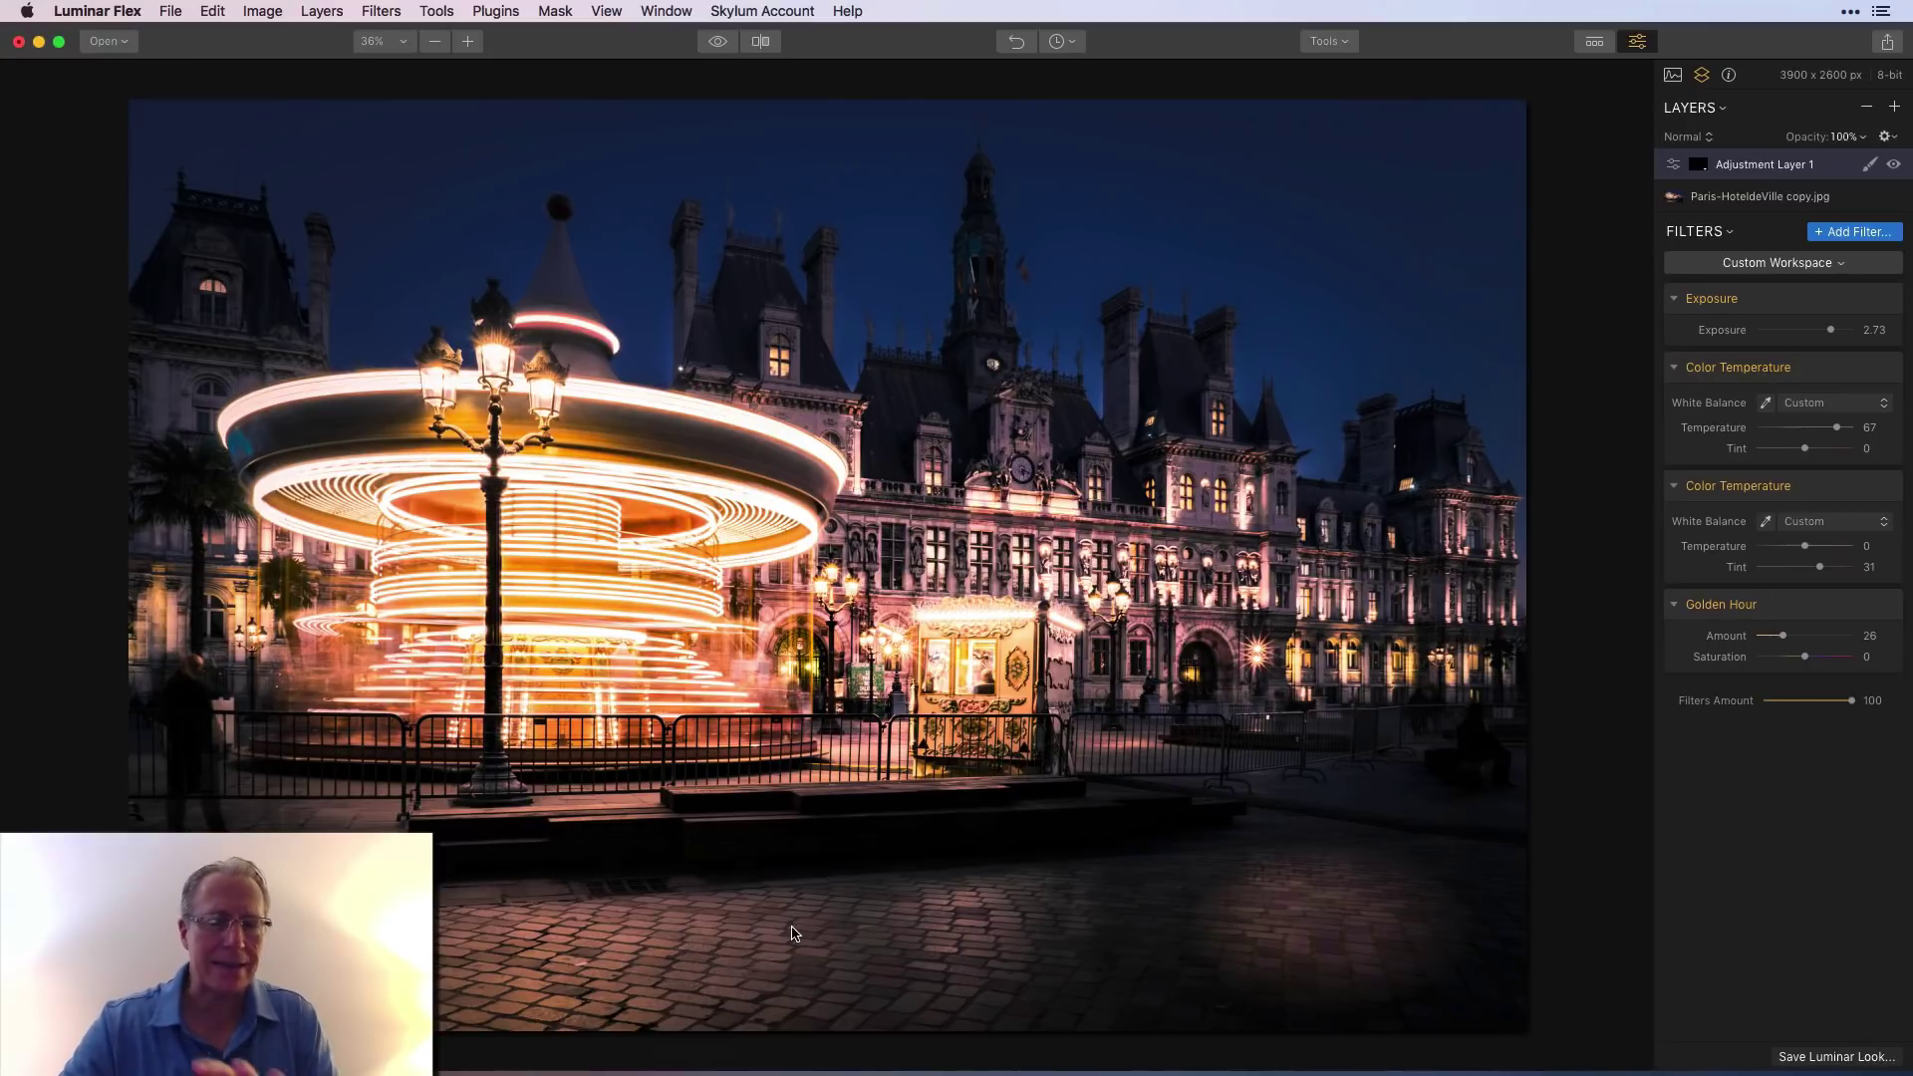
pyautogui.click(729, 46)
pyautogui.click(730, 46)
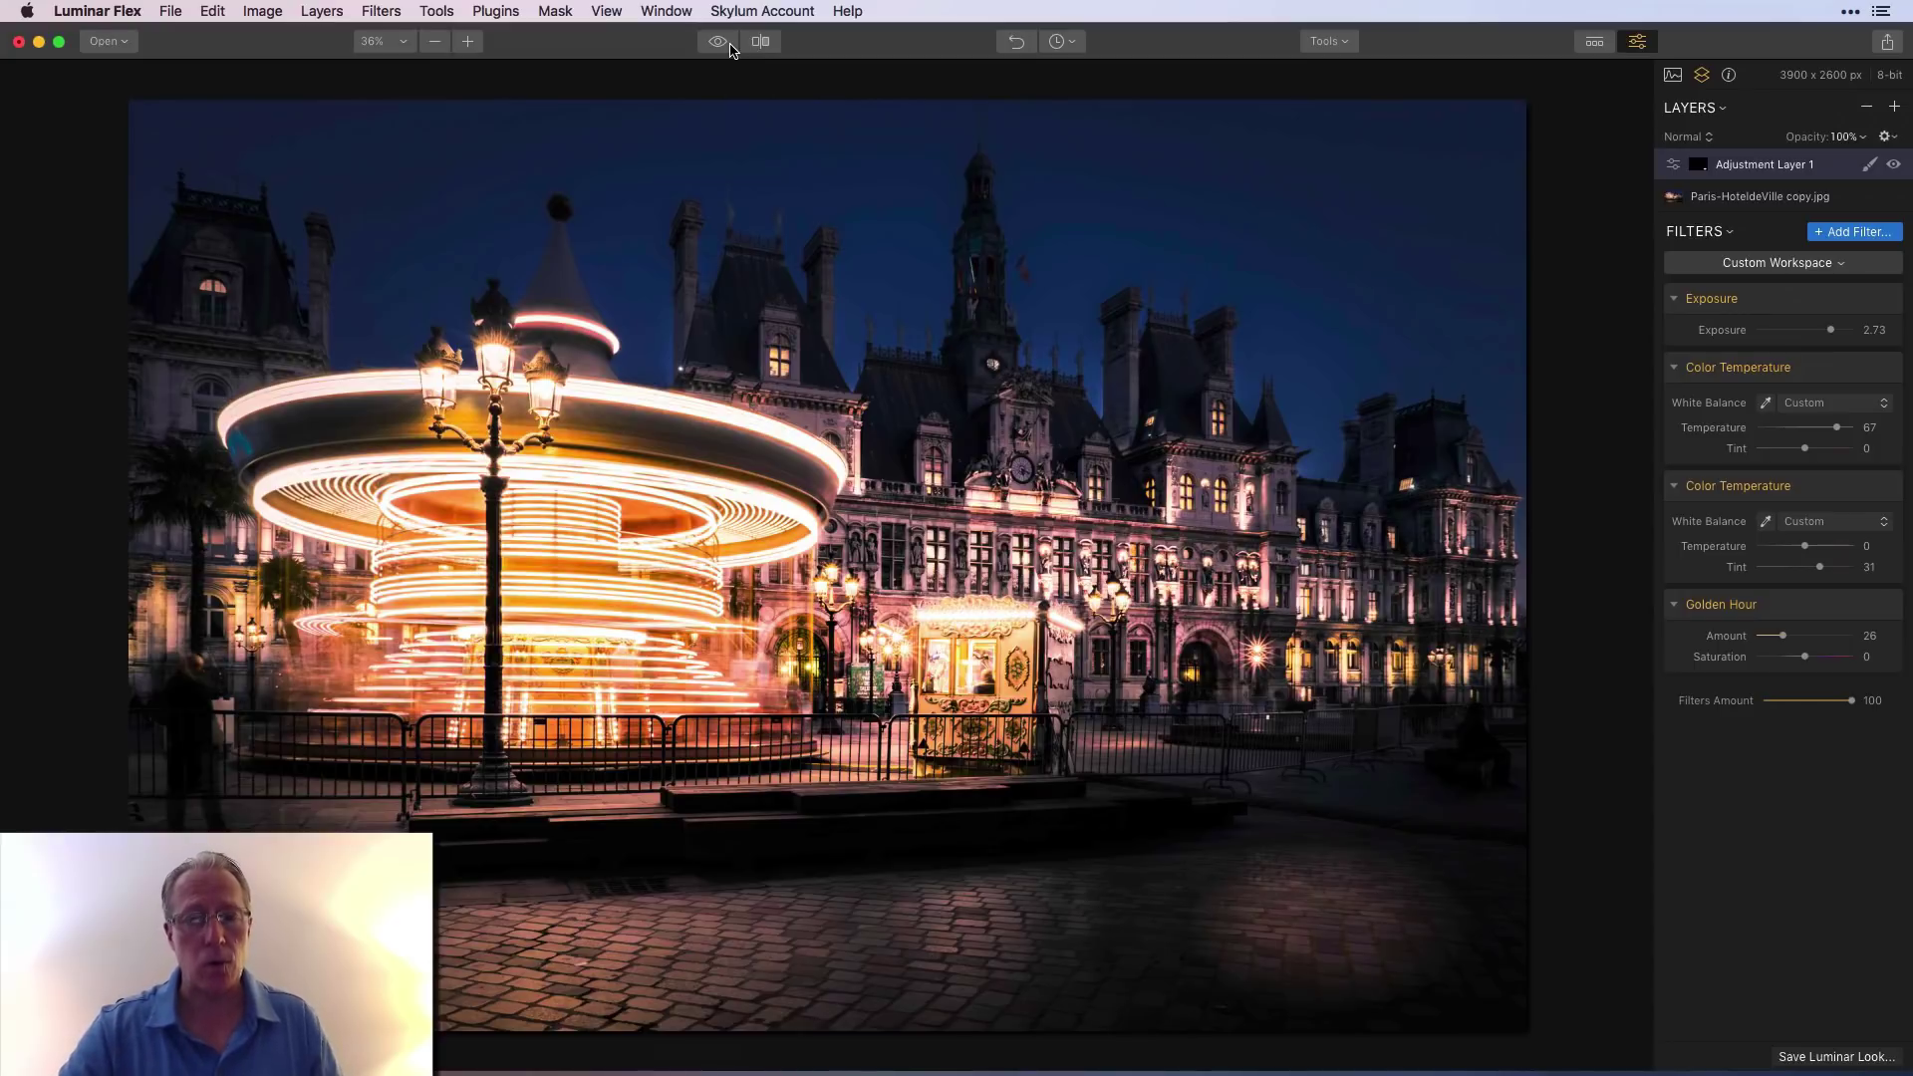
pyautogui.click(730, 45)
pyautogui.click(730, 45)
pyautogui.click(761, 43)
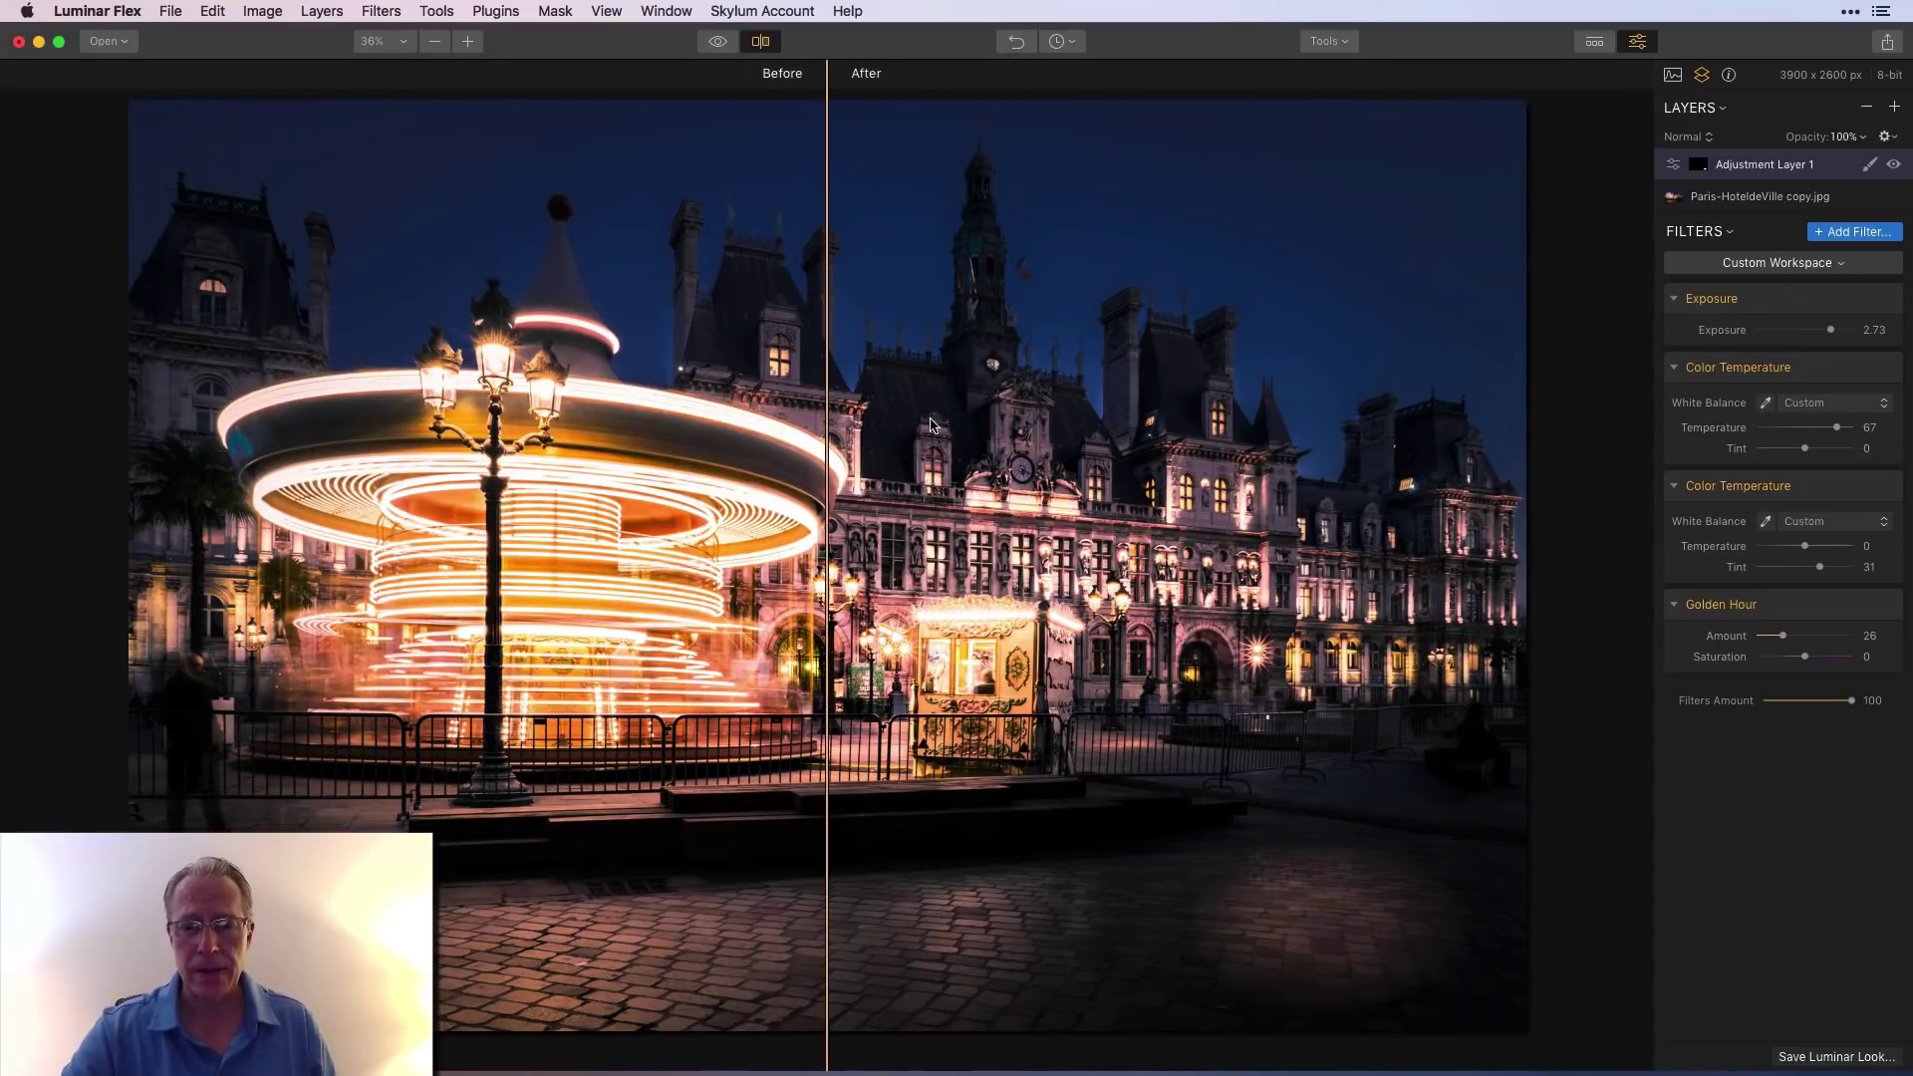
pyautogui.moveTo(825, 646); pyautogui.dragTo(1314, 658)
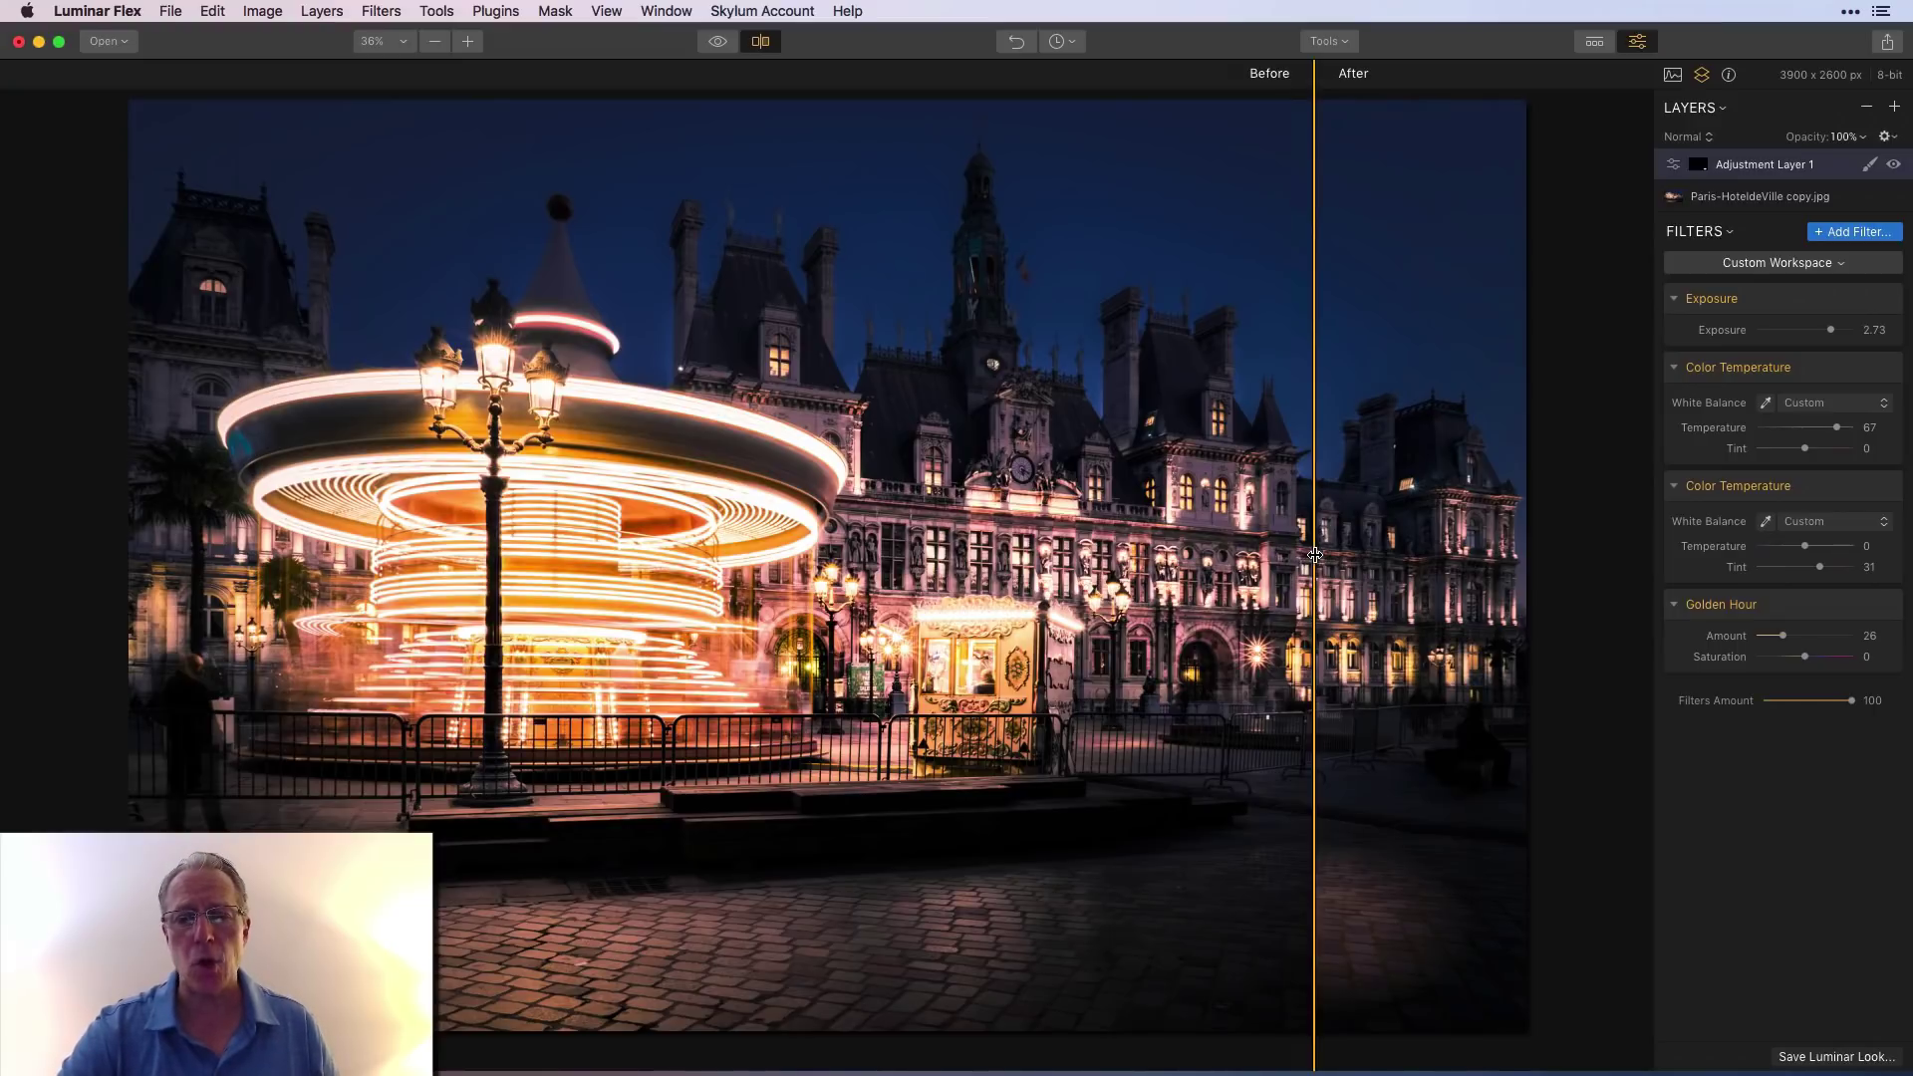
pyautogui.moveTo(1315, 558); pyautogui.dragTo(1145, 539)
pyautogui.click(760, 41)
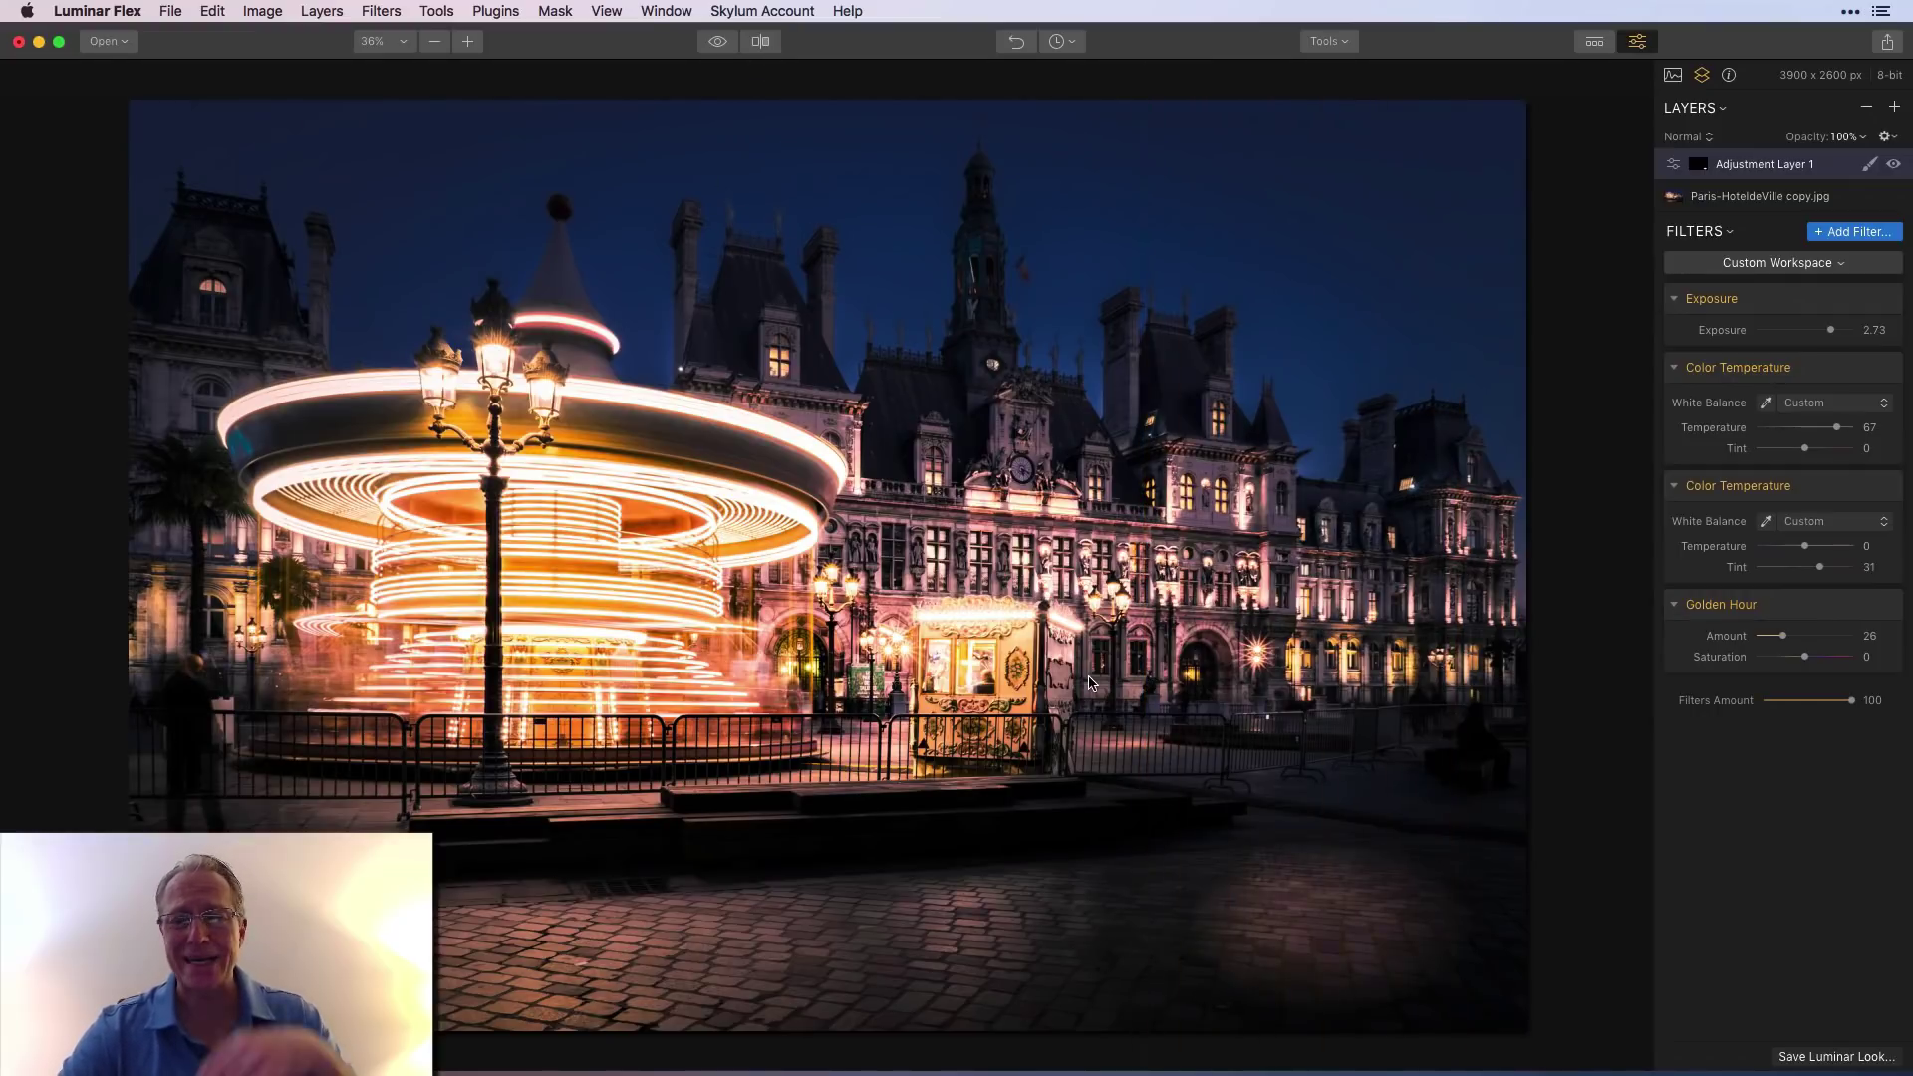